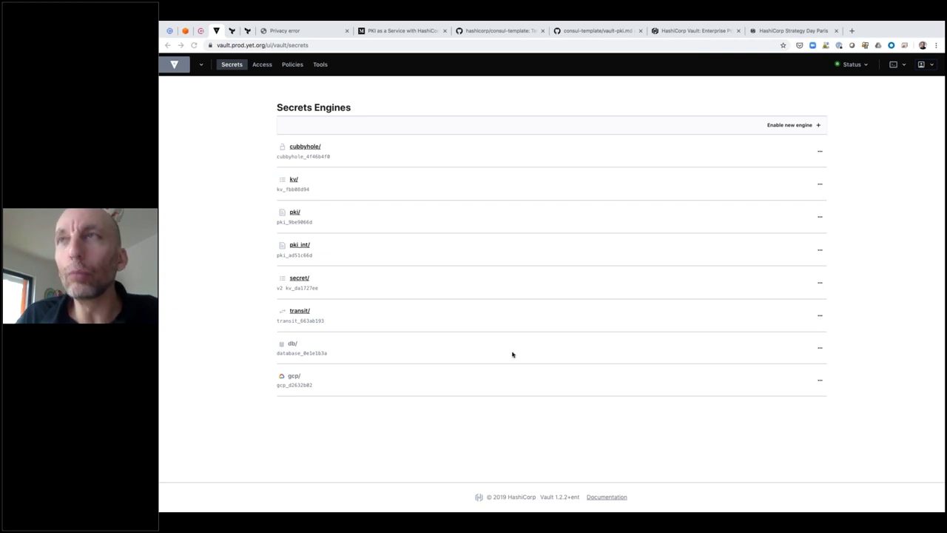
Choose the PKI Certificates engine type for a new secrets engine and continue to its settings
left_click(778, 126)
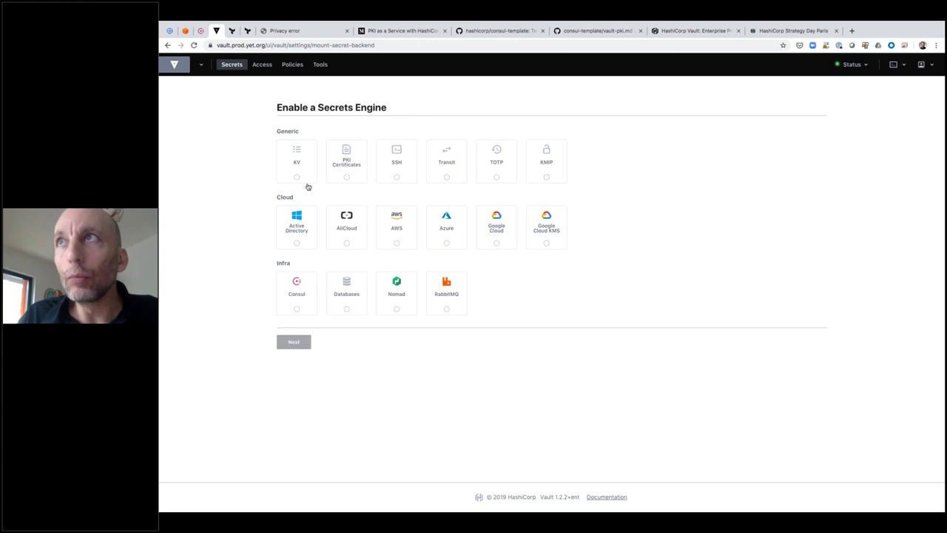
left_click(346, 177)
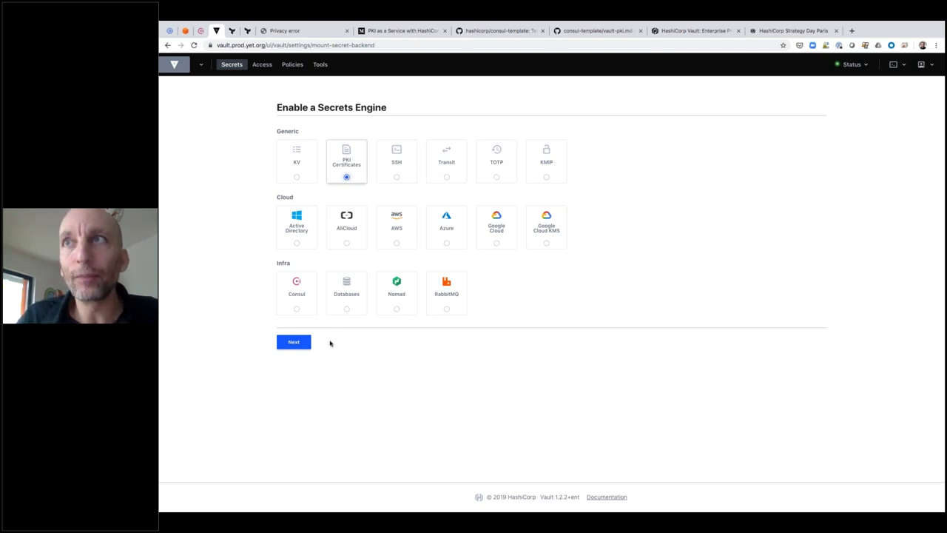
left_click(309, 343)
Mount the new PKI engine at path pki-webinar, expanding Method Options, and enable it
left_click(323, 142)
type("-")
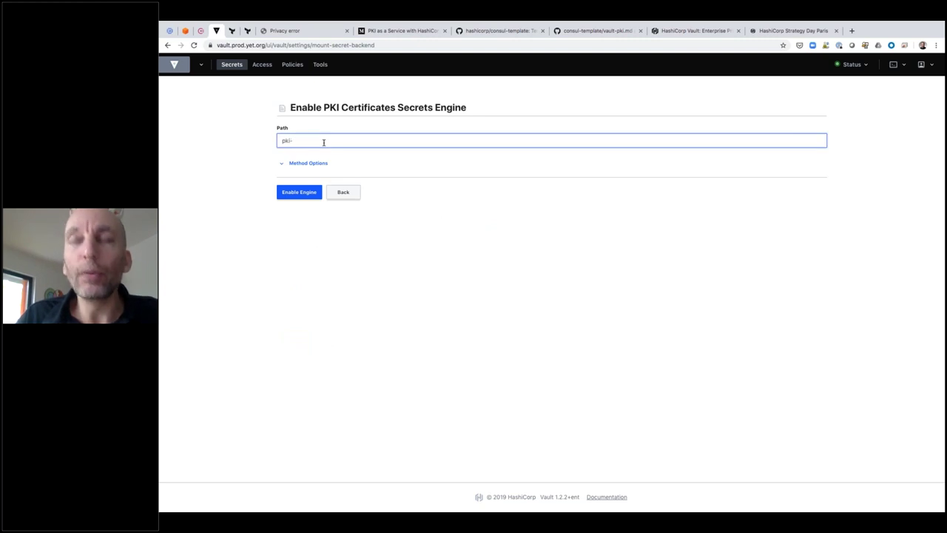
type("we")
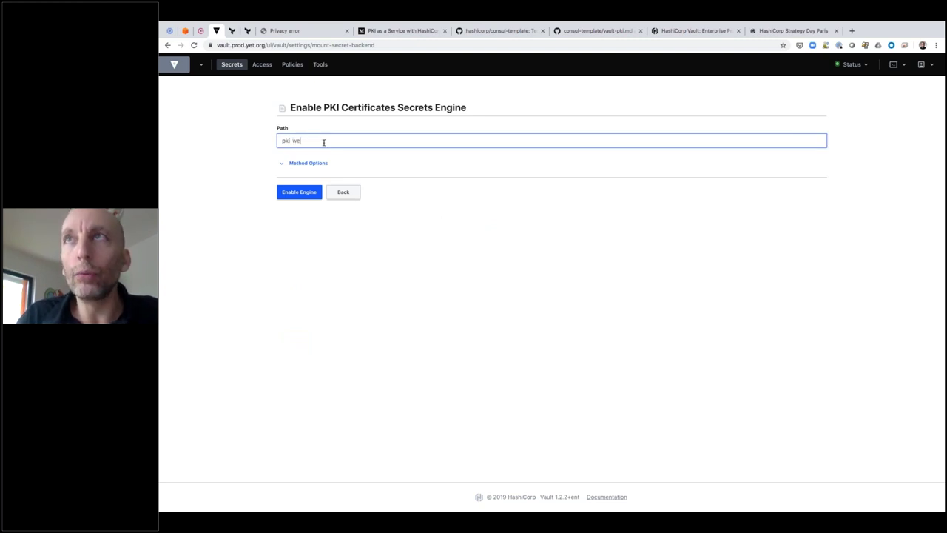
type("binar")
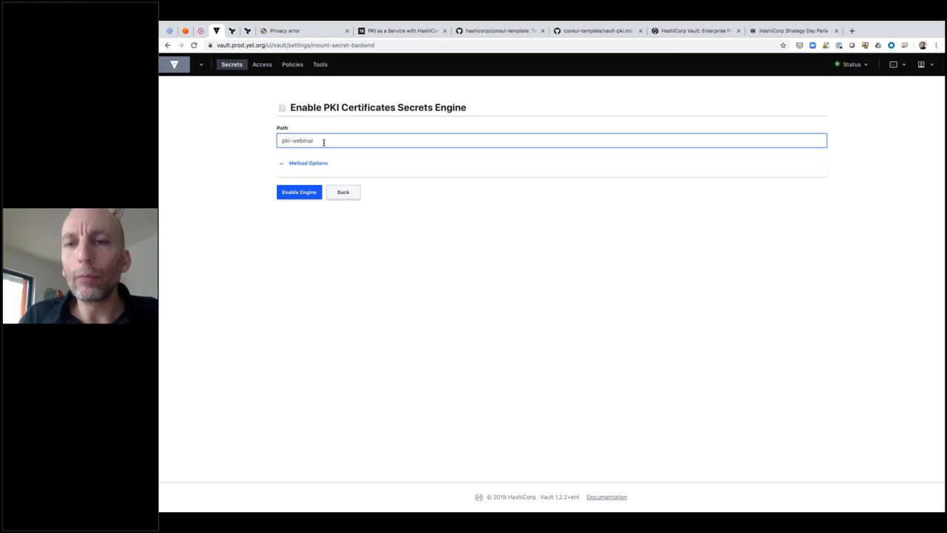
key("ctrl+plus")
key("ctrl+plus")
key("ctrl+plus")
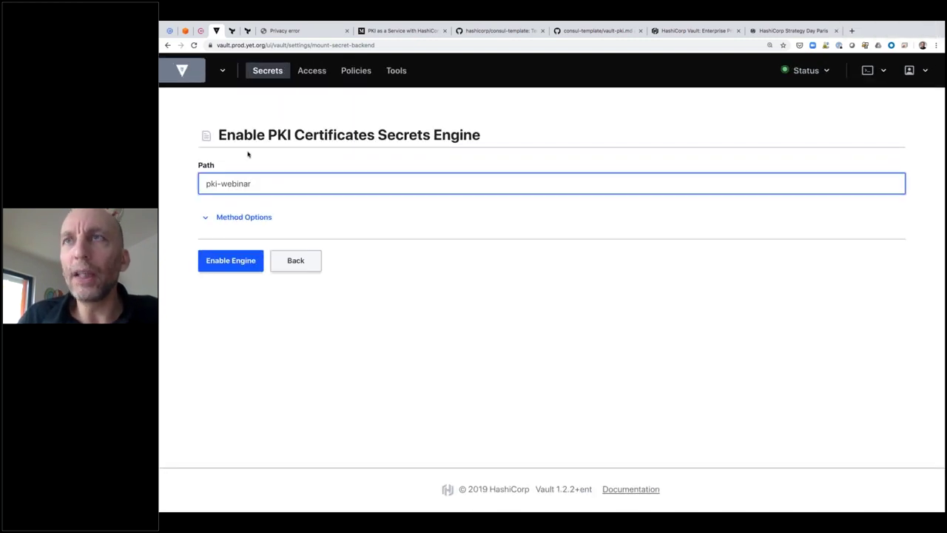
left_click(244, 219)
scroll(244, 222, "down", 5)
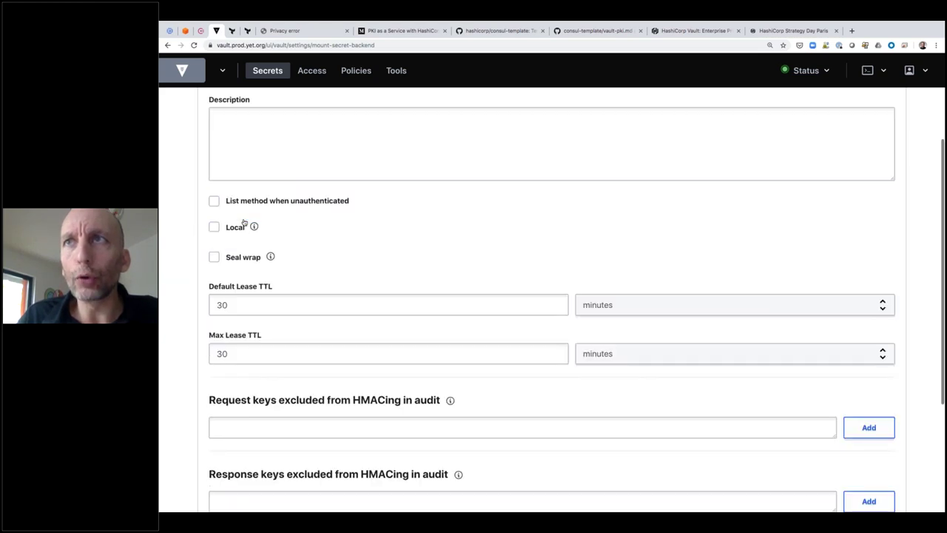
left_click(229, 447)
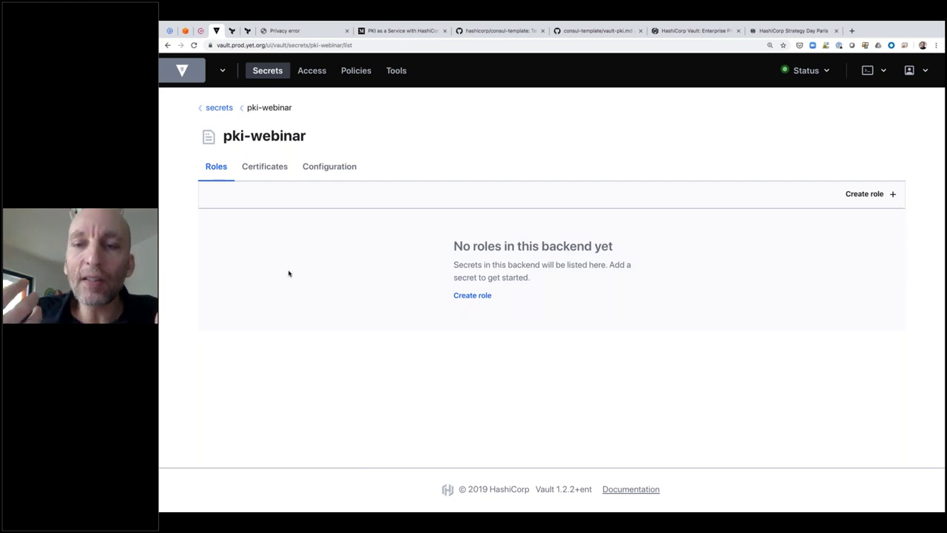
Go to Configure CA from the pki-webinar Certificates configuration
left_click(277, 176)
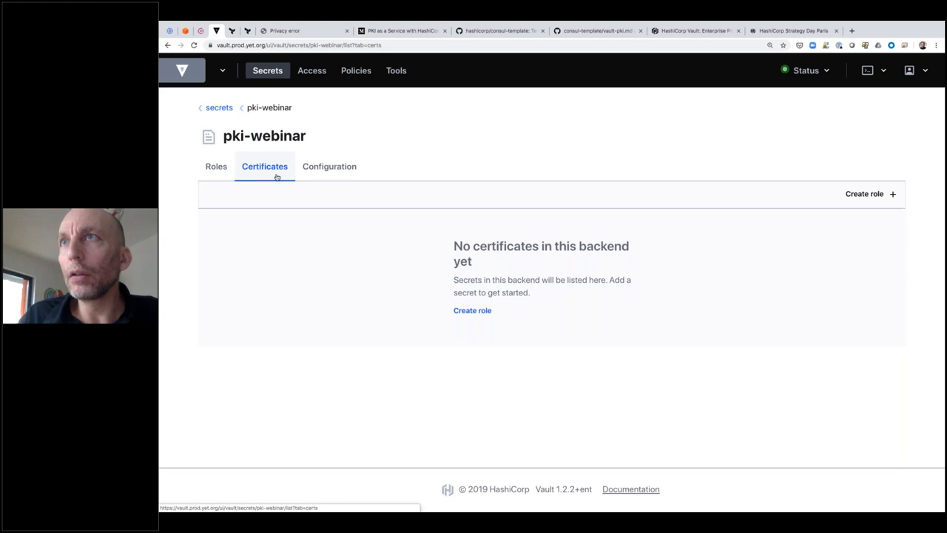
left_click(342, 166)
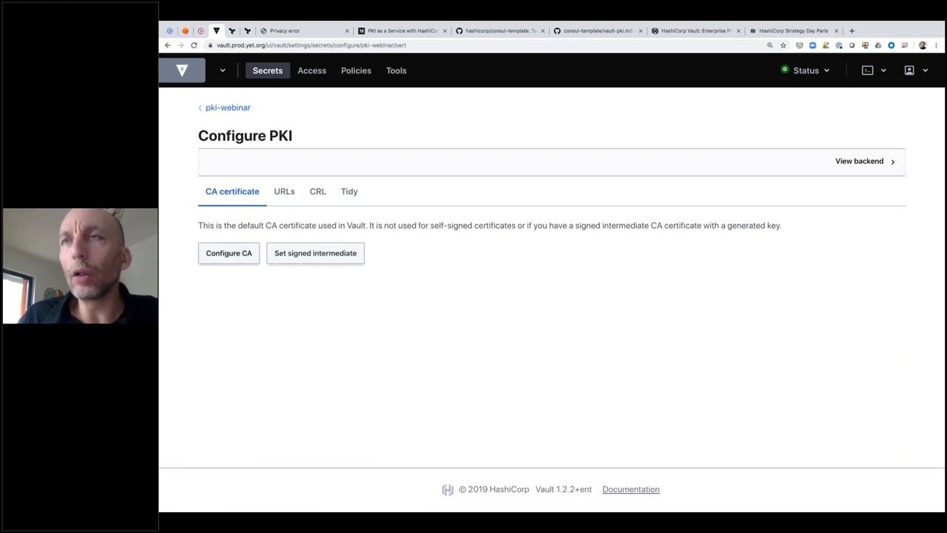
left_click(228, 253)
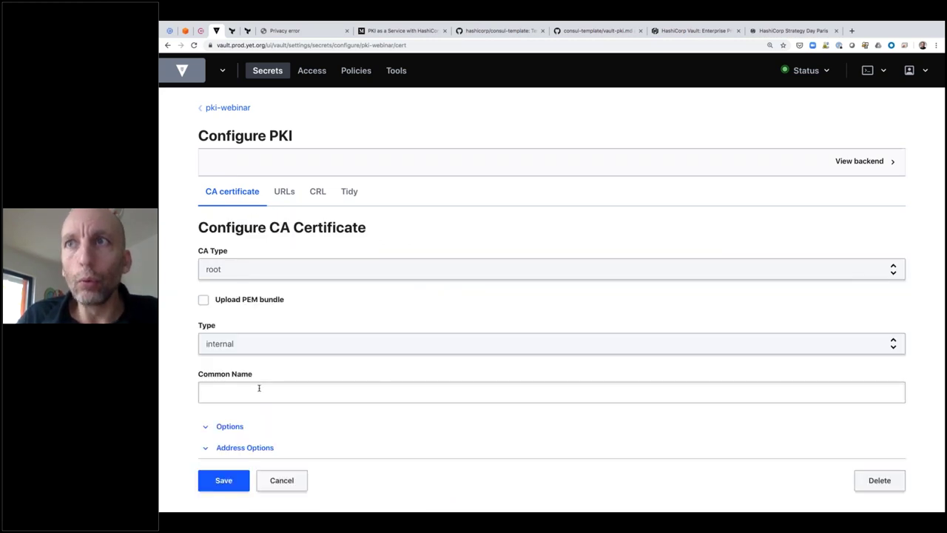
In the CA options, set the root certificate TTL to 365 days
left_click(233, 427)
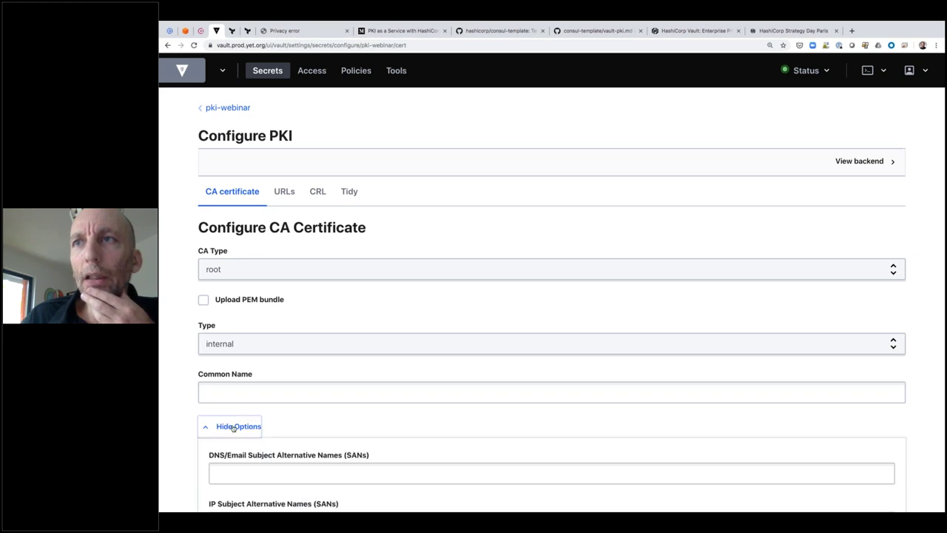
scroll(233, 428, "down", 5)
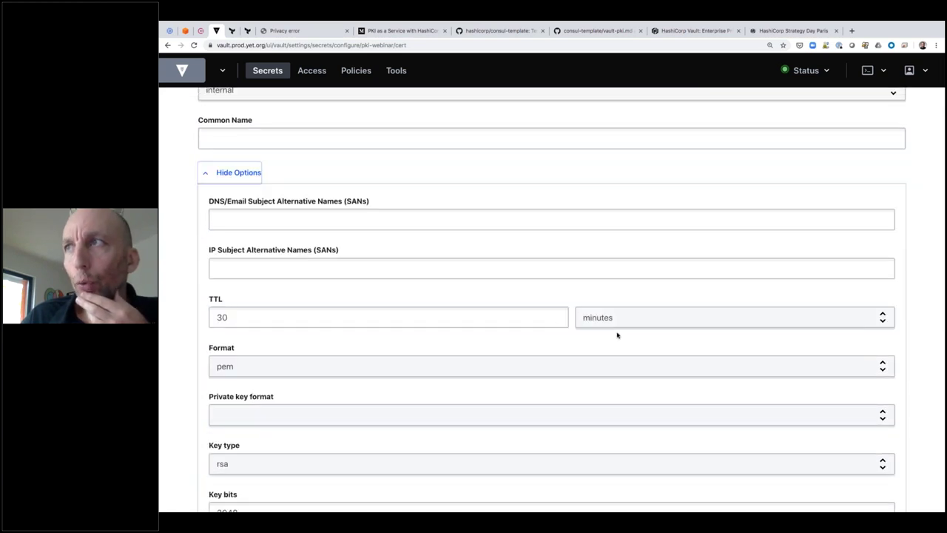
double_click(368, 308)
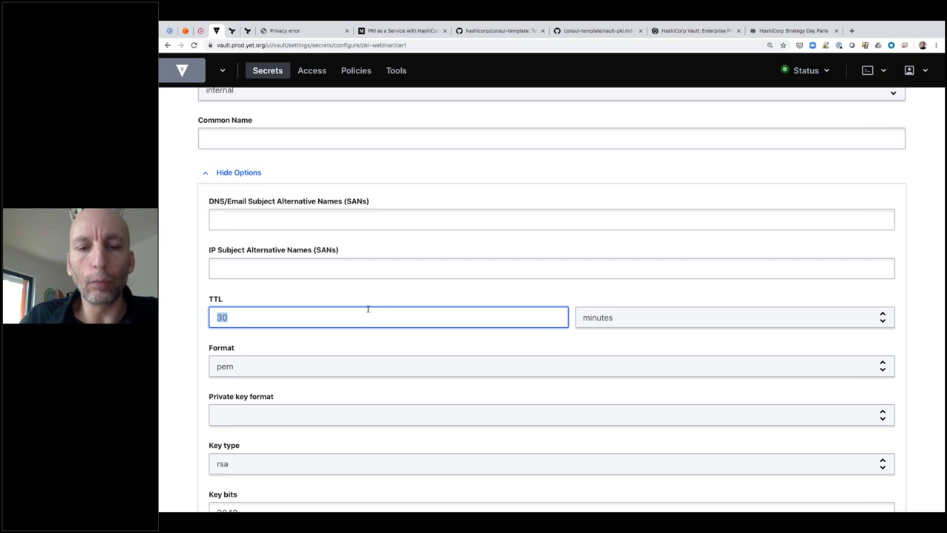
type("400")
key("BackSpace")
key("BackSpace")
key("BackSpace")
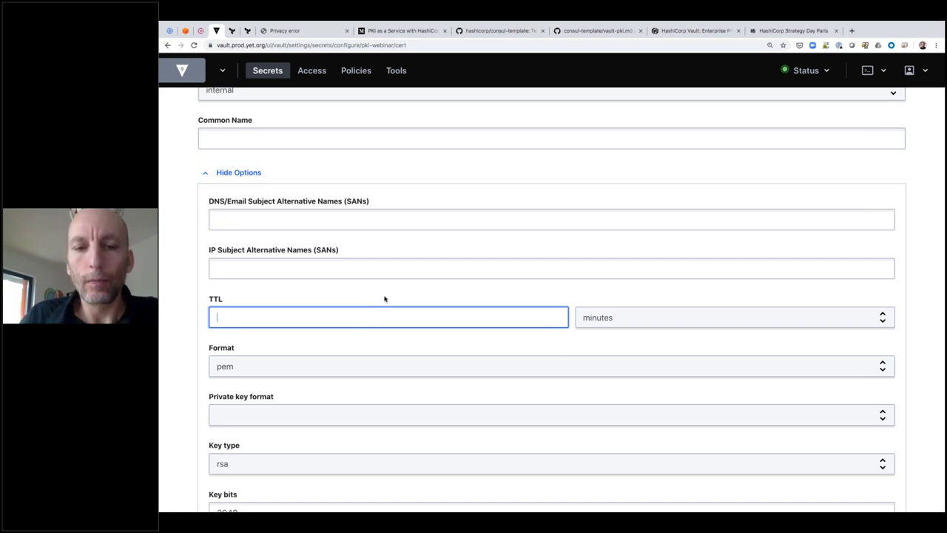
type("365")
left_click(670, 318)
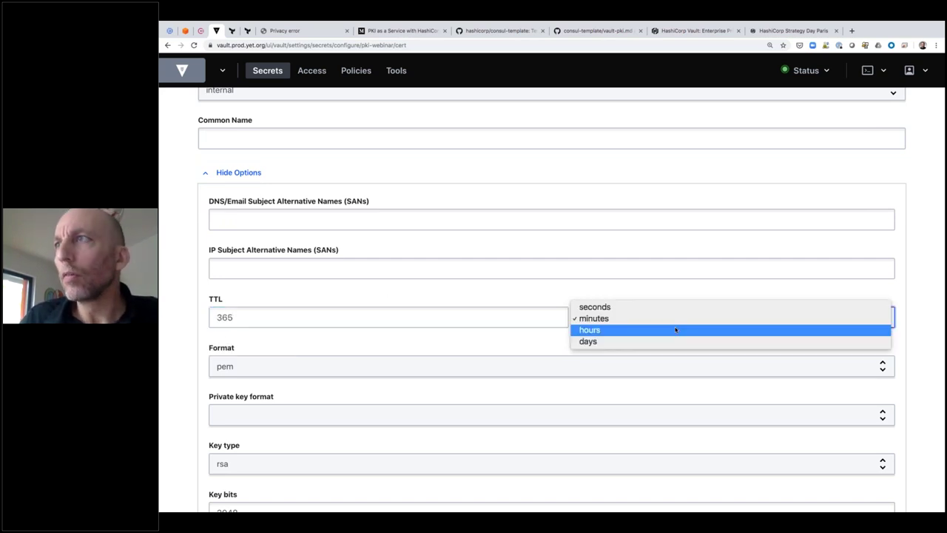
left_click(668, 341)
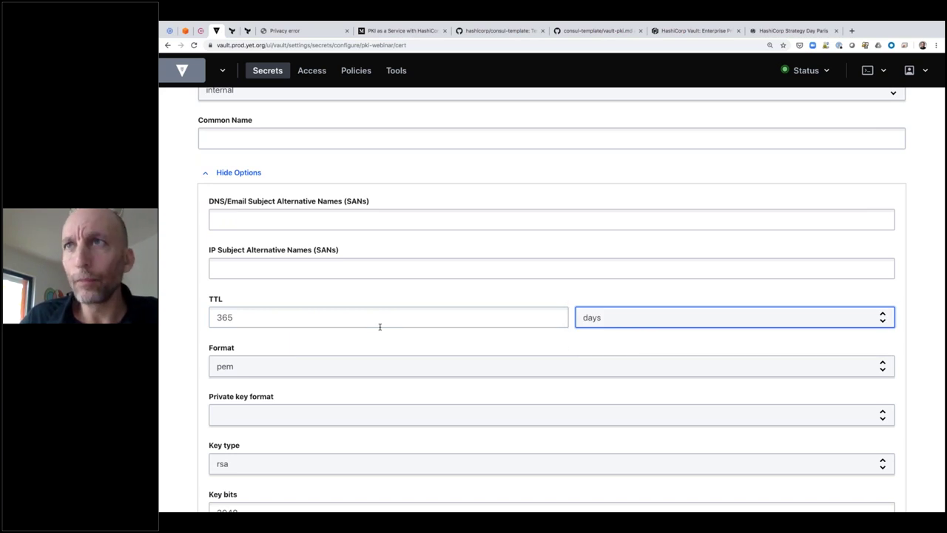
Save to generate the internal root CA, then return to the pki-webinar certificates list
scroll(379, 326, "down", 5)
scroll(380, 326, "down", 2)
left_click(220, 431)
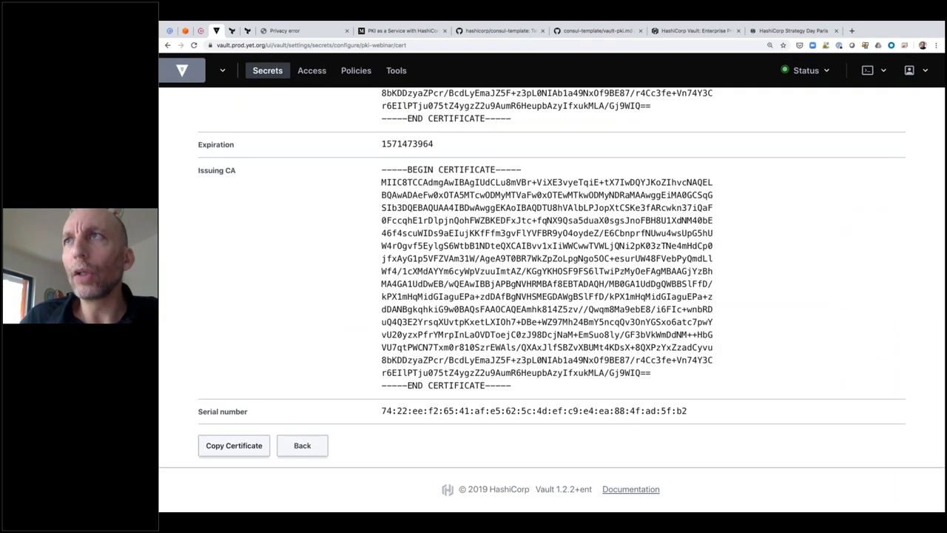
scroll(310, 314, "up", 5)
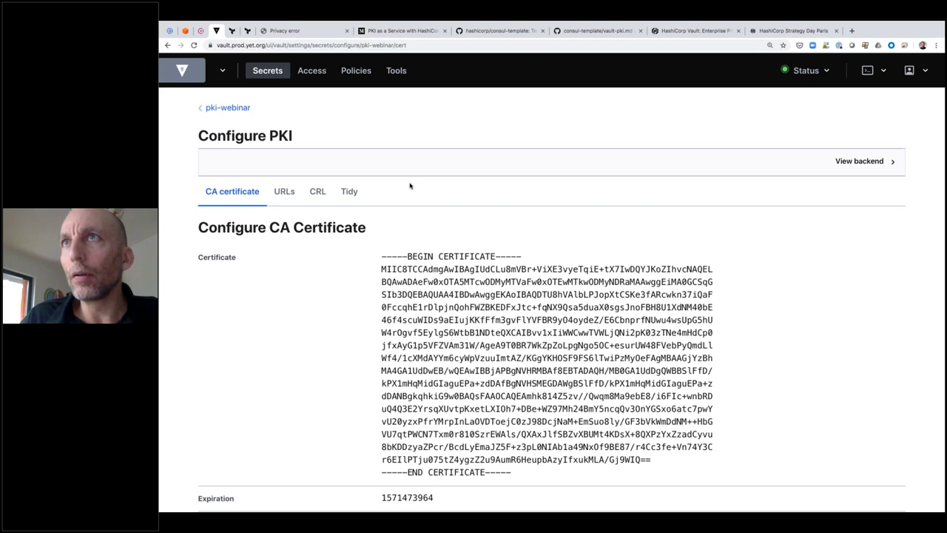
left_click(228, 108)
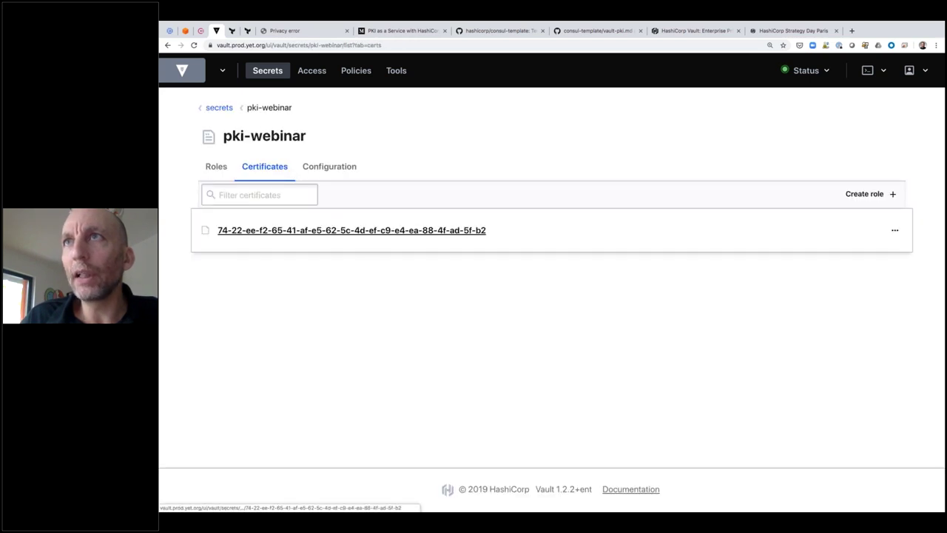
Start a new PKI role on pki-webinar named webinar
left_click(225, 171)
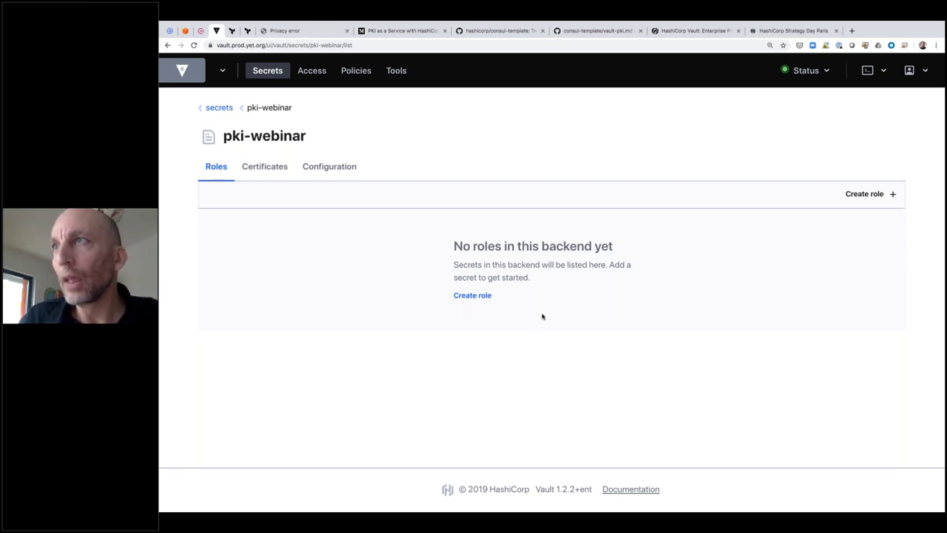
left_click(472, 295)
left_click(274, 188)
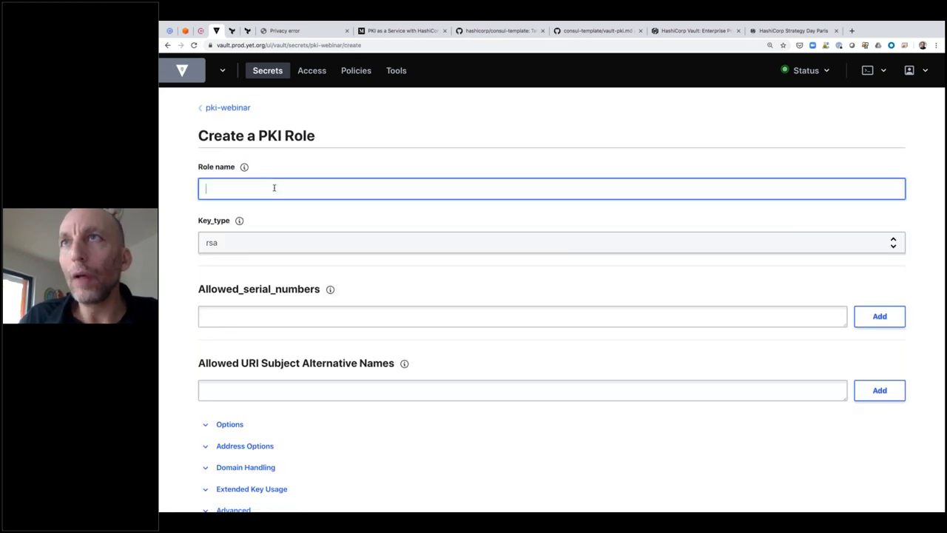
type("webinar")
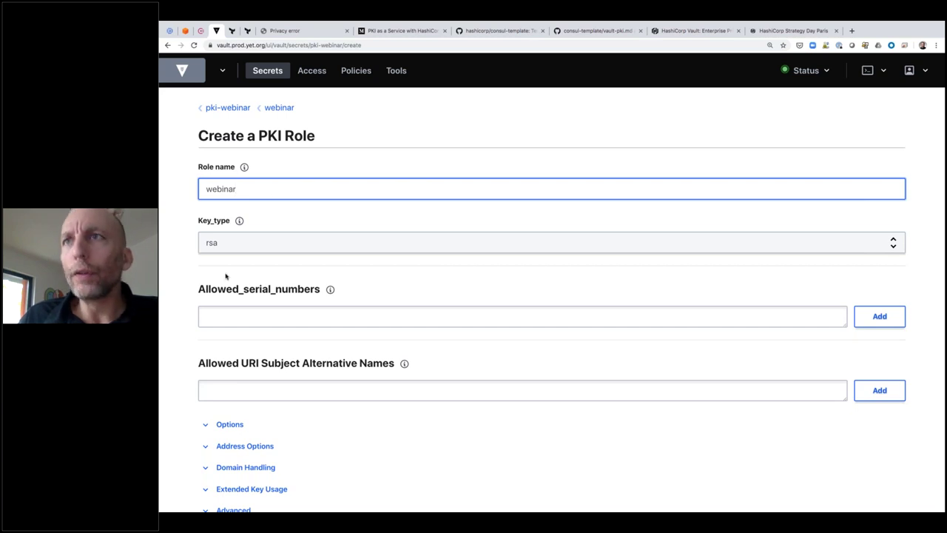
Allow any name, set the role TTL to 2 minutes, and create the webinar role
left_click(226, 424)
scroll(225, 424, "down", 3)
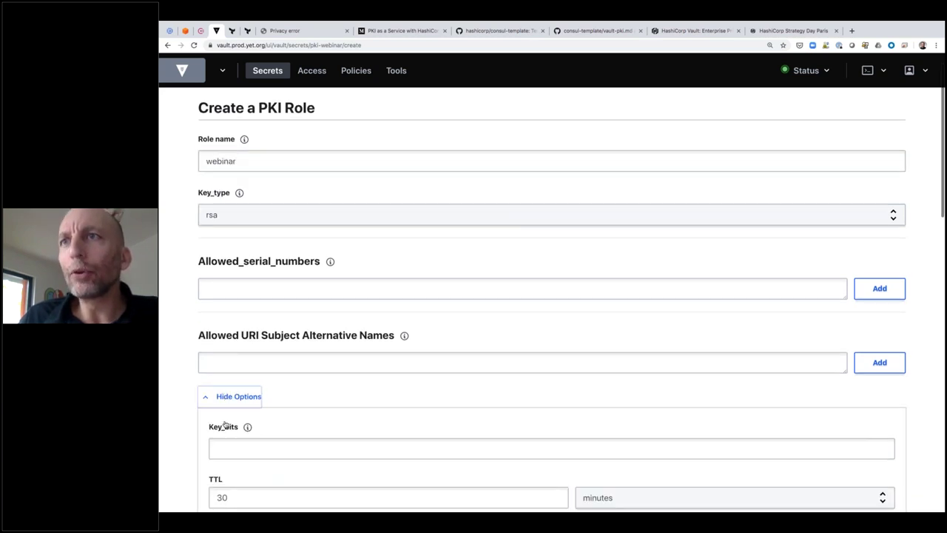
left_click(214, 386)
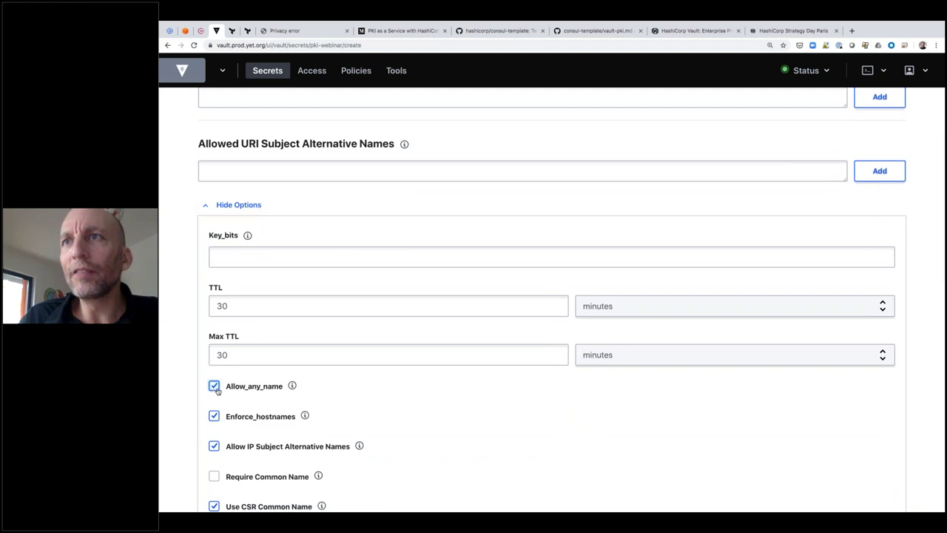
scroll(308, 395, "up", 3)
scroll(551, 283, "down", 1)
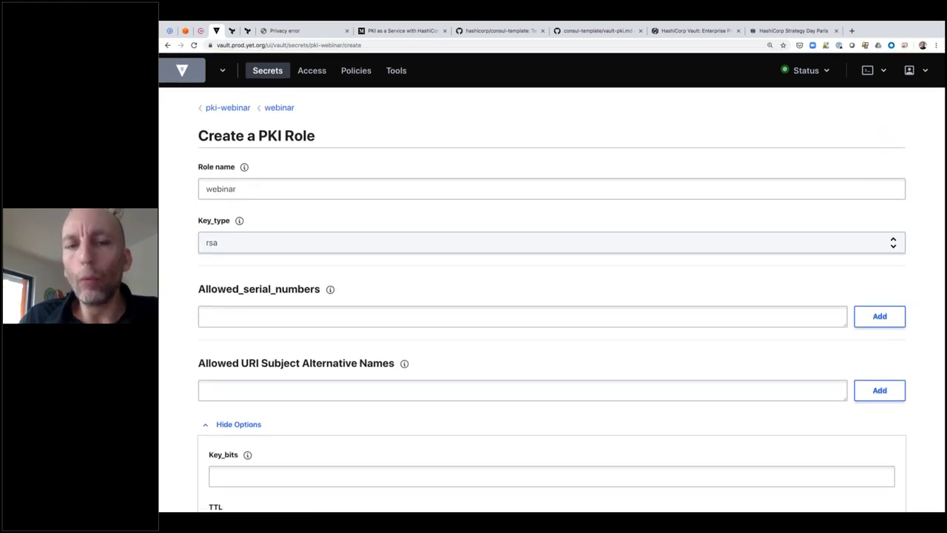
scroll(278, 282, "down", 3)
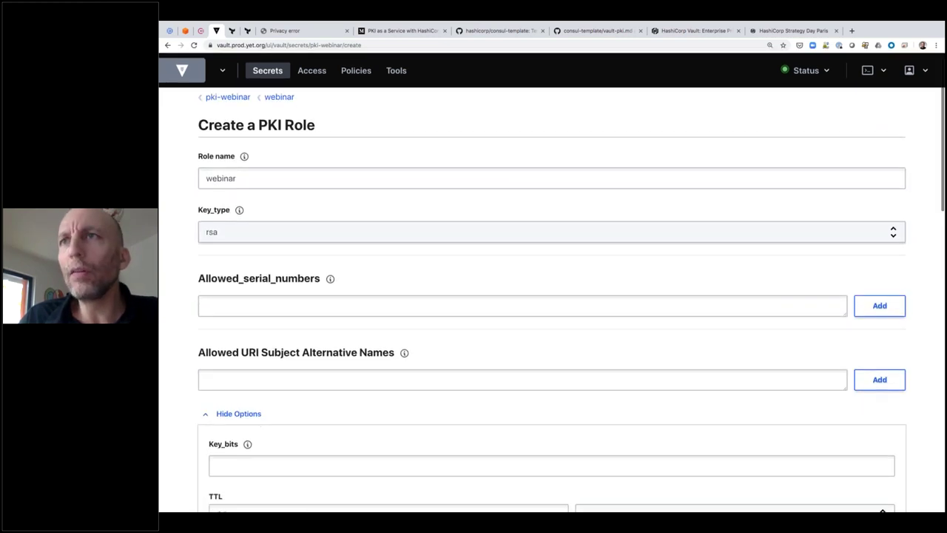
double_click(278, 282)
type("2")
left_click(341, 312)
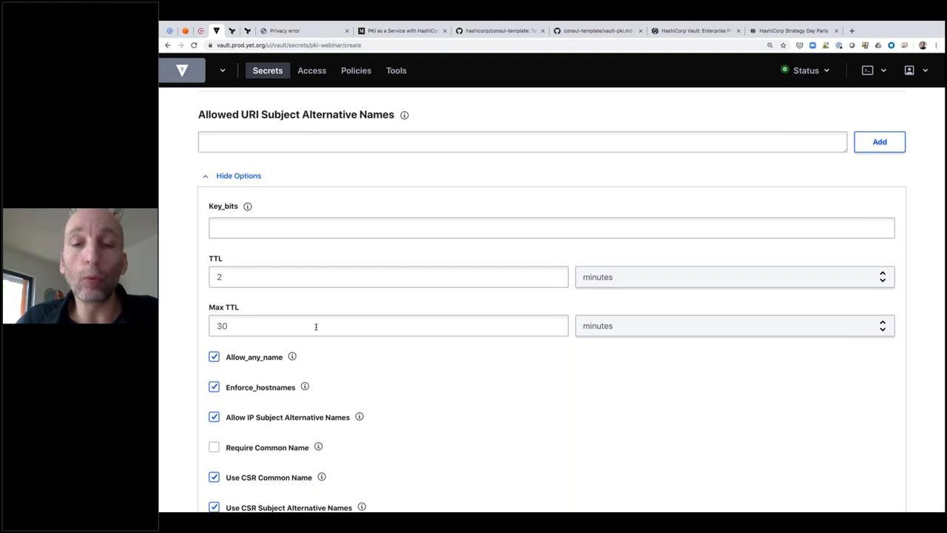
scroll(316, 326, "down", 15)
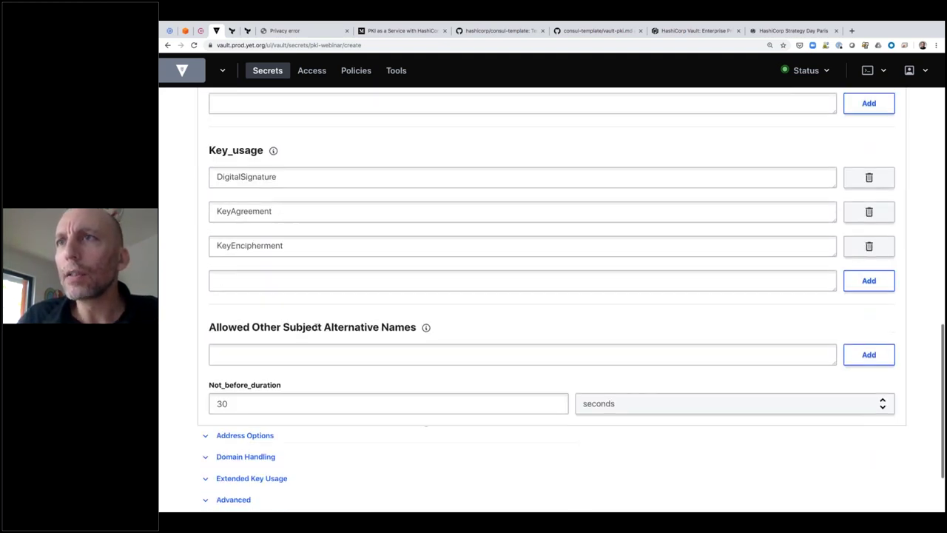
left_click(225, 444)
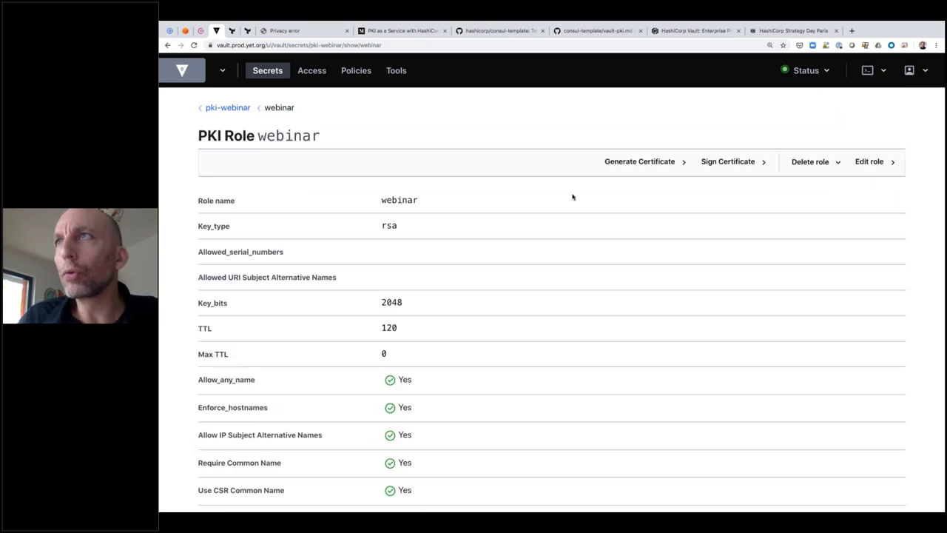
Generate a certificate from the webinar role with common name test.webinar.com
left_click(639, 161)
left_click(229, 178)
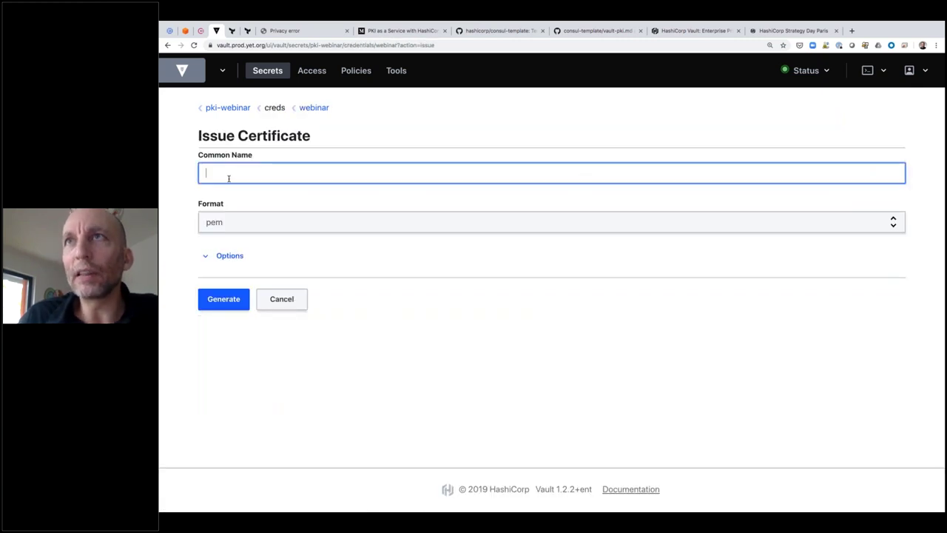
type("test.webinar.com")
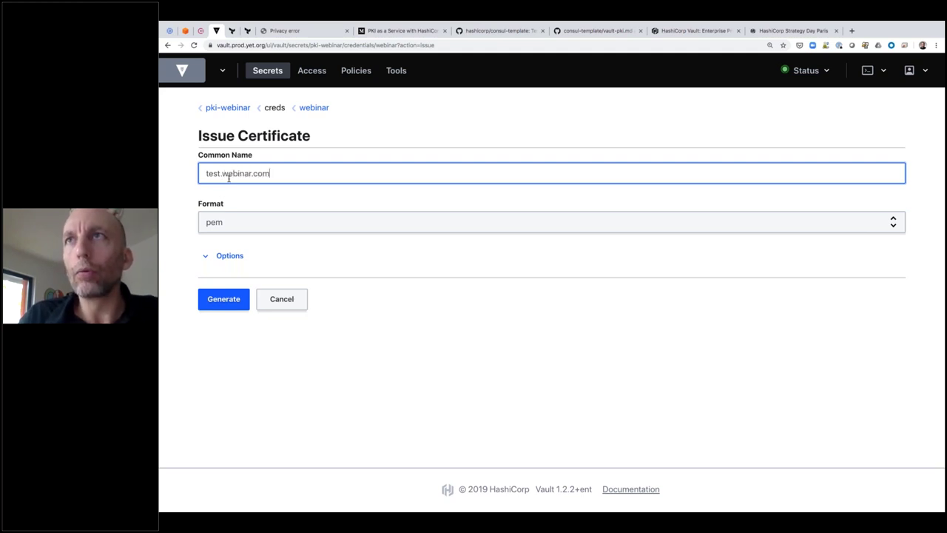
key("Return")
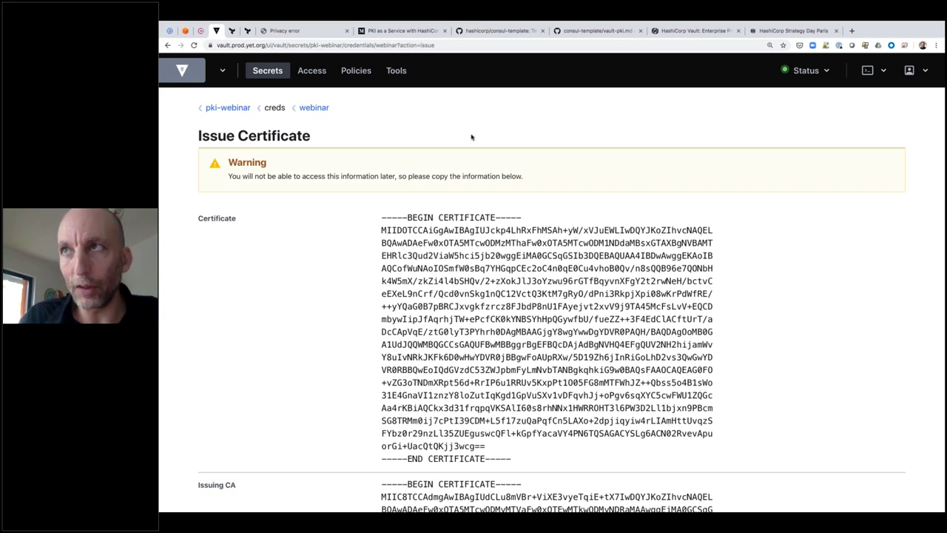
Reveal and review the issued certificate's full private key text
scroll(471, 137, "down", 2)
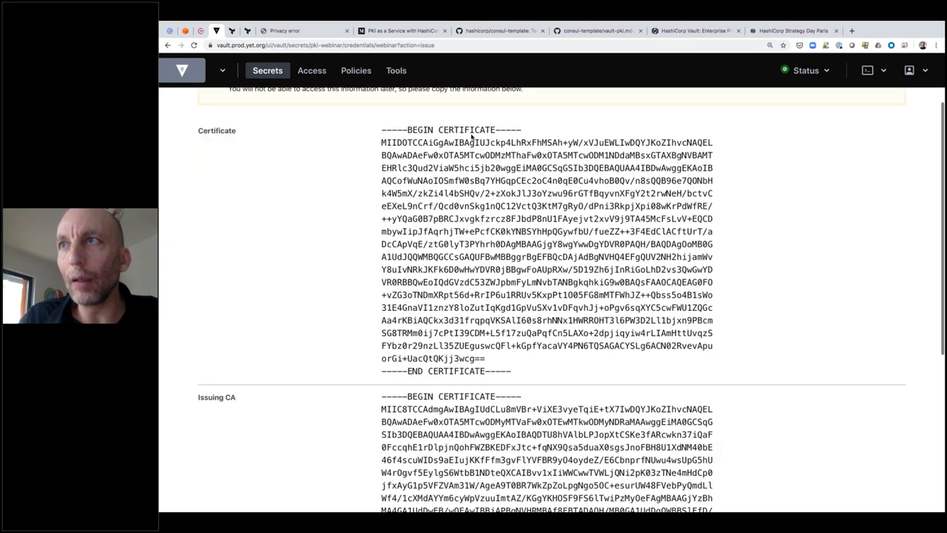
scroll(471, 136, "down", 6)
left_click(389, 358)
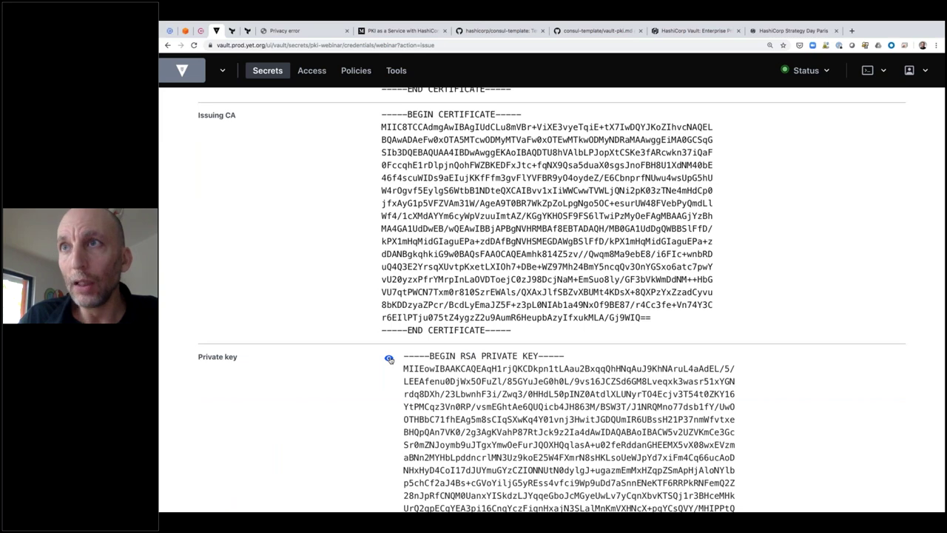
scroll(389, 359, "down", 8)
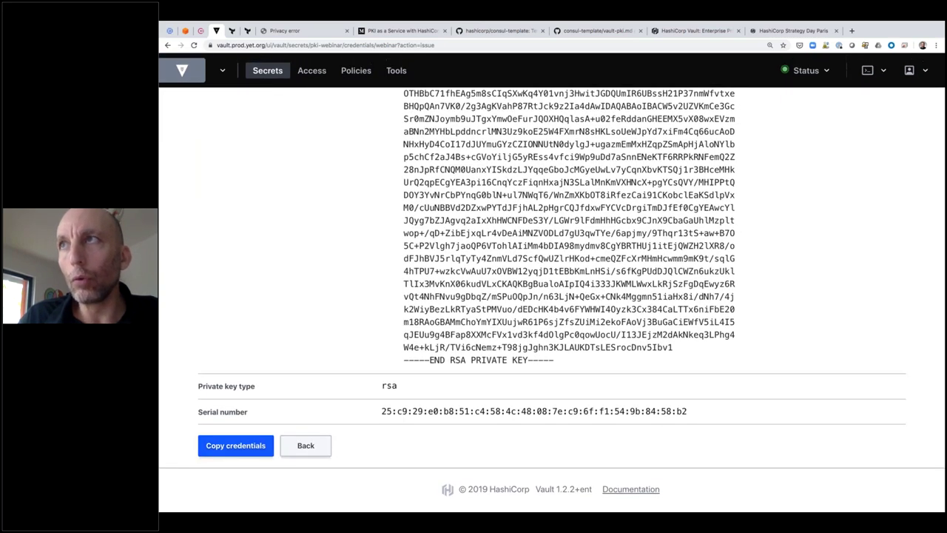
scroll(389, 359, "up", 15)
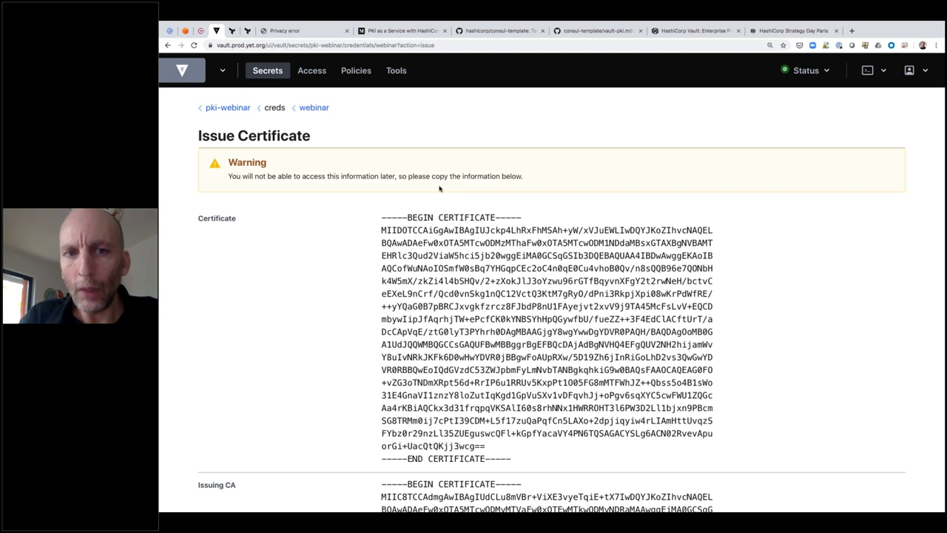
Show the Secrets Engines list with pki-webinar/, enlarge the page, and switch to the terminal
left_click(270, 73)
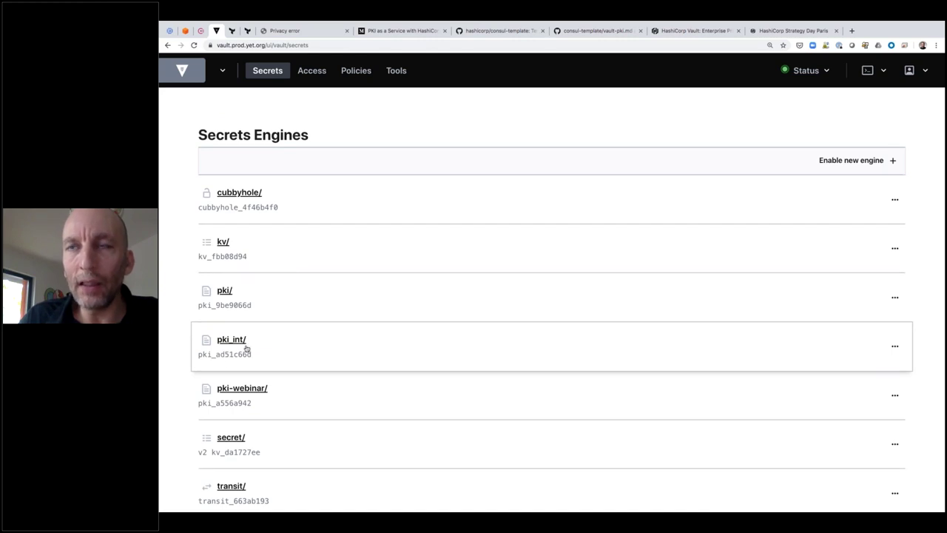
key("ctrl+plus")
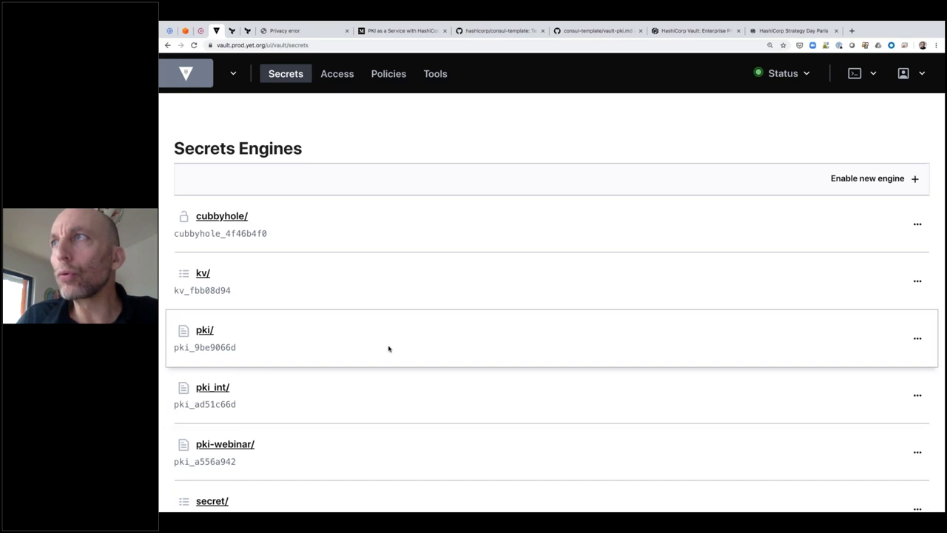
key("ctrl+Right")
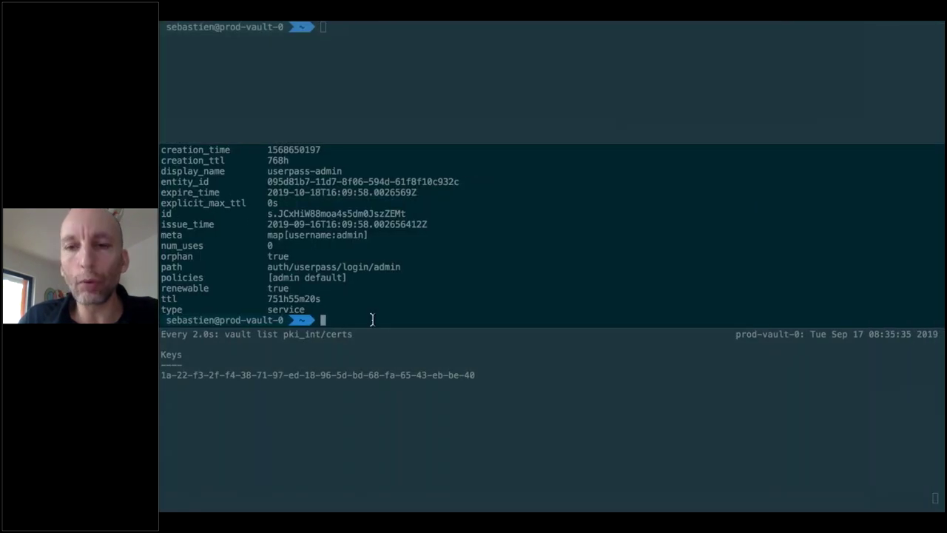
Enlarge the certificate watch pane slightly and bring up the saved-command finder
left_click(386, 329)
left_click_drag(386, 329, 387, 351)
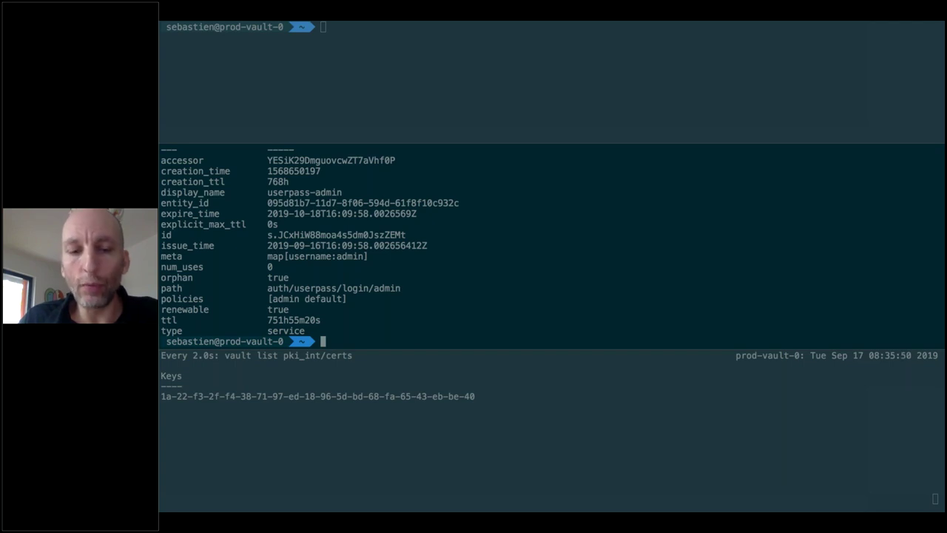
key("ctrl+s")
Run the saved command revoking all pki_int/issue/prod-yet-org certificates, found via 'tls issue'
type("tls issue")
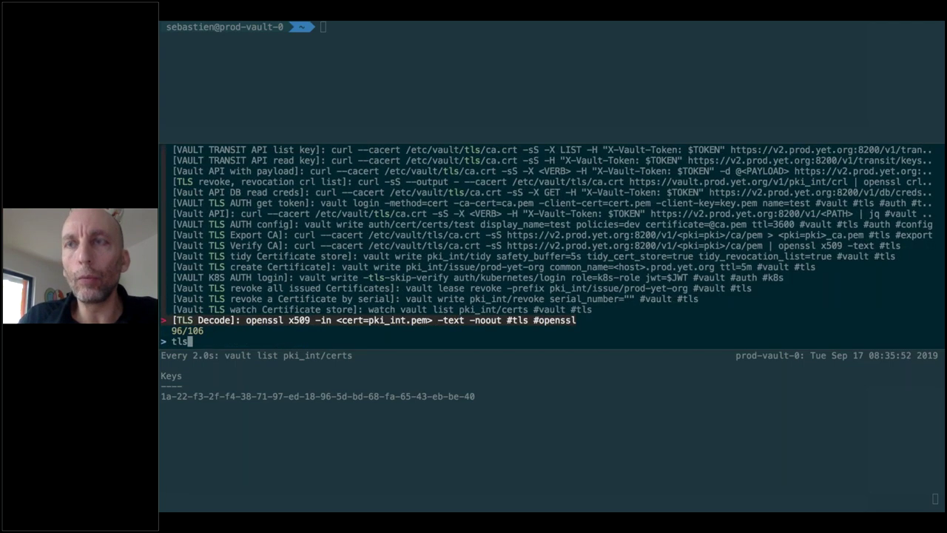
key("Return")
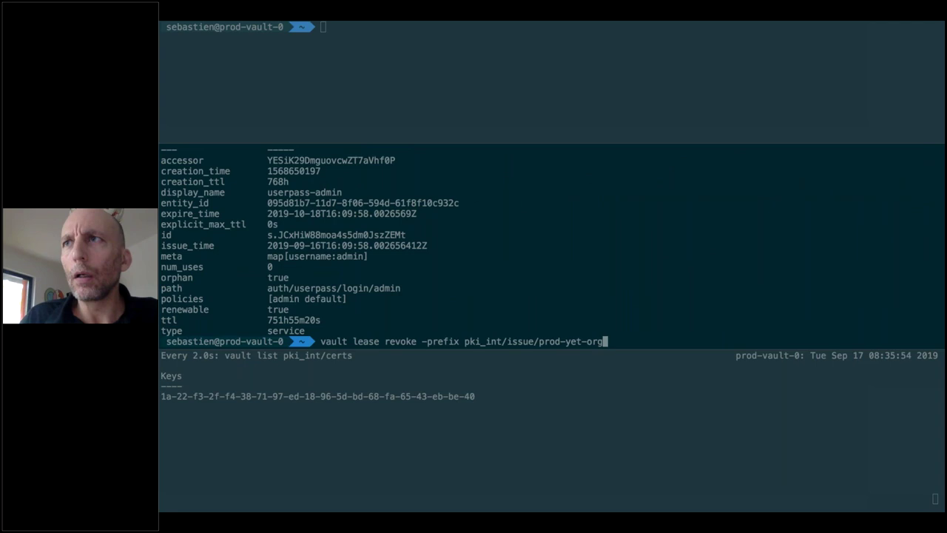
key("Return")
Fill the saved create-certificate command with host test0.prod.yet.org and ttl=5m
key("ctrl+s")
type("tls issue")
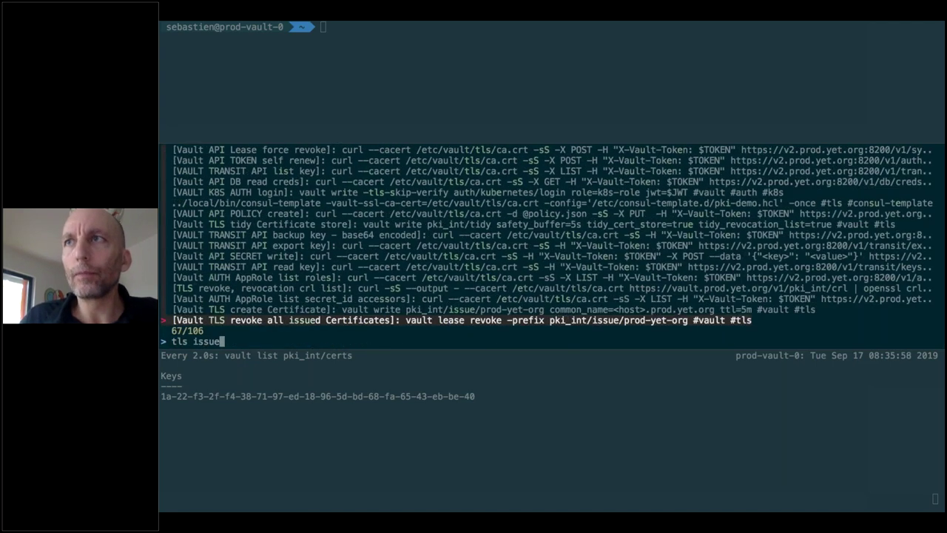
key("Return")
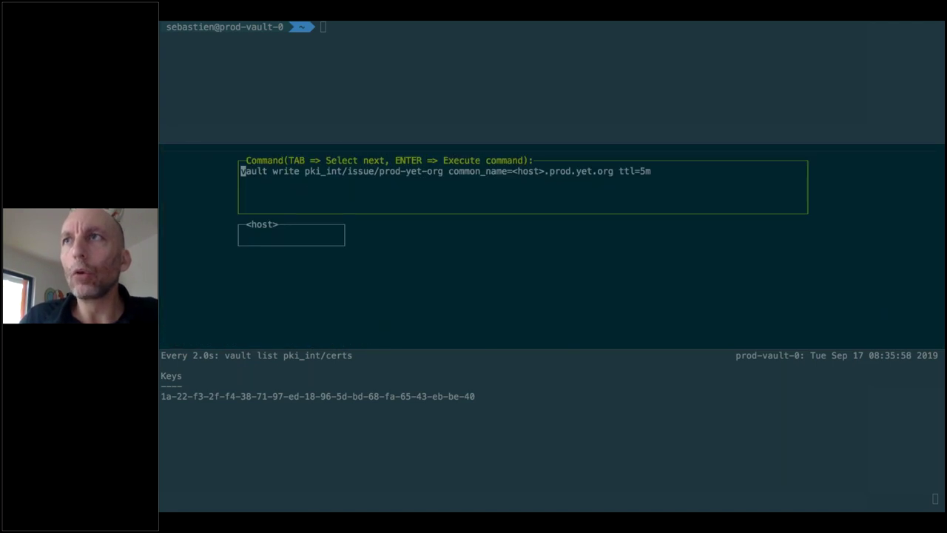
key("Tab")
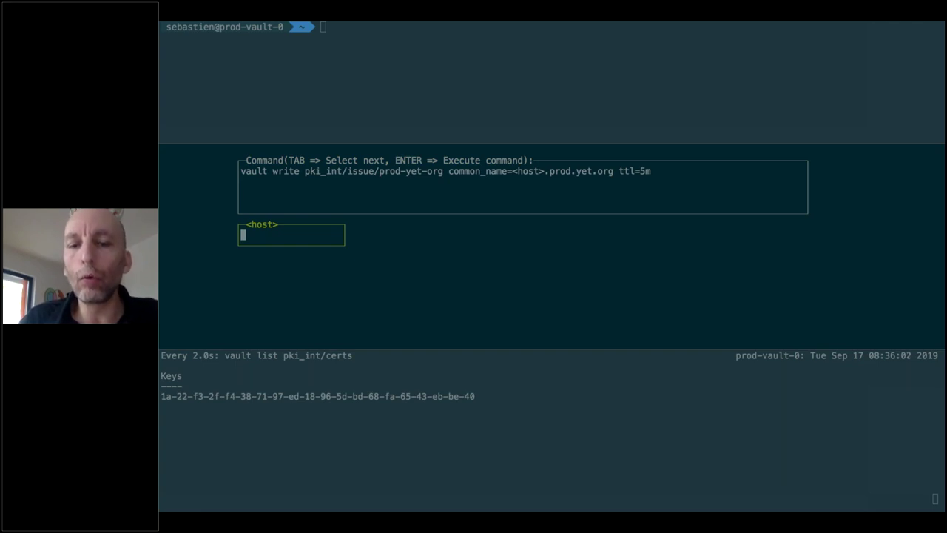
type("t")
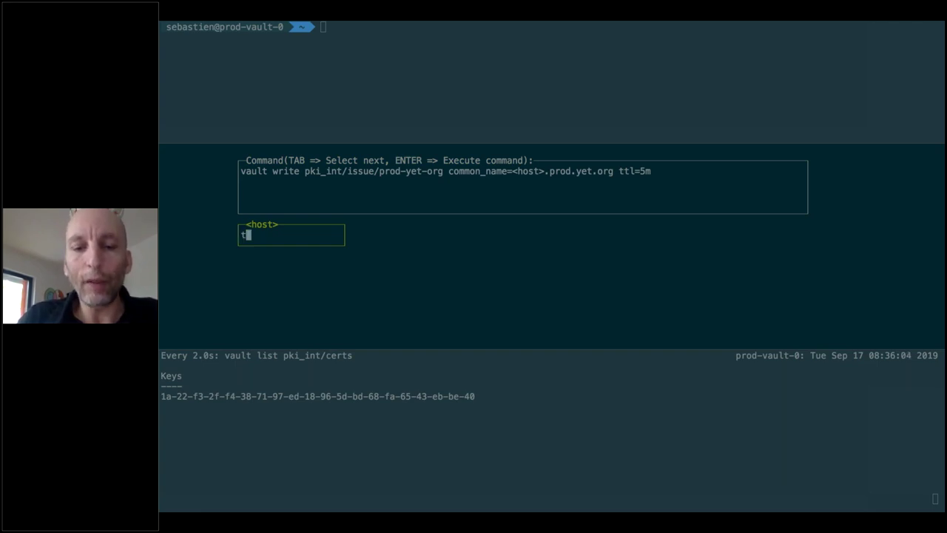
type("est0.")
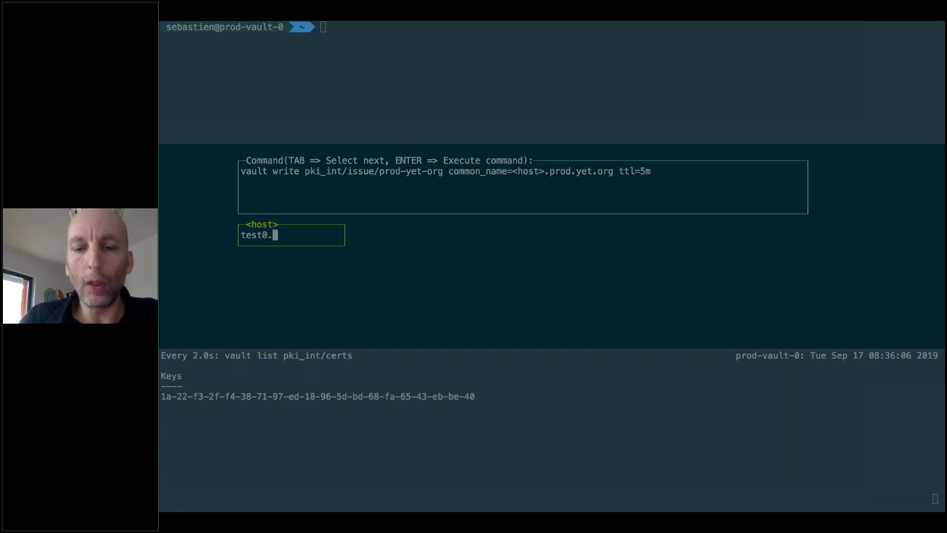
type("prod.")
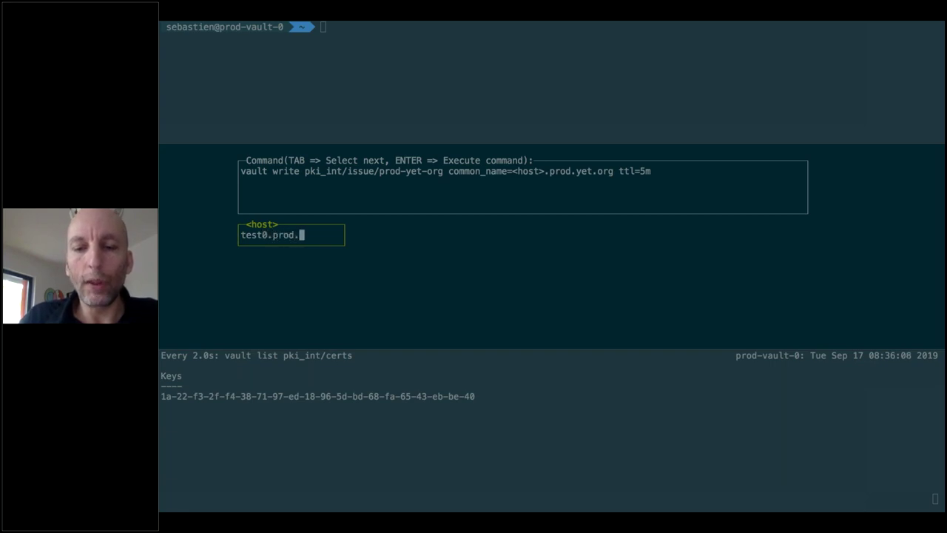
type("yet.org")
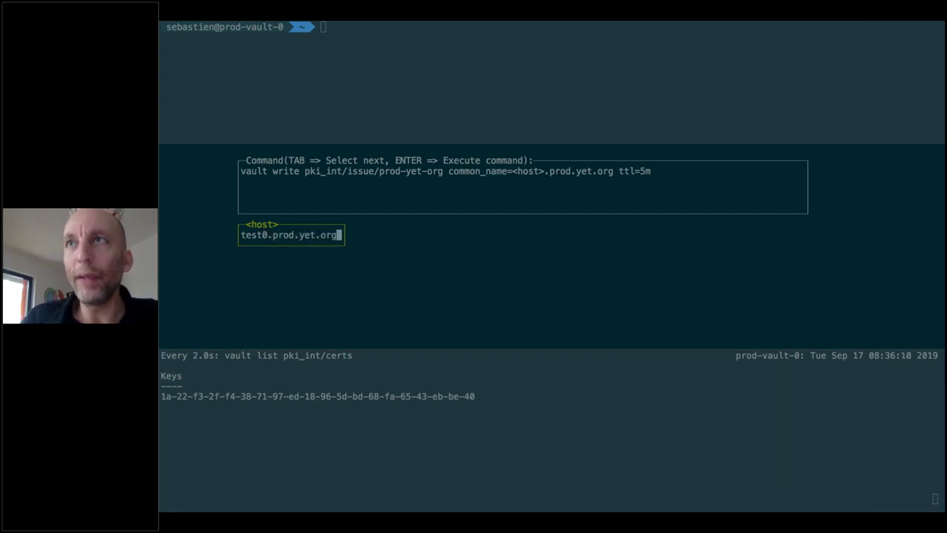
key("Return")
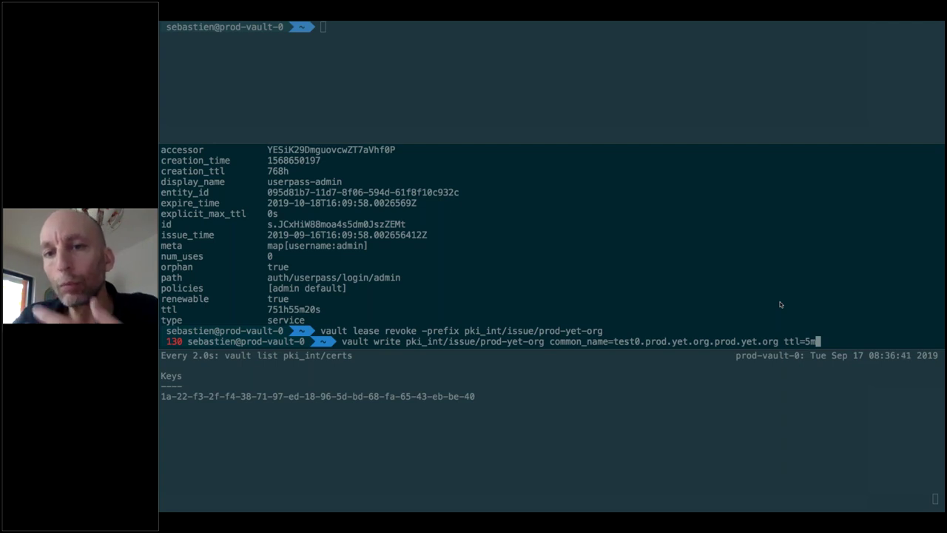
Issue the test0 certificate and compare its serial with the older one in the pki_int/certs watch
key("Return")
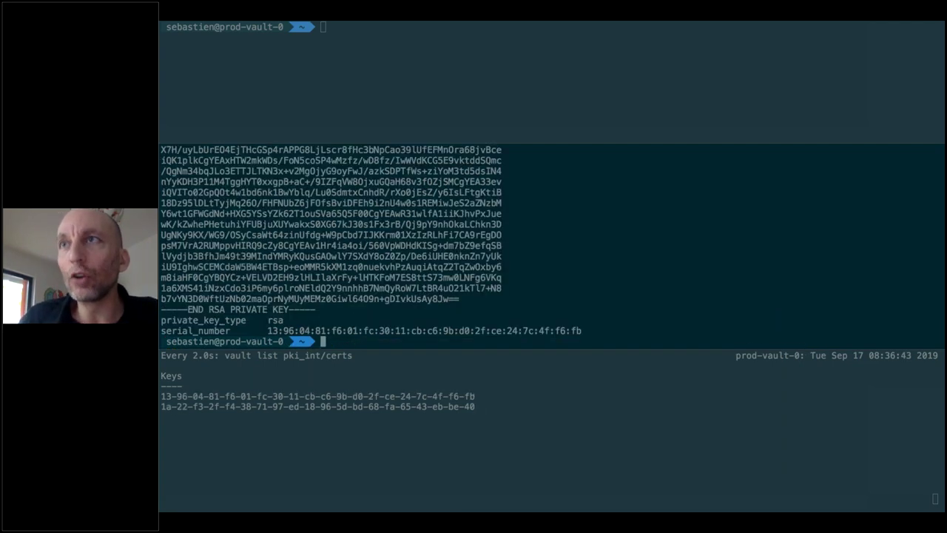
left_click(378, 400)
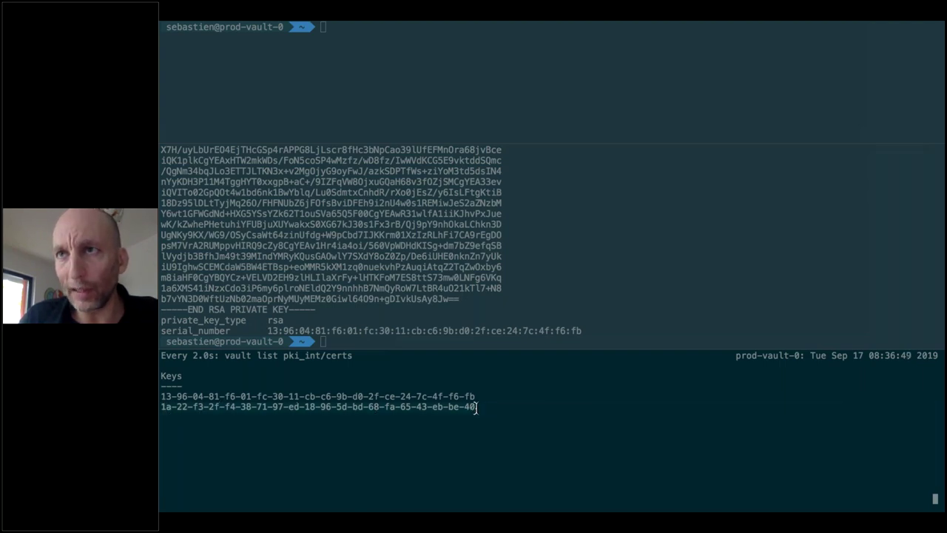
double_click(474, 407)
left_click(469, 278)
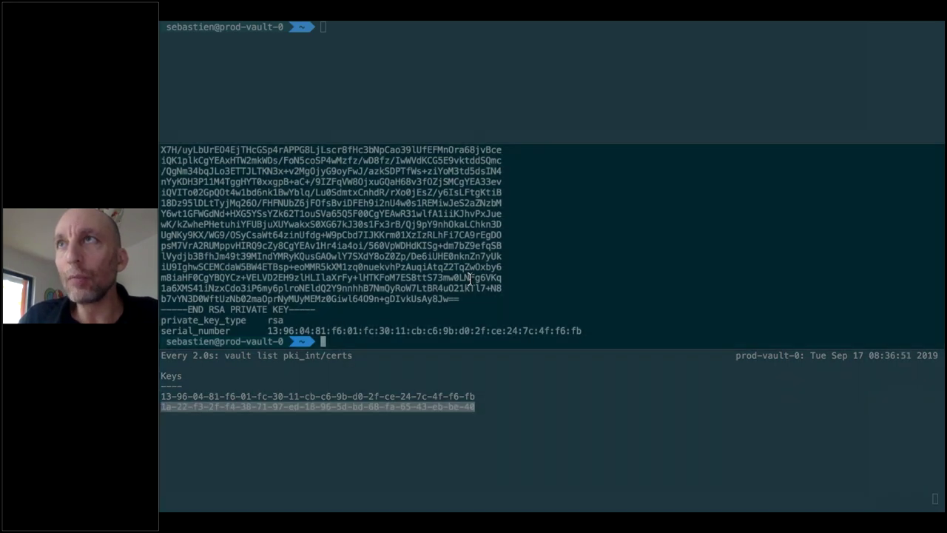
scroll(469, 278, "up", 15)
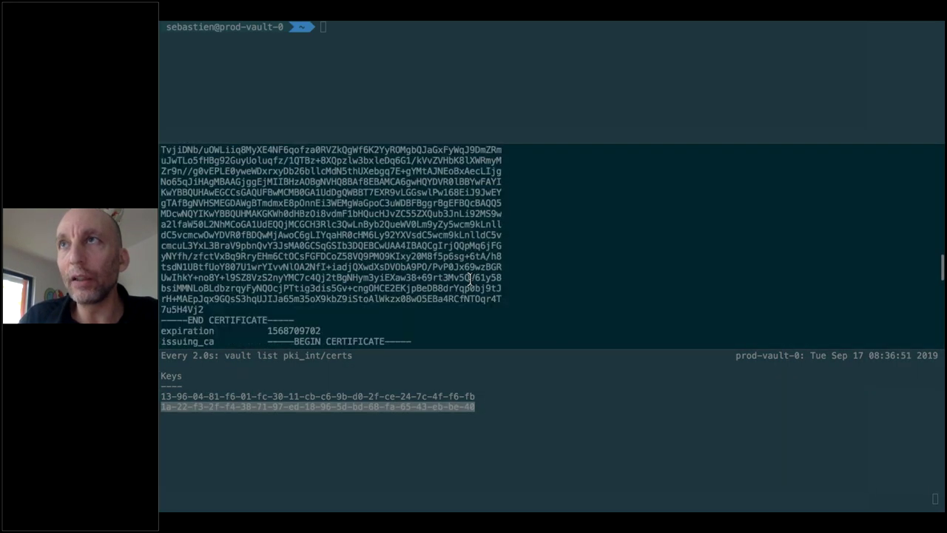
scroll(469, 279, "up", 5)
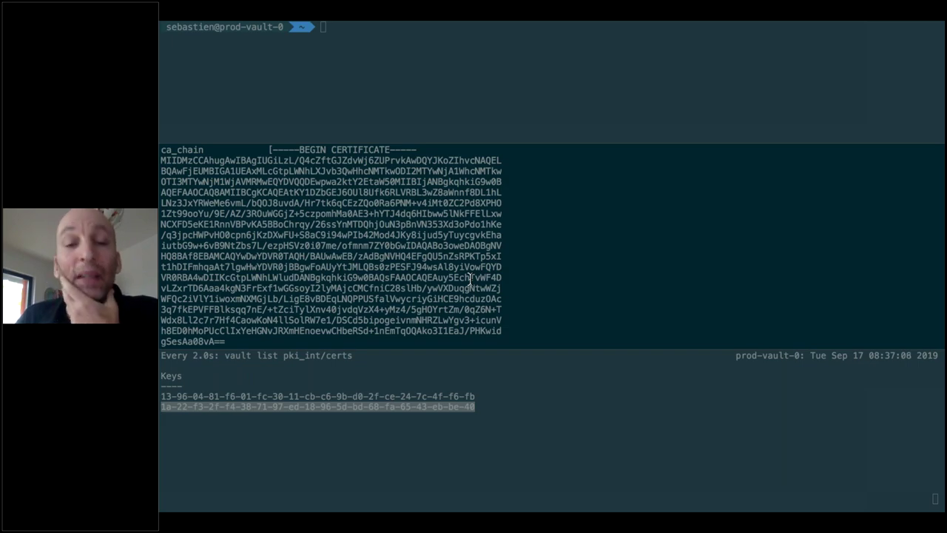
scroll(484, 259, "down", 10)
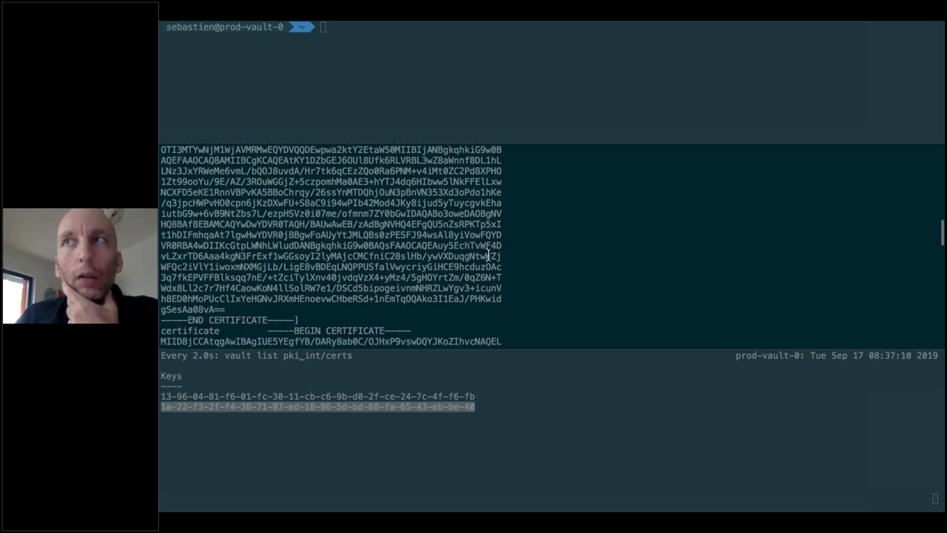
scroll(488, 256, "down", 10)
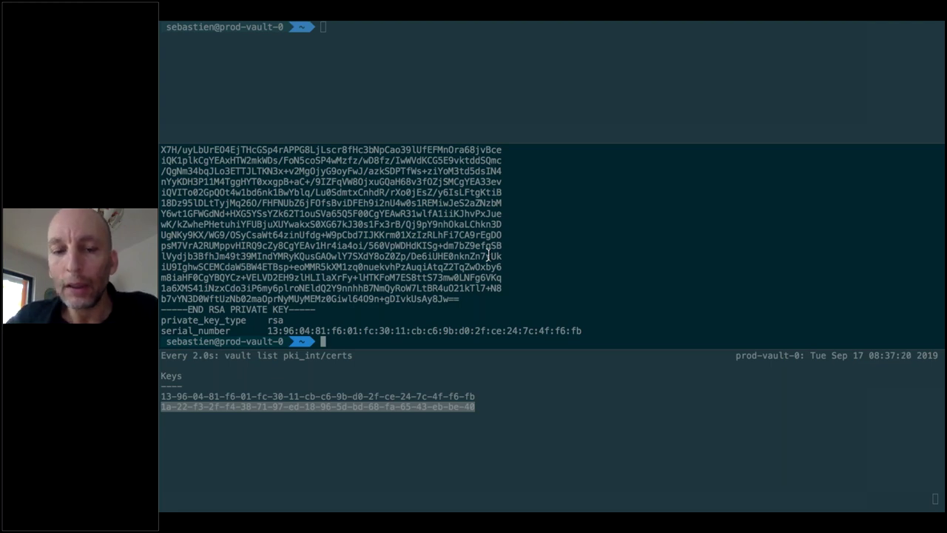
key("ctrl+s")
type("ap")
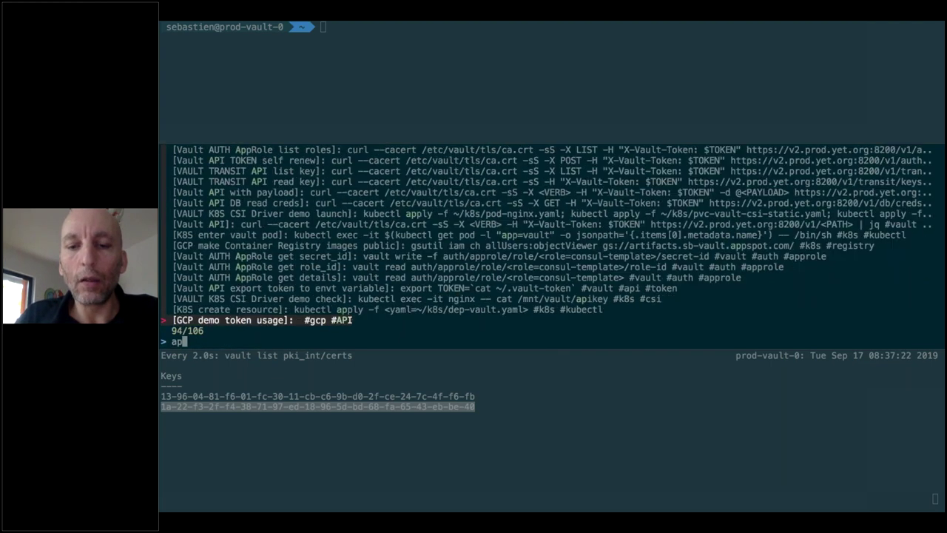
type("i payload")
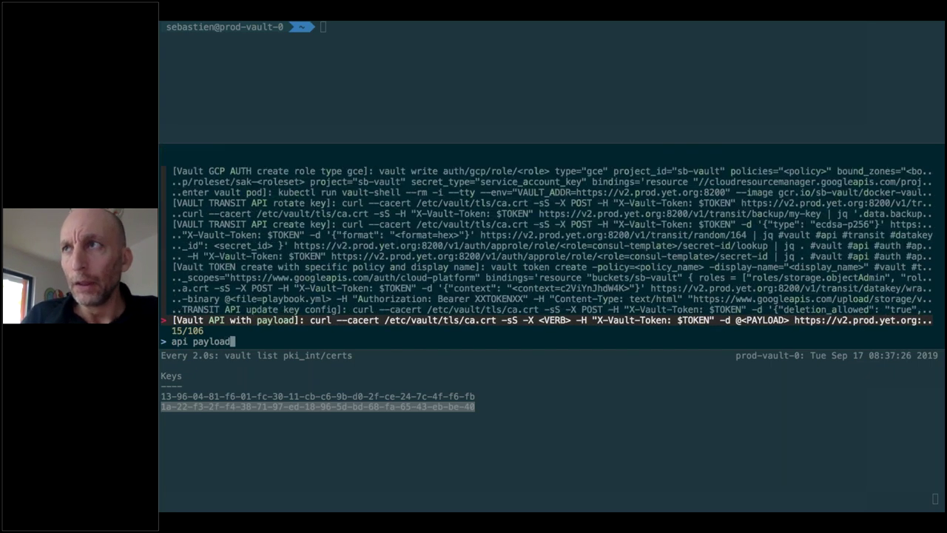
key("Return")
key("Tab")
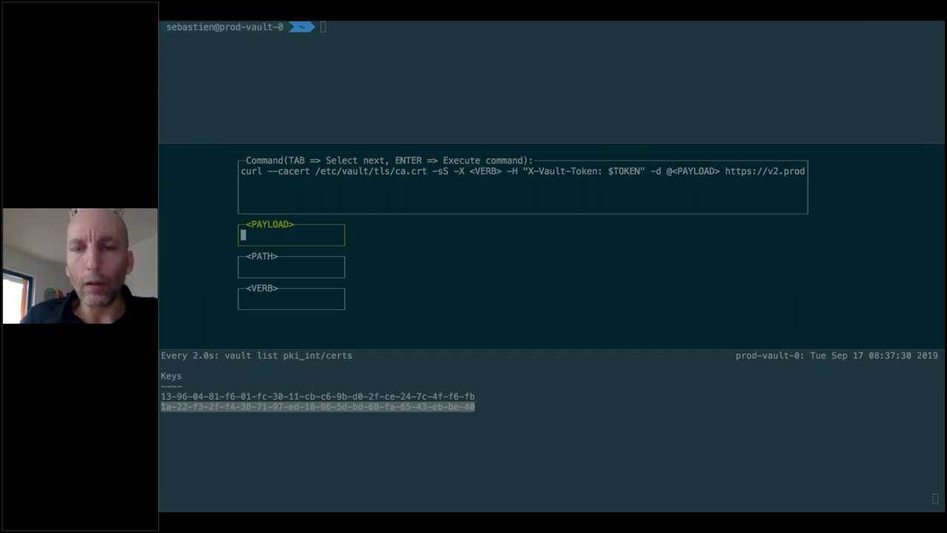
key("Return")
type("cd ")
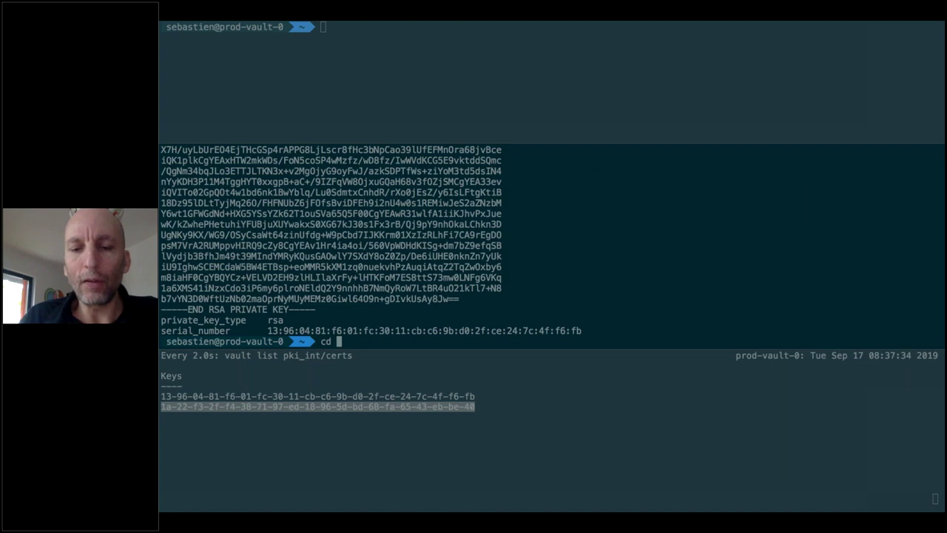
type("pki/")
Enter the pki folder, list its files, and move into the templates folder
key("Return")
type("vi pay")
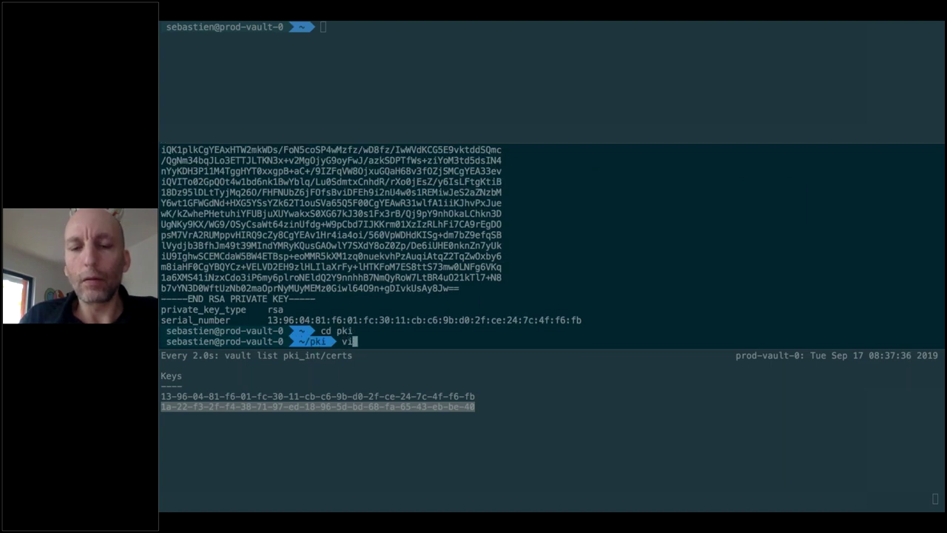
key("BackSpace")
key("BackSpace")
key("BackSpace")
key("BackSpace")
key("BackSpace")
key("BackSpace")
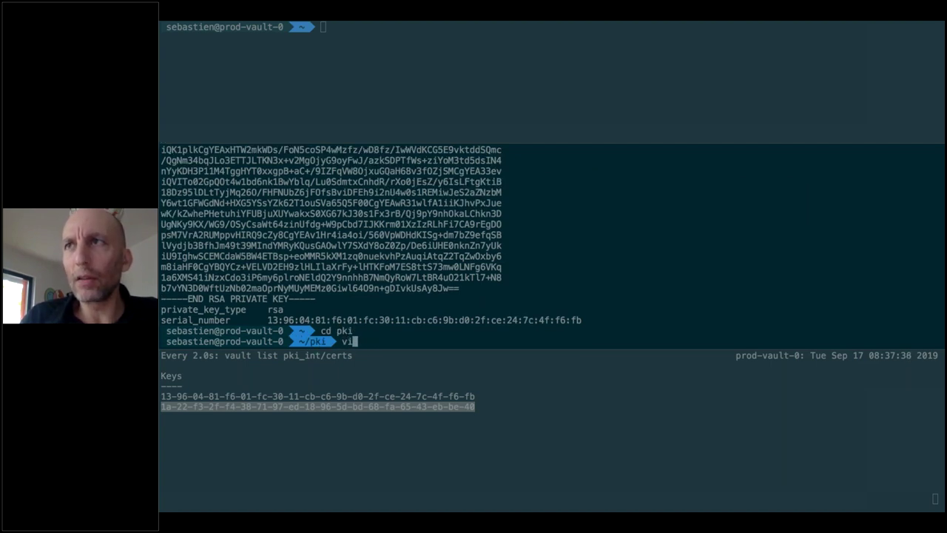
type("ls")
key("Return")
type("cd te")
key("Tab")
key("Return")
View the payload file's common_name api.prod.yet.org in vim and quit without changes
type("vi payload")
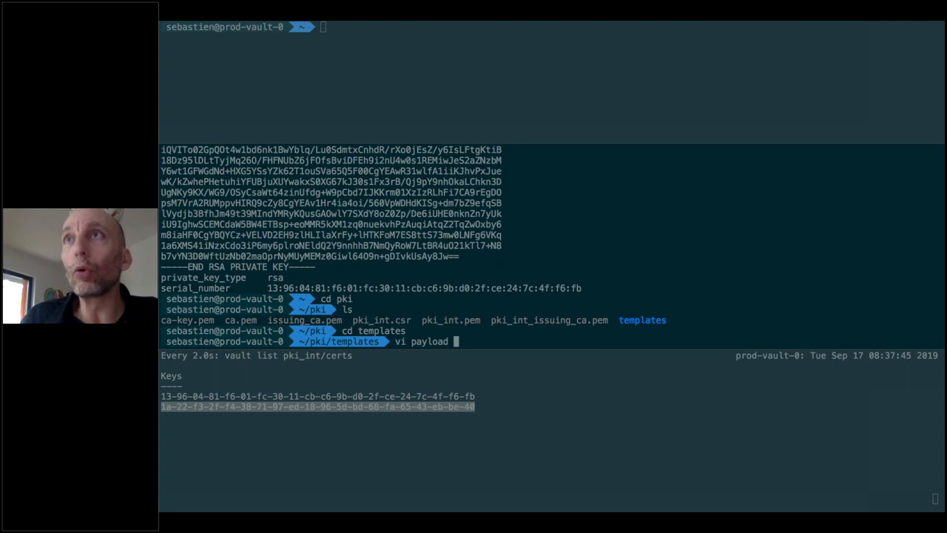
key("Return")
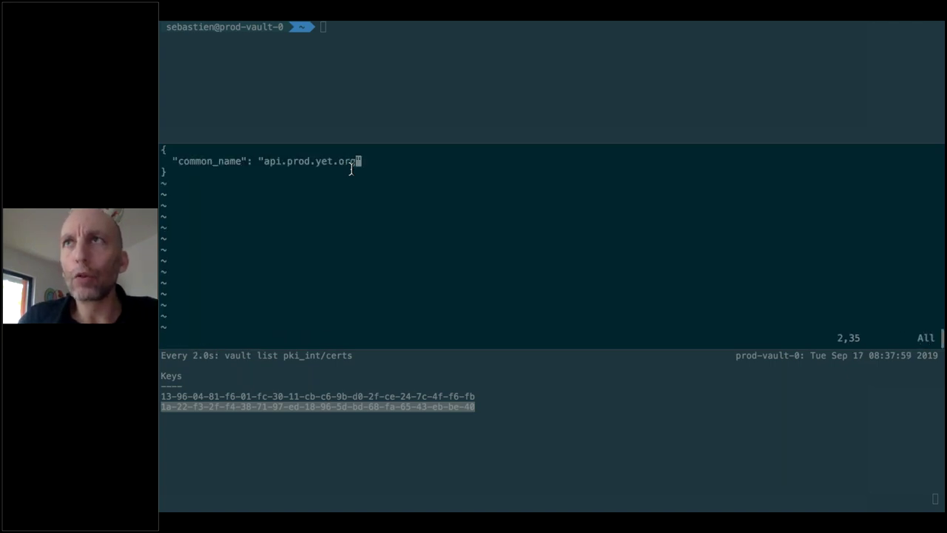
type(":q!")
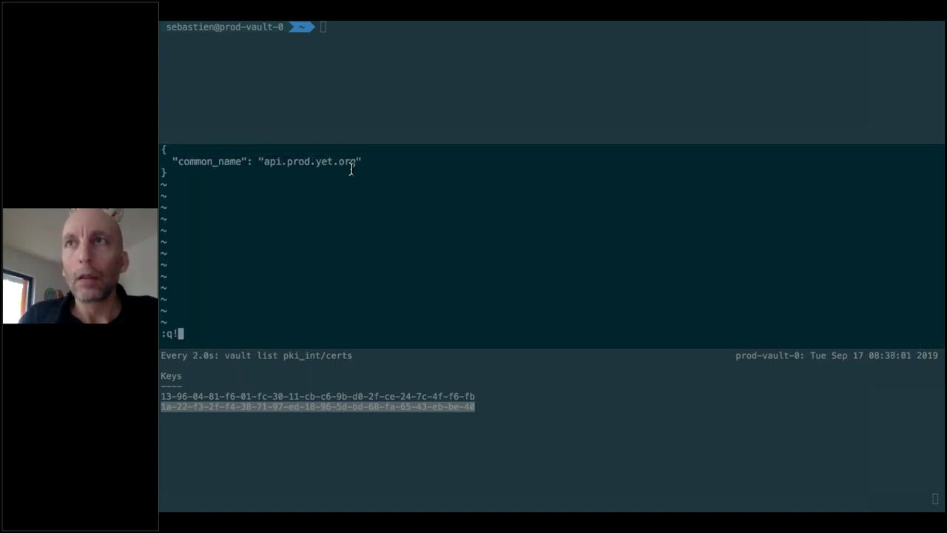
key("Return")
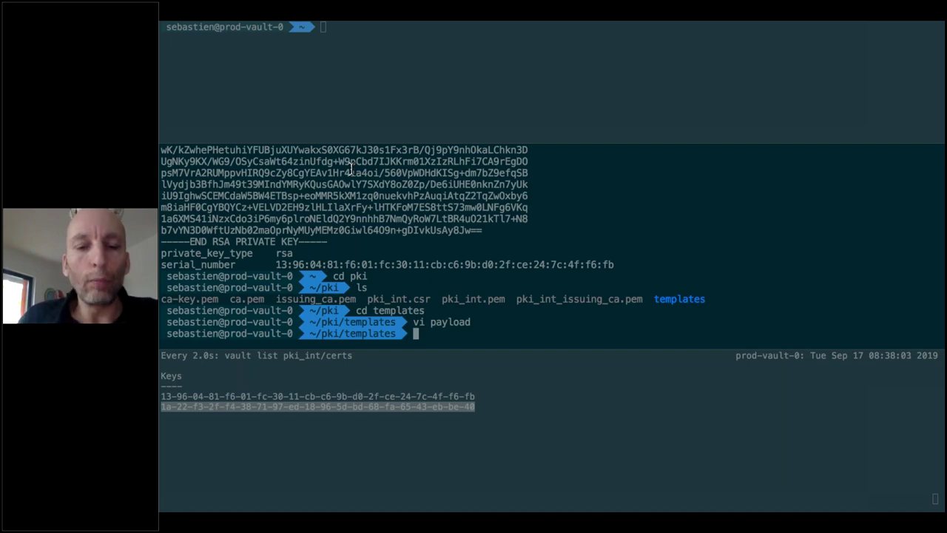
key("ctrl+g")
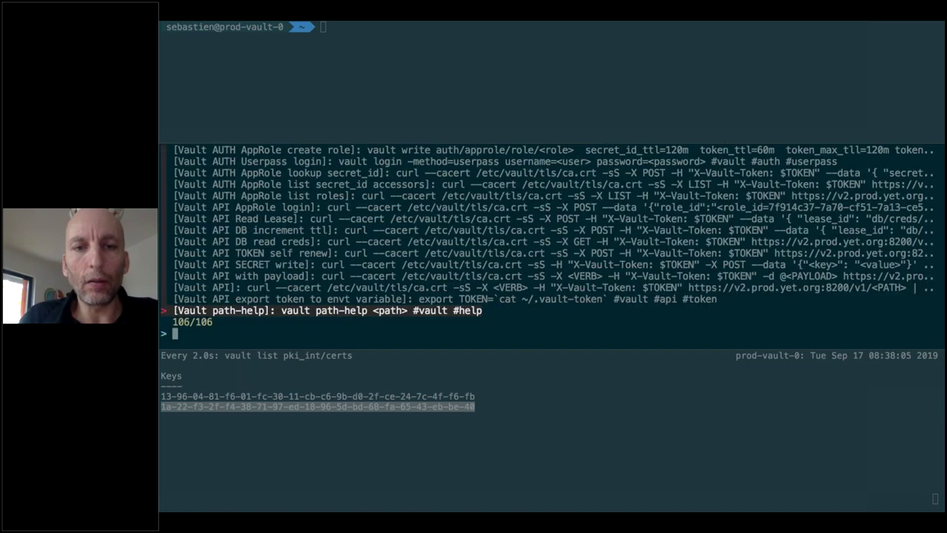
Fill the 'Vault API with payload' snippet with POST, payload and path pki_int/issue/prod-yet-org
type("api ")
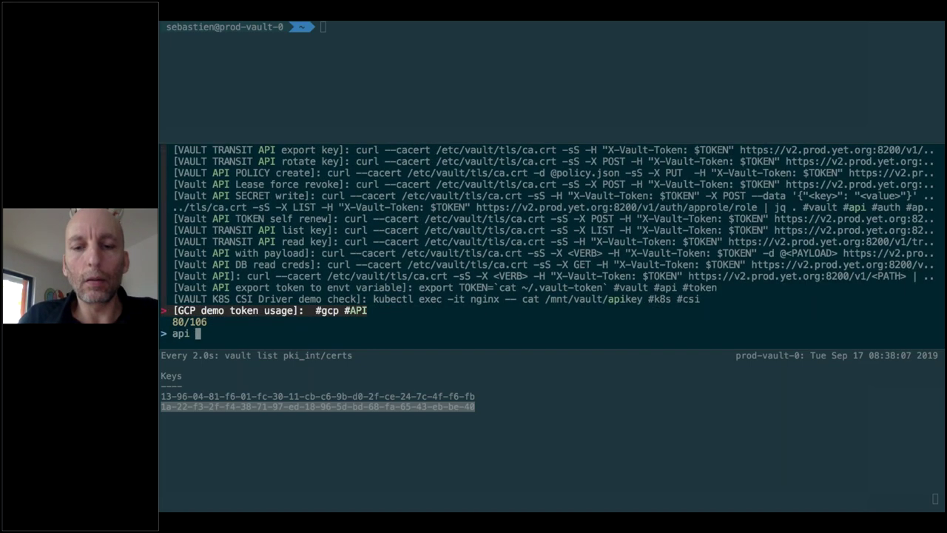
type("paylo")
key("Return")
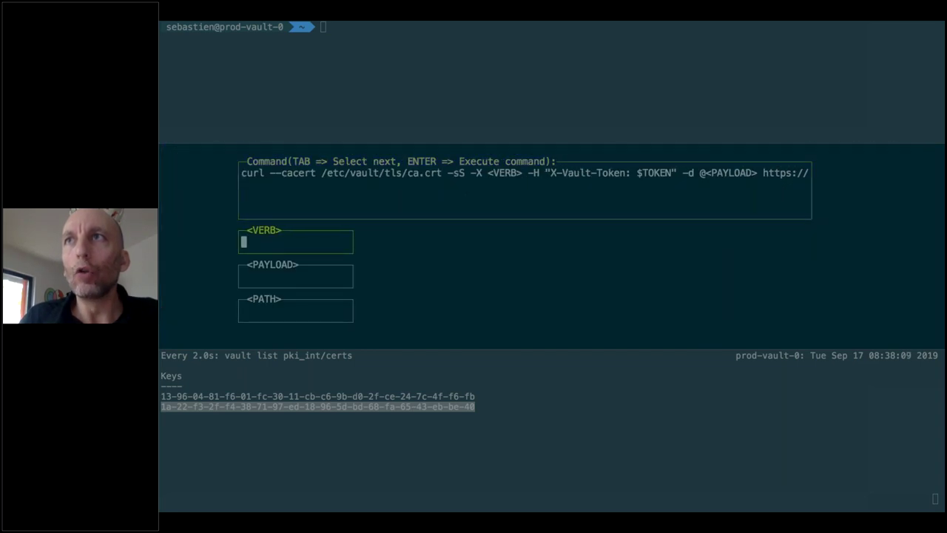
type("POST")
key("Tab")
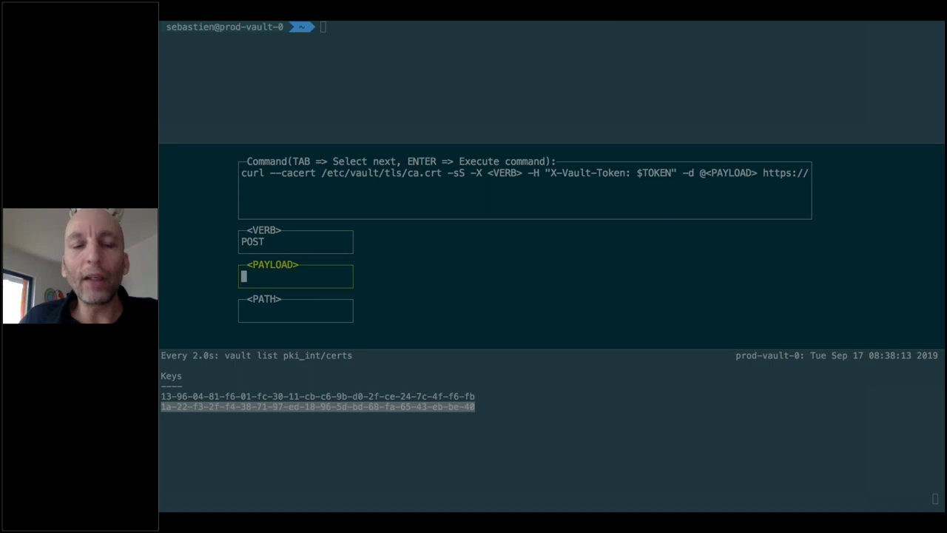
type("payload")
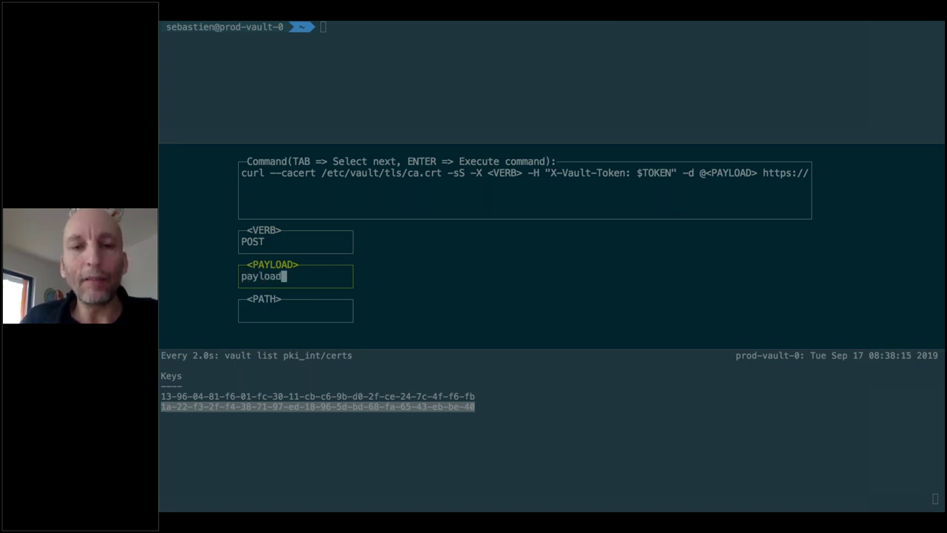
key("Tab")
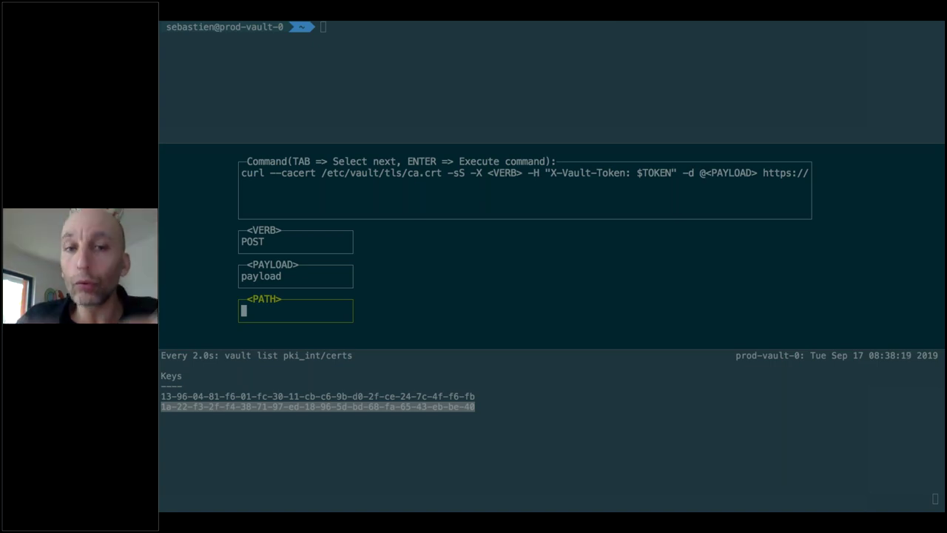
type("pki_int/issue")
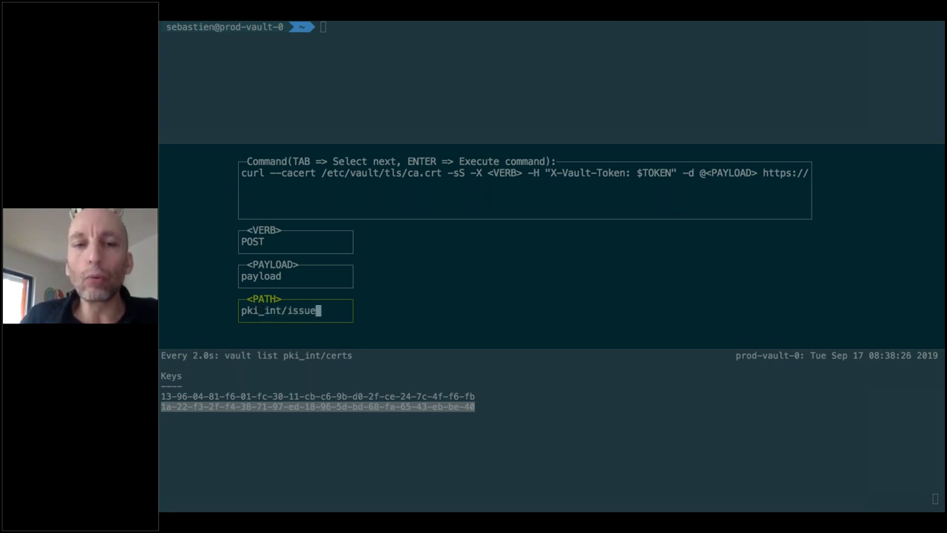
type("/prod")
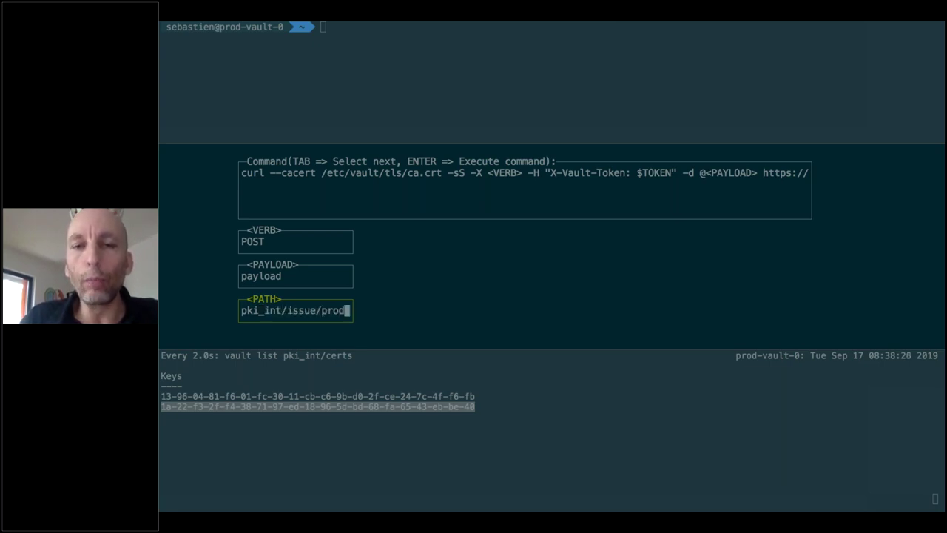
type("-yet-org")
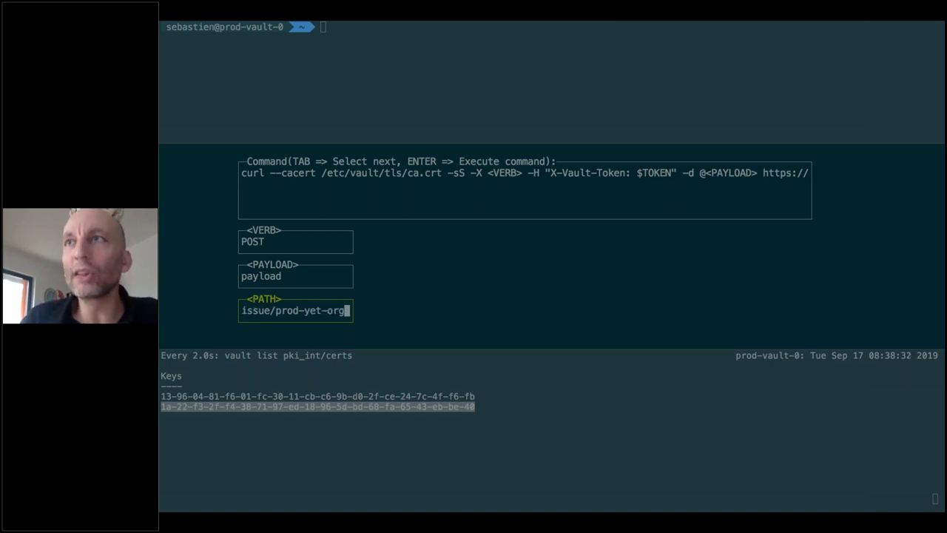
key("Return")
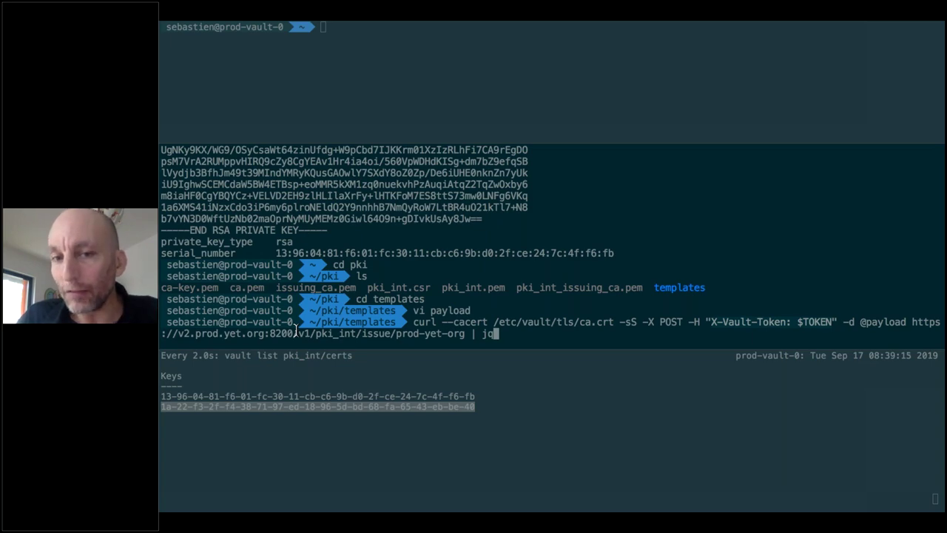
Run the curl request, review the 1200-lease certificate JSON, and mark the new third serial
key("Return")
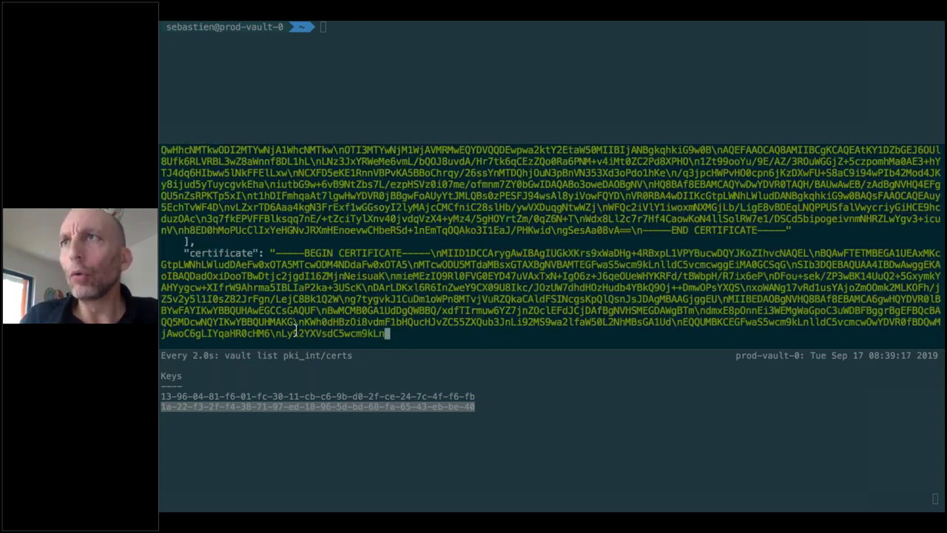
scroll(279, 306, "up", 1)
scroll(278, 305, "up", 6)
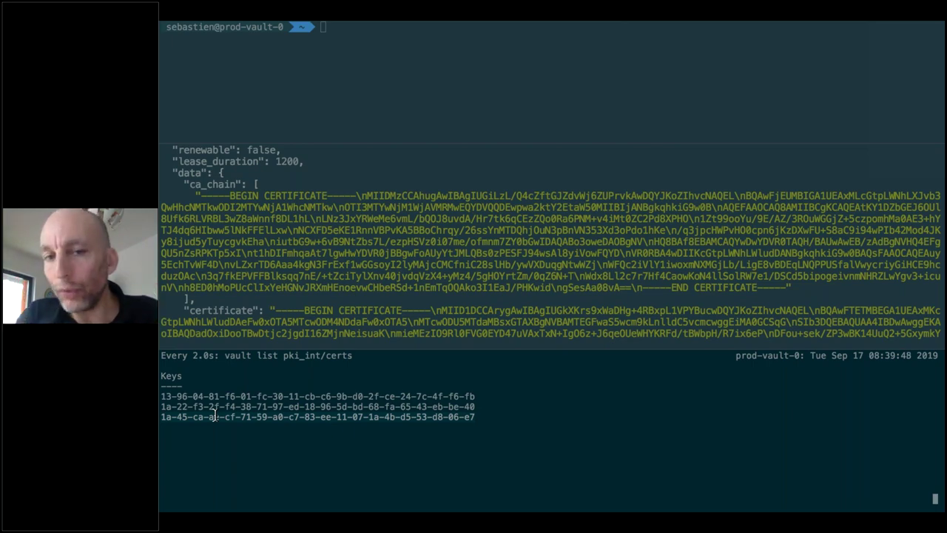
double_click(213, 416)
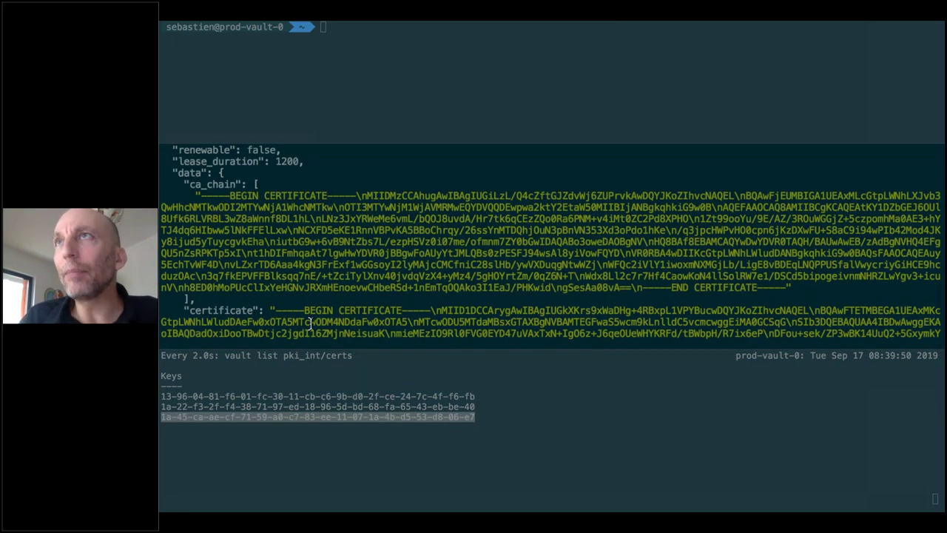
key("super+Tab")
Show the zoomed-in consul-template repository, then select the prod.yet.org privacy error page's address
left_click(484, 31)
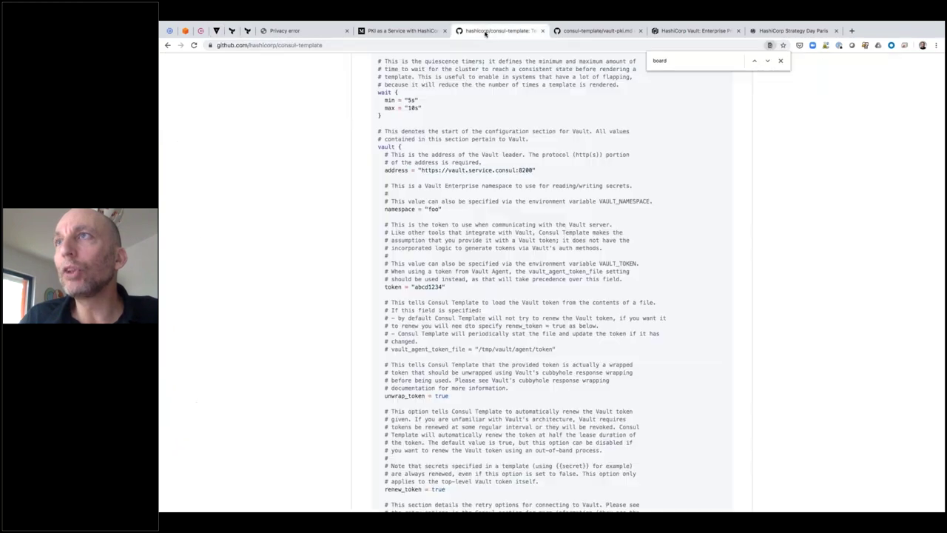
scroll(551, 296, "up", 20)
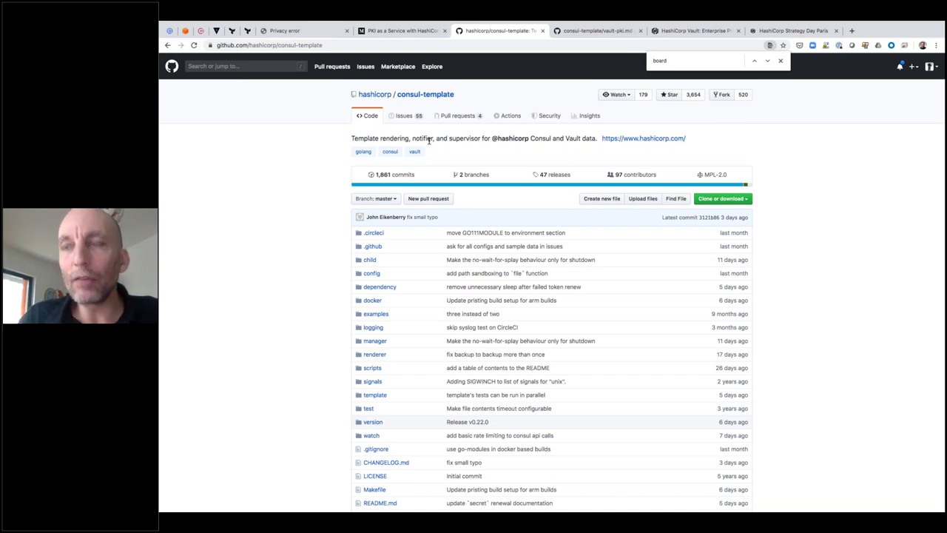
key("super+plus")
key("super+plus")
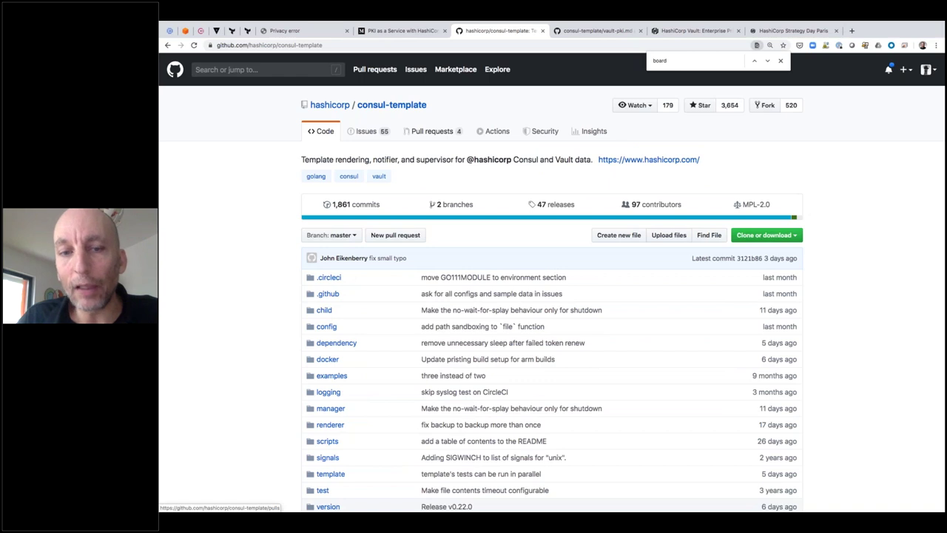
key("super+plus")
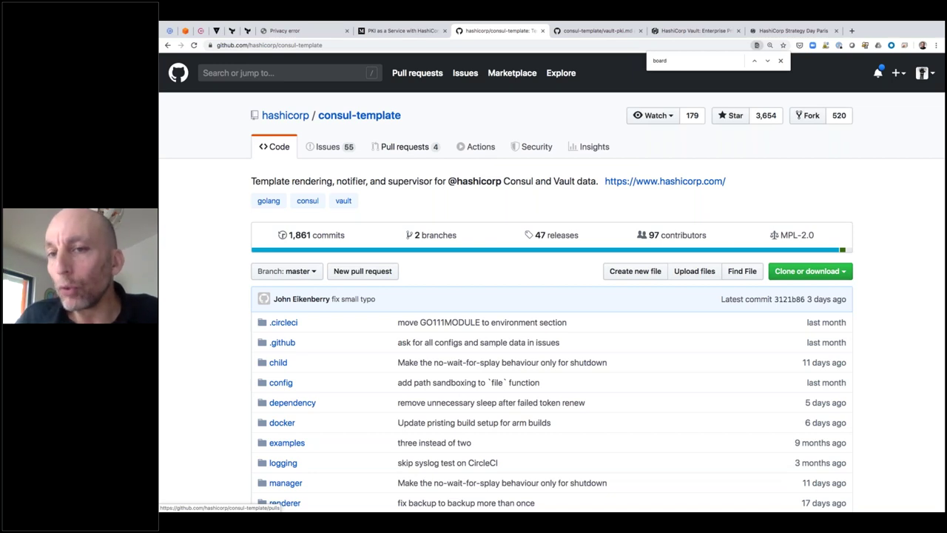
key("ctrl+plus")
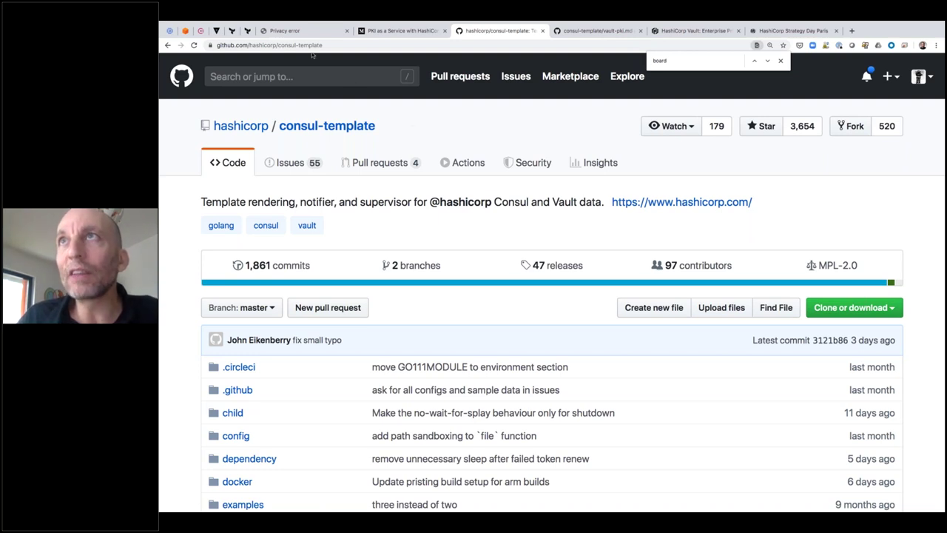
left_click(308, 32)
left_click(261, 46)
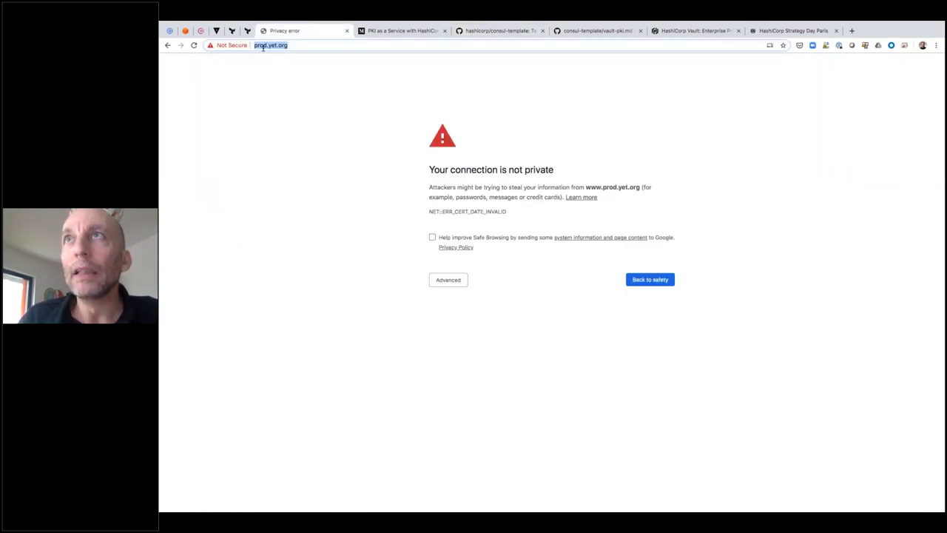
left_click(290, 45)
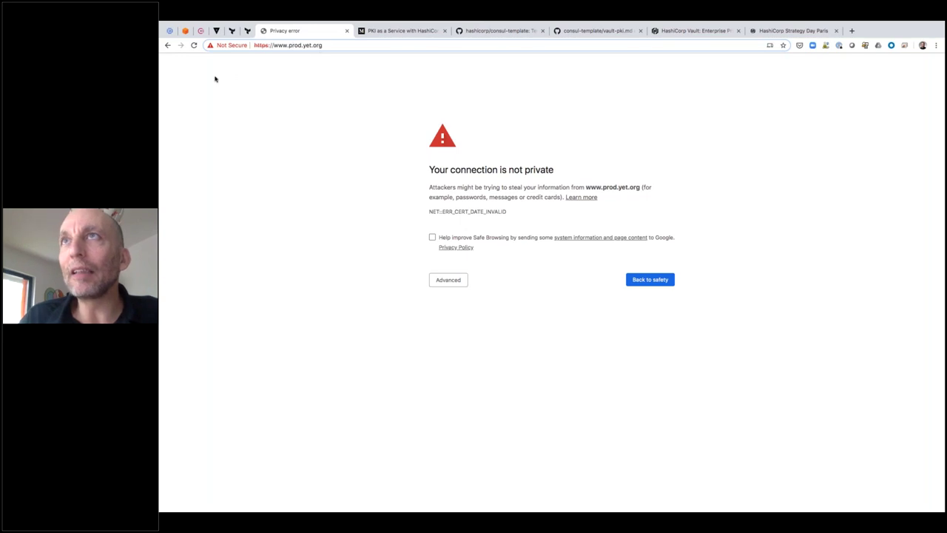
left_click(223, 45)
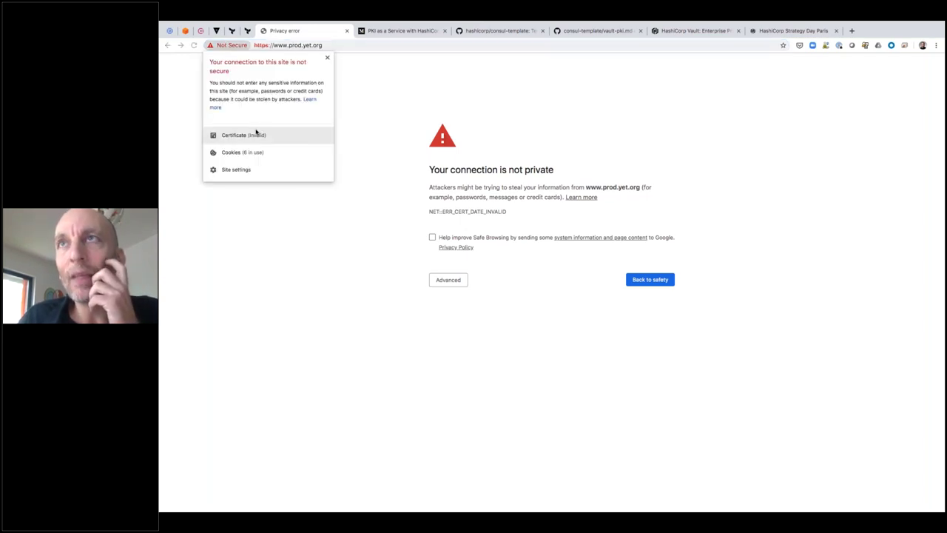
left_click(257, 133)
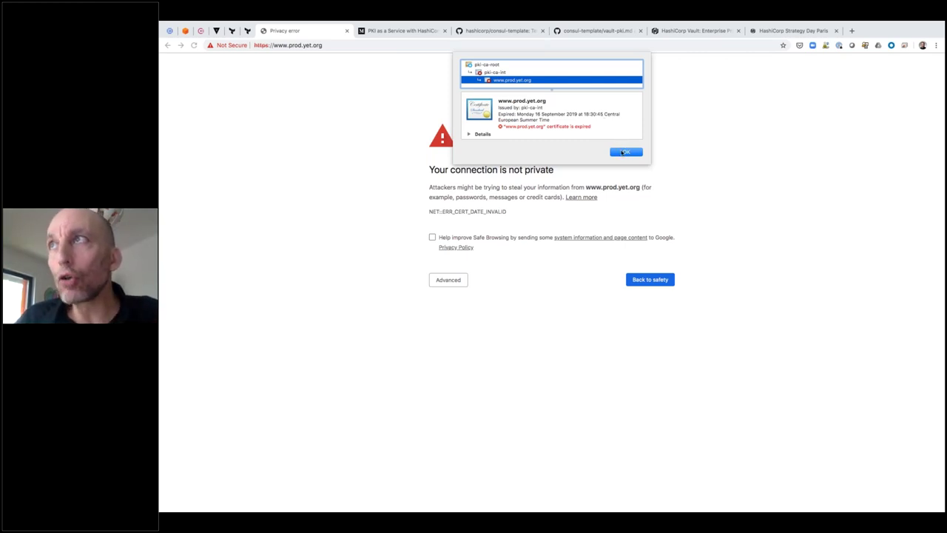
left_click(621, 151)
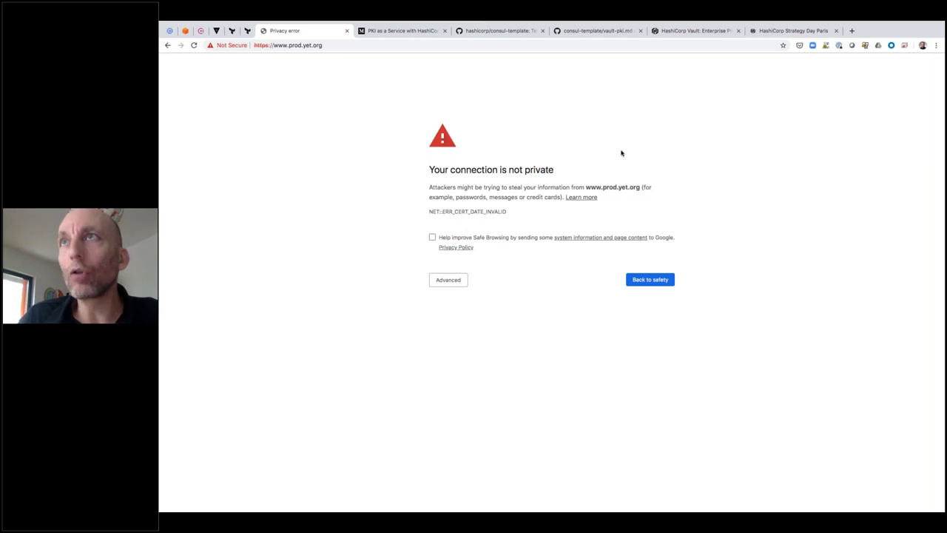
Stage 'sudo systemctl start consul-template' at the prompt without running it
key("ctrl+Right")
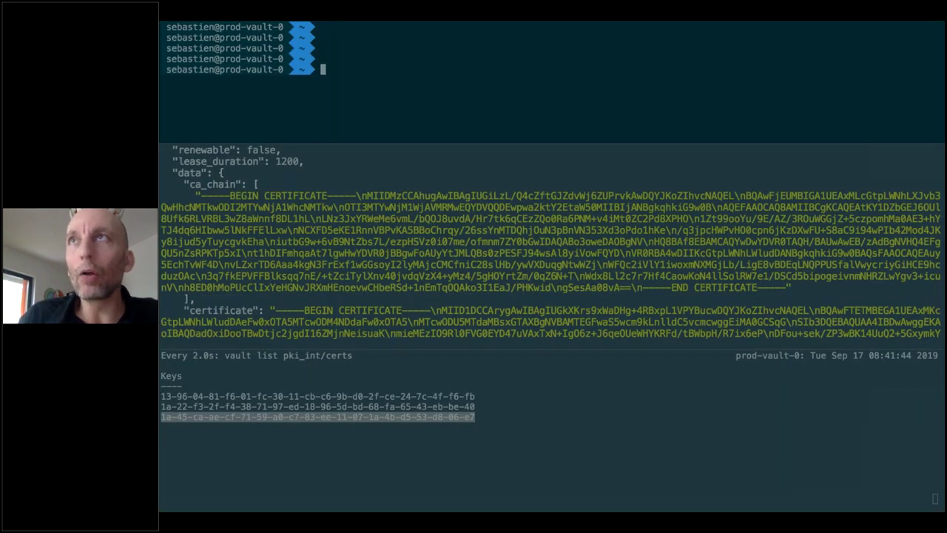
scroll(551, 82, "up", 2)
type("sud")
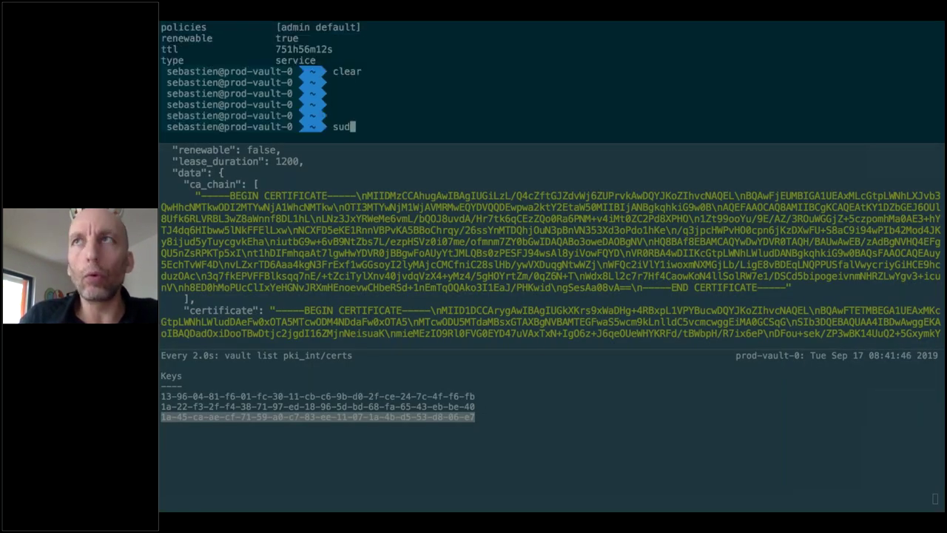
type("o systemctl ")
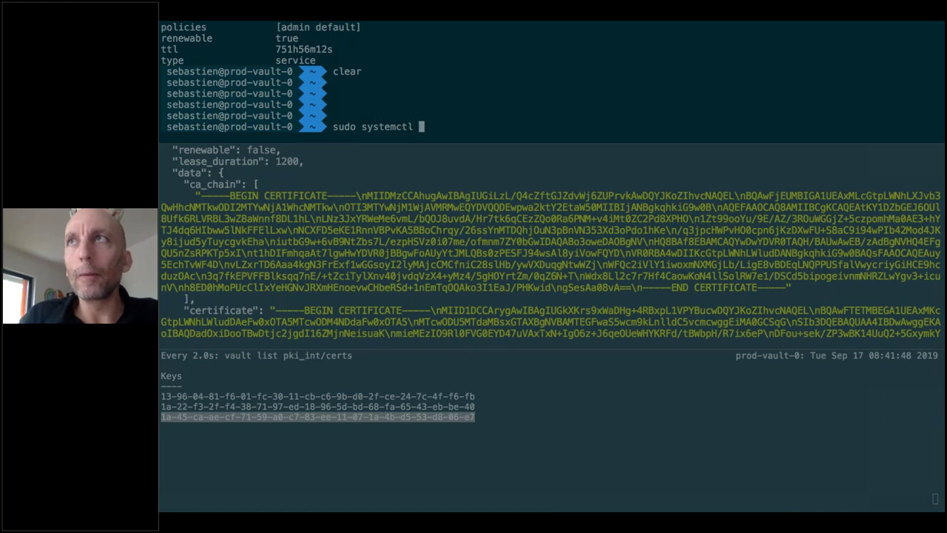
type("start consul;")
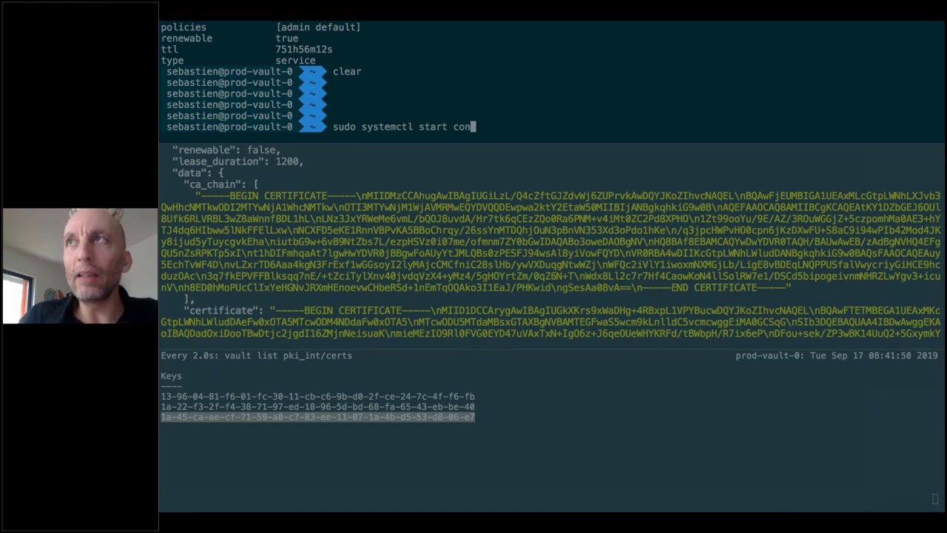
key("BackSpace")
type("-template")
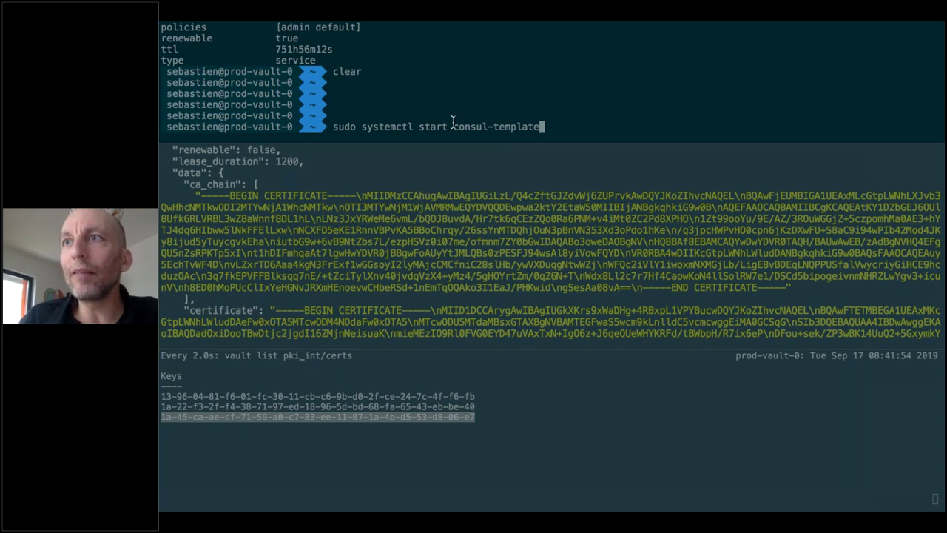
left_click(268, 437)
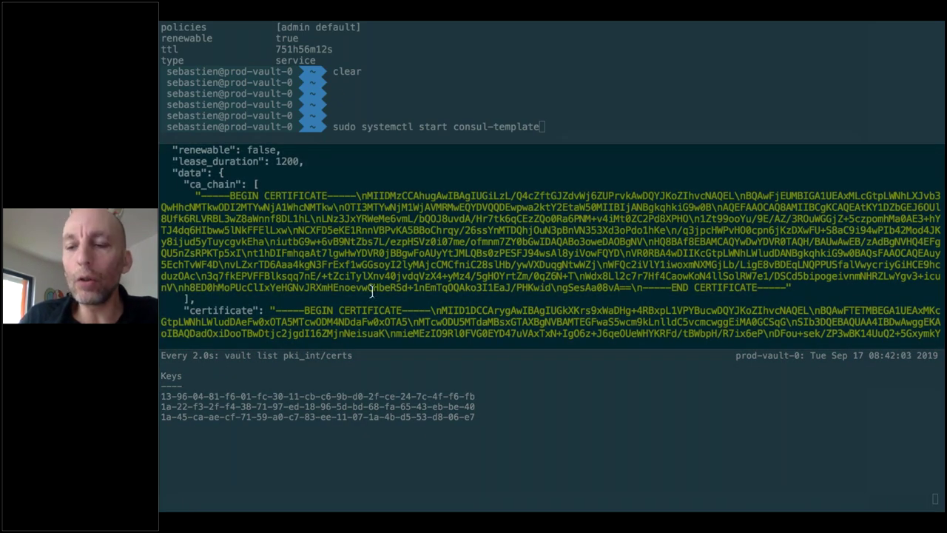
key("Return")
key("Return")
key("Return")
key("Return")
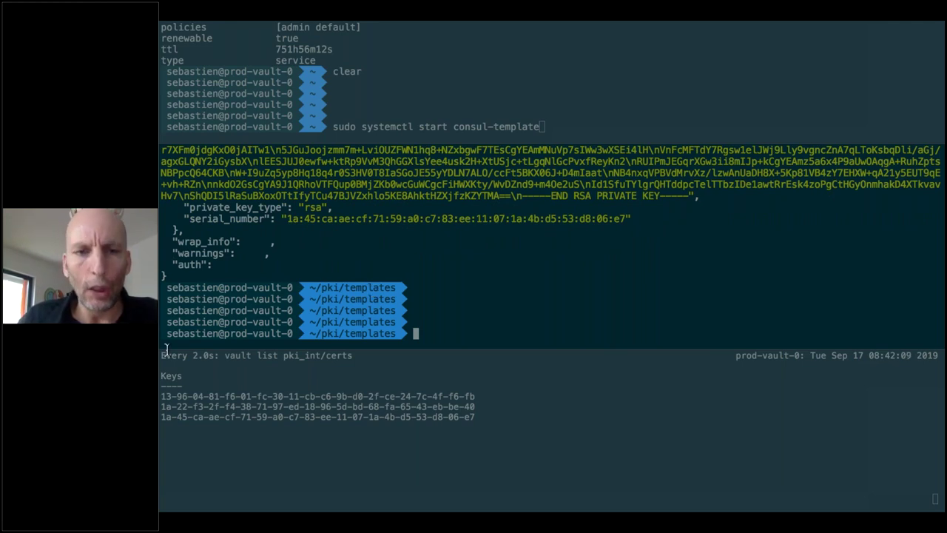
key("super+bracketright")
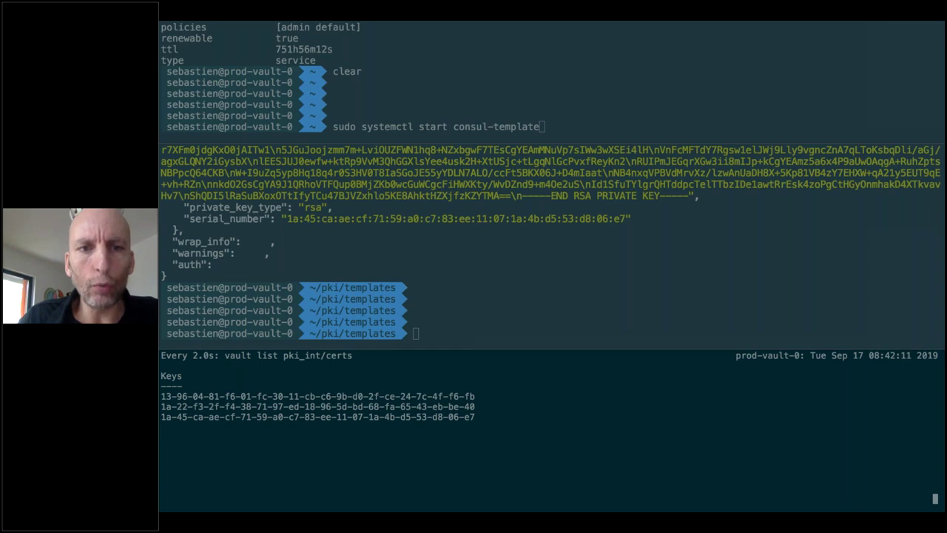
left_click(407, 316)
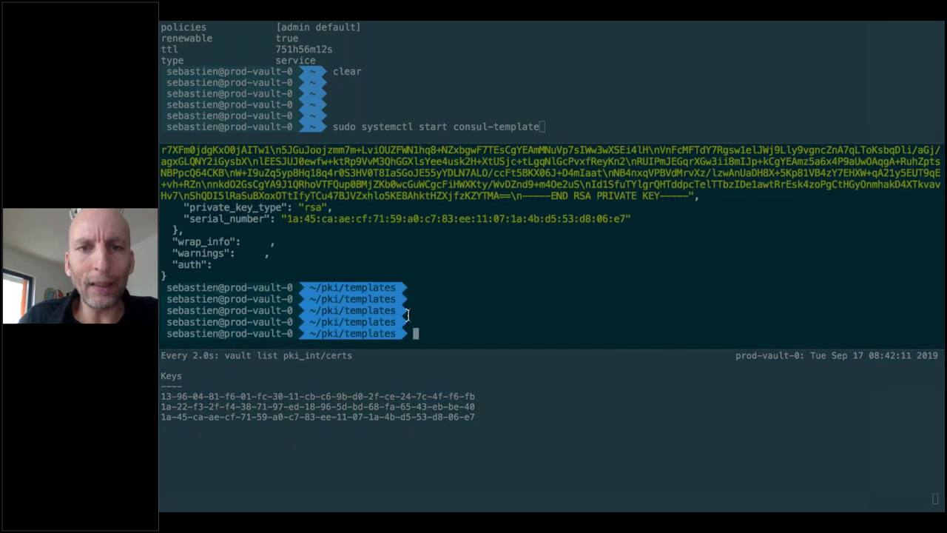
key("ctrl+s")
type("tls watch")
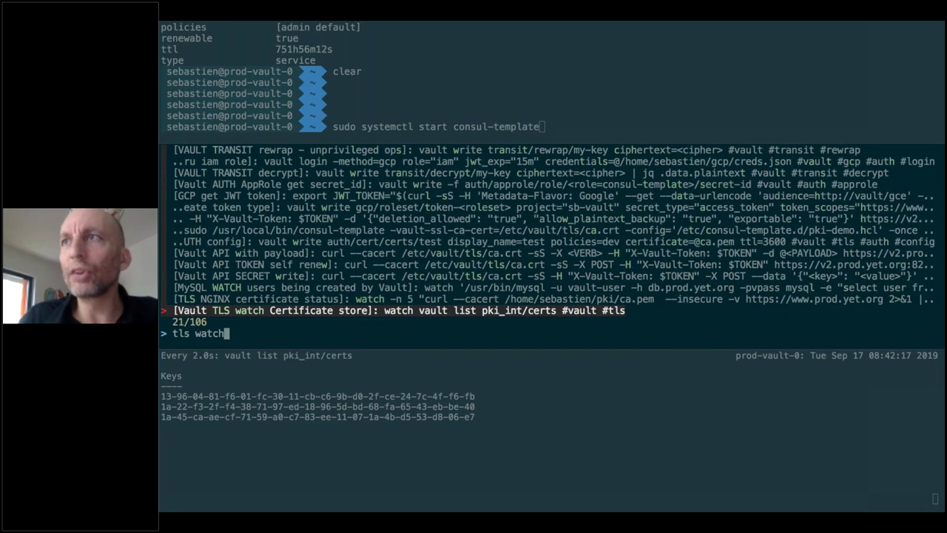
key("Up")
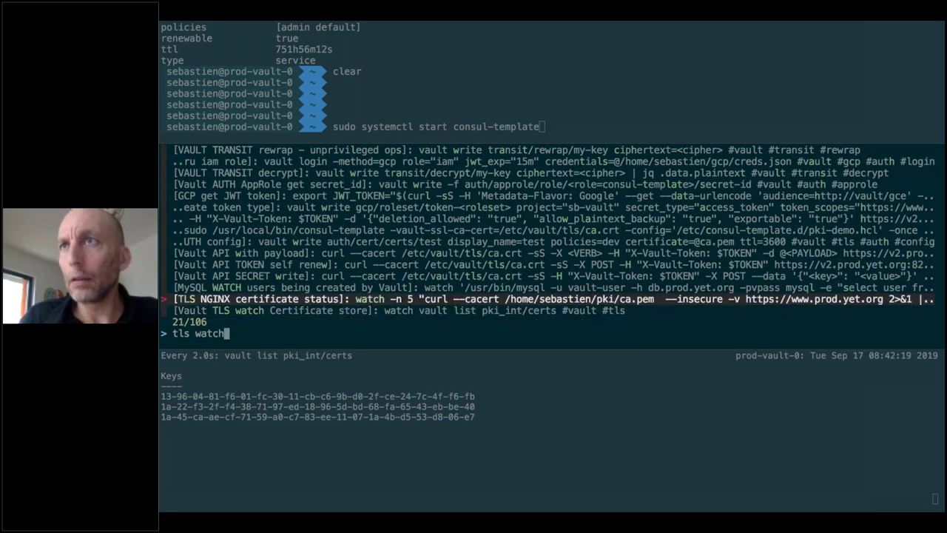
key("Return")
key("Return")
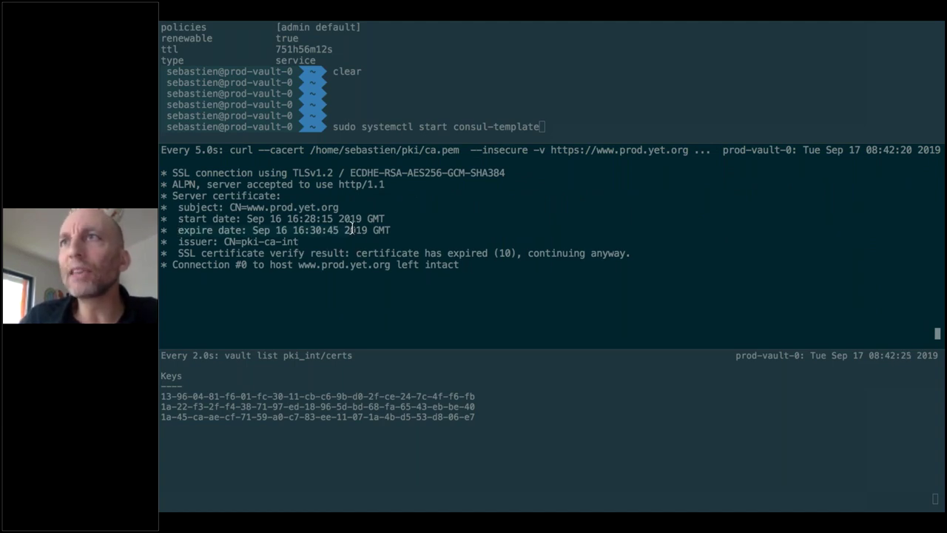
key("ctrl+Left")
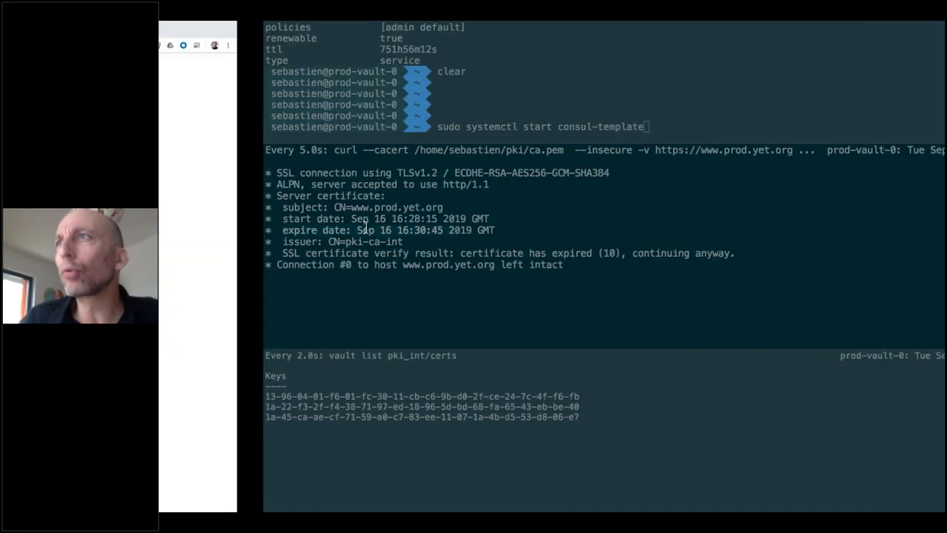
left_click(222, 48)
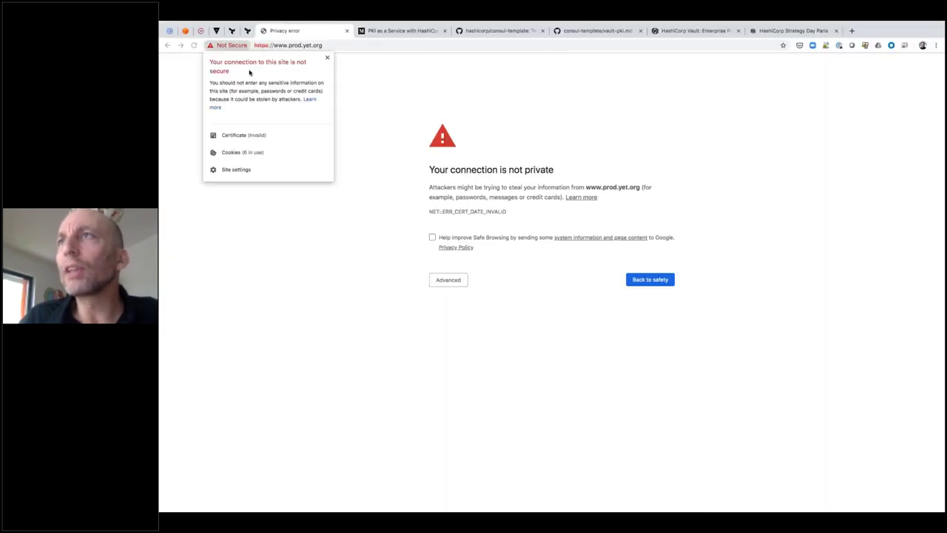
left_click(251, 135)
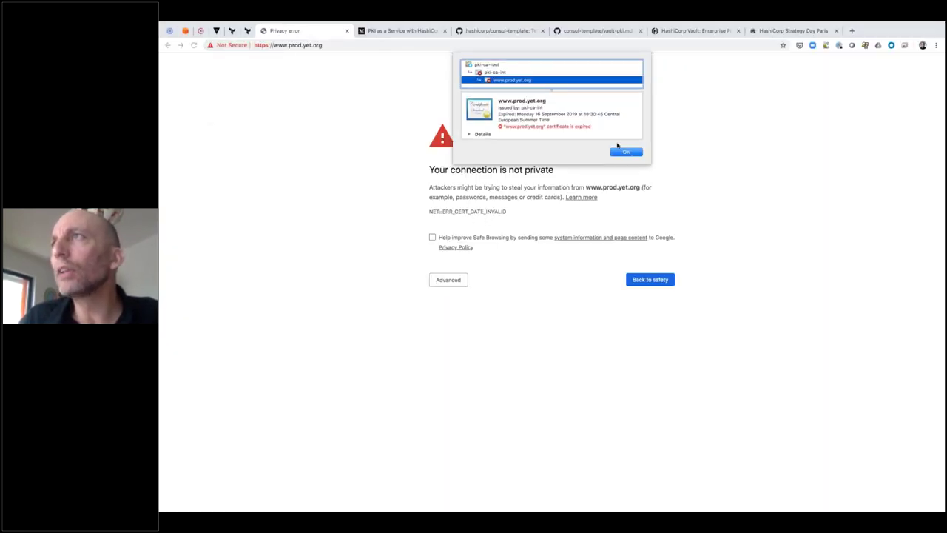
left_click(626, 152)
key("ctrl+Right")
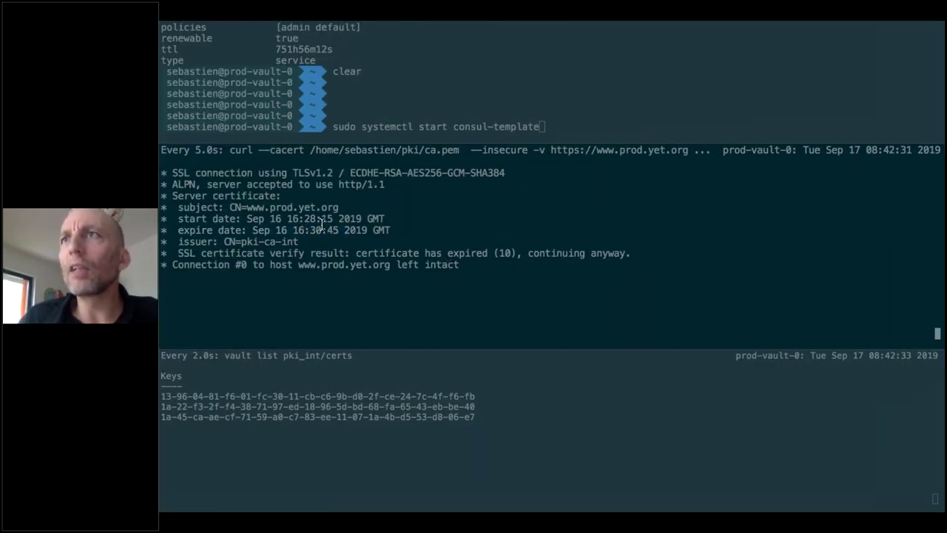
Run the staged 'sudo systemctl start consul-template' command
left_click(417, 79)
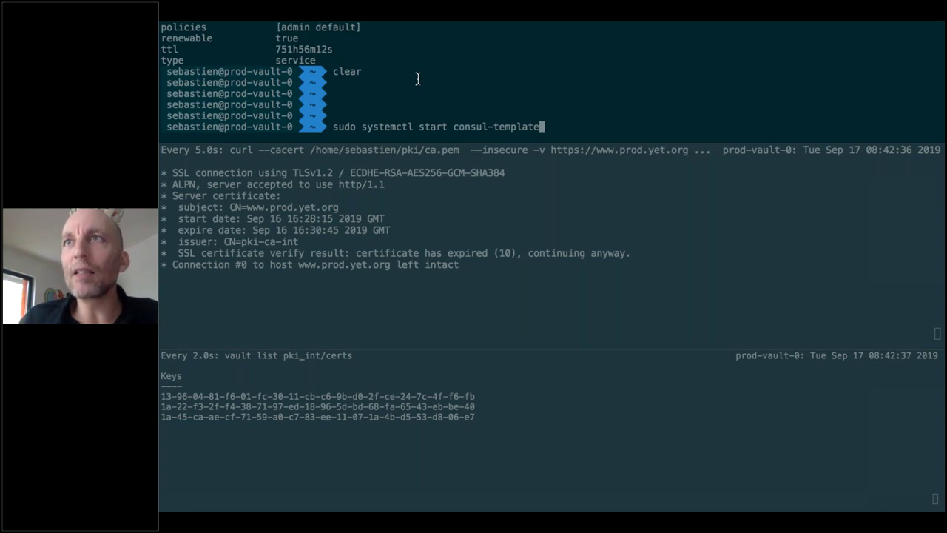
left_click(294, 323)
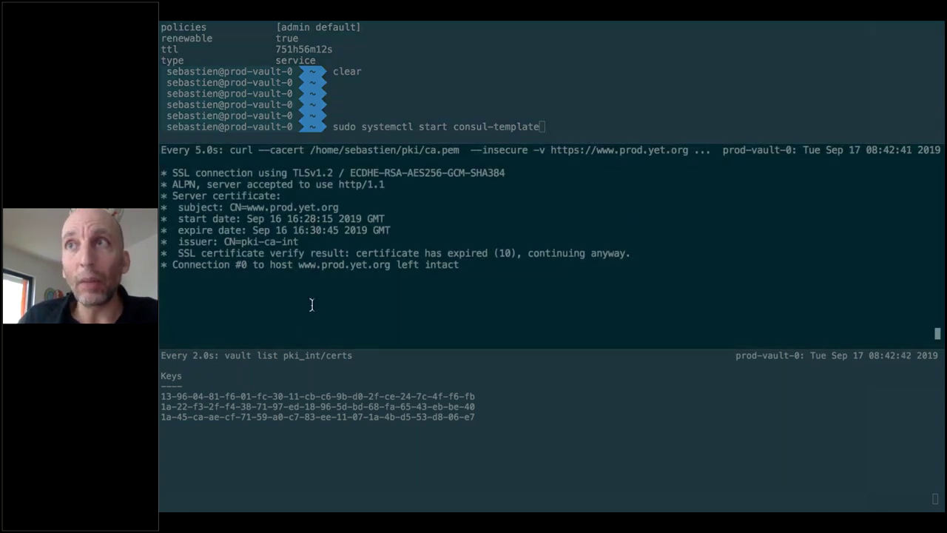
left_click(309, 385)
left_click(385, 296)
left_click(463, 122)
left_click(264, 465)
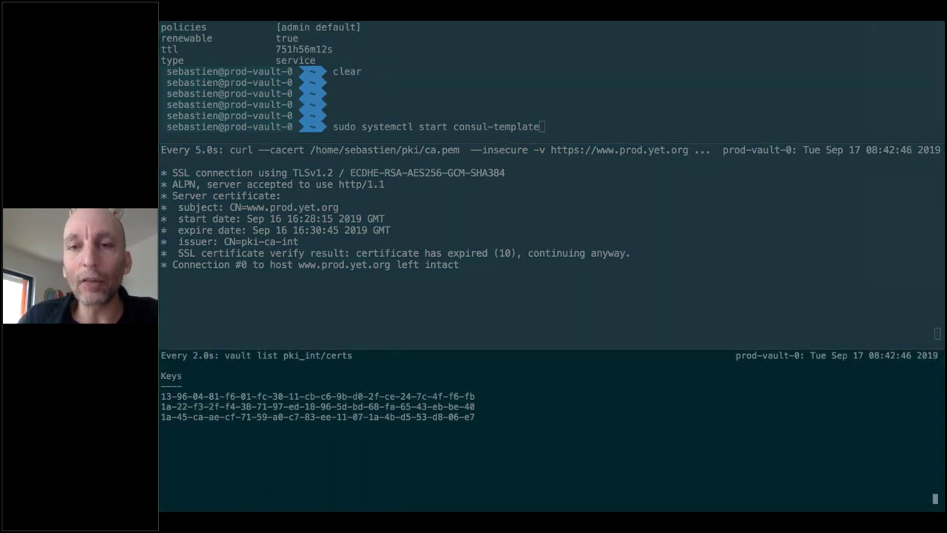
left_click(382, 104)
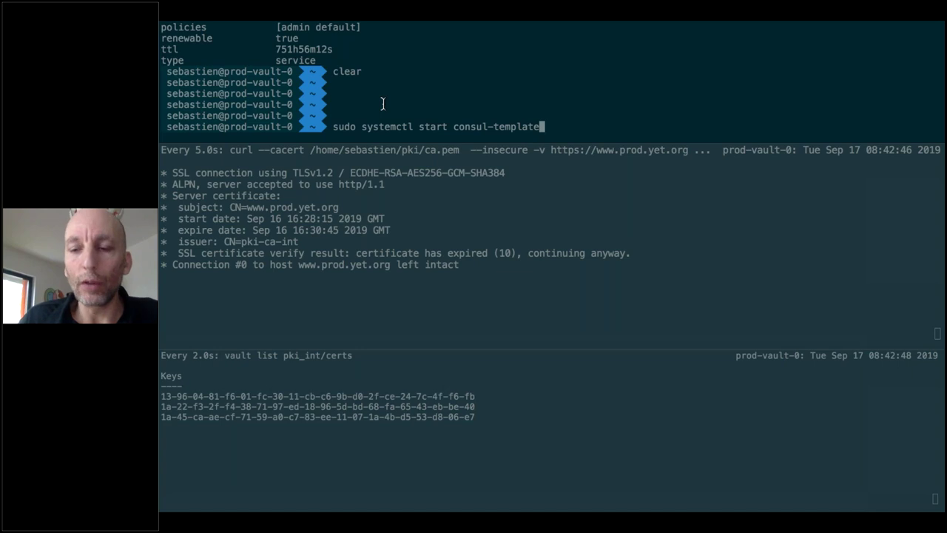
key("Return")
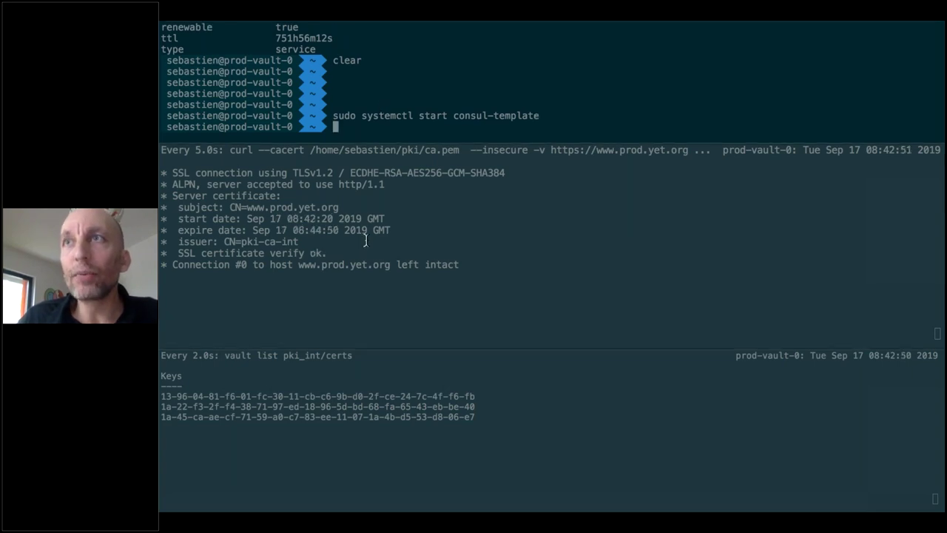
Highlight the watch pane's 'SSL certificate verify ok' line for the renewed certificate
left_click(322, 252)
left_click_drag(322, 252, 177, 253)
left_click(164, 431)
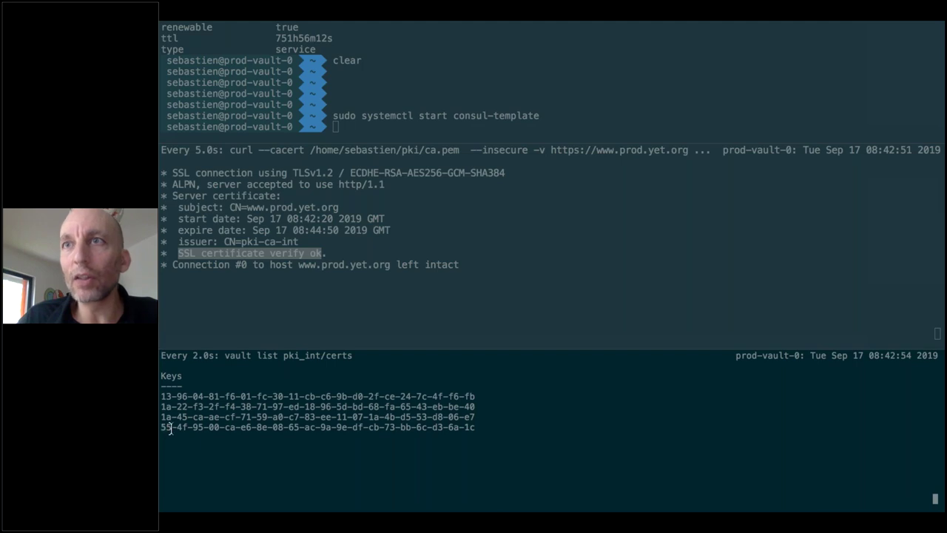
key("super+Tab")
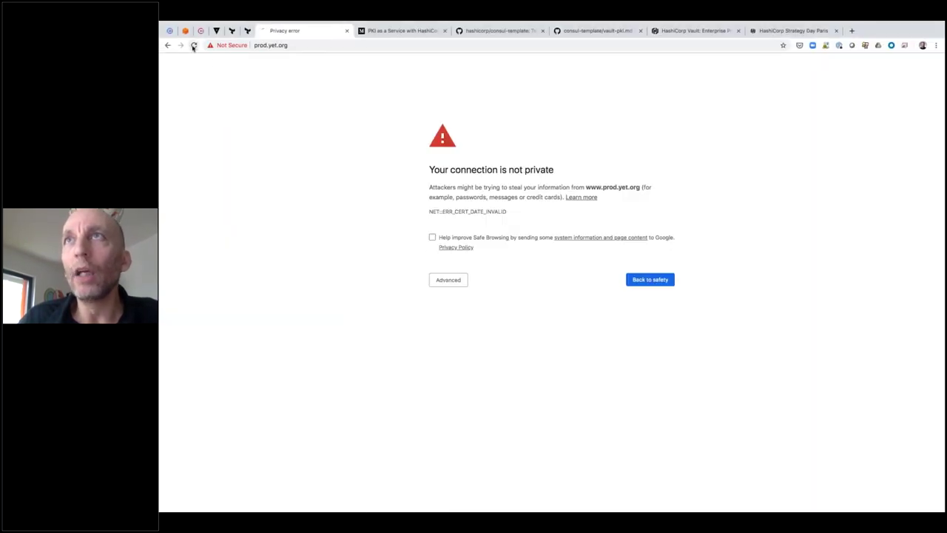
left_click(193, 45)
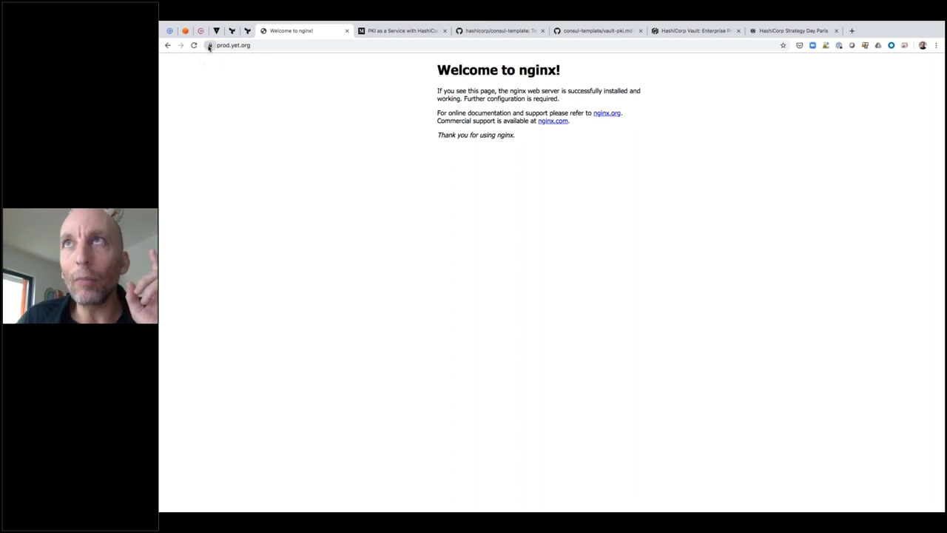
left_click(206, 46)
left_click(277, 118)
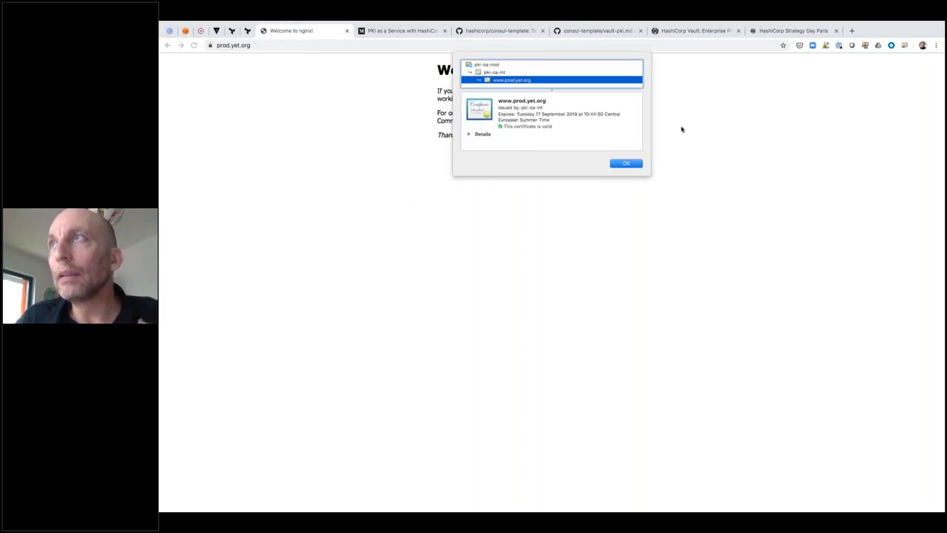
mouse_move(869, 25)
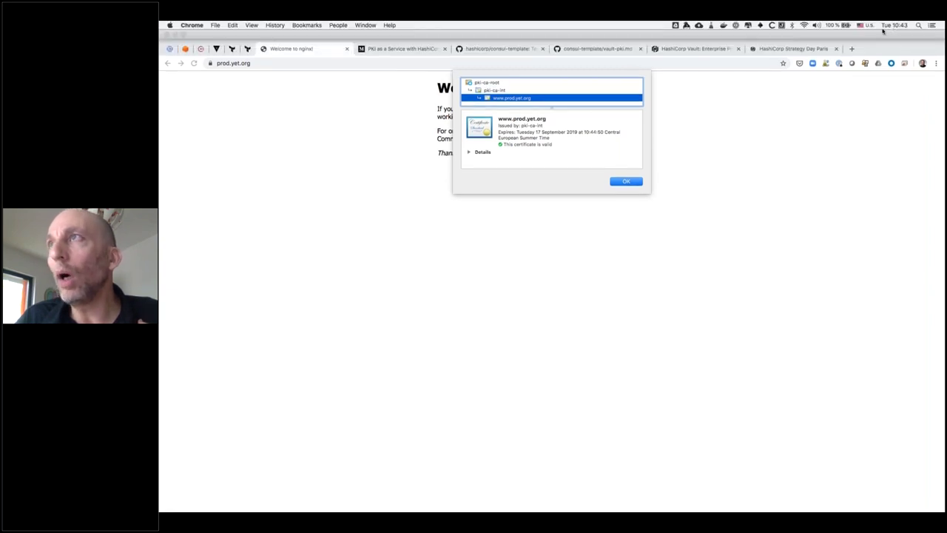
key("ctrl+Right")
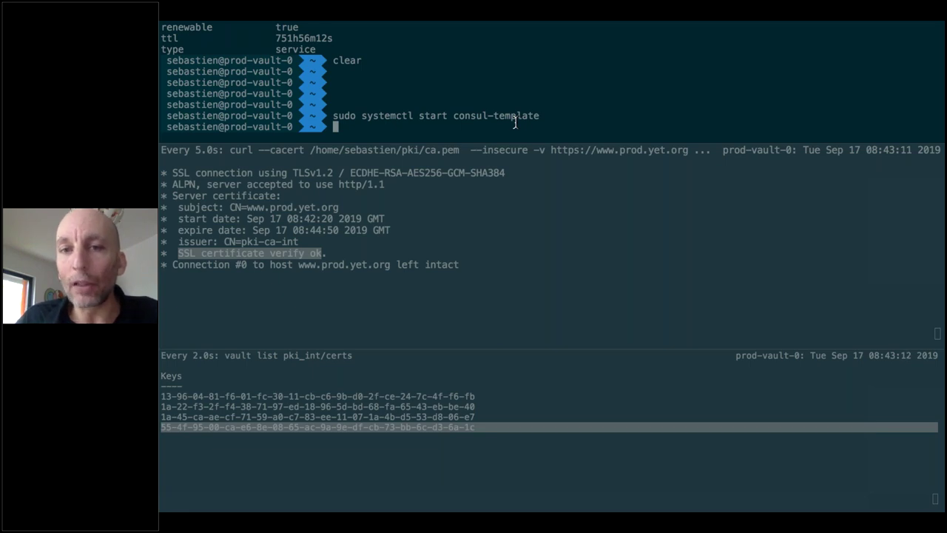
Watch the certificate renew to expire 08:45:27 GMT and select the newest issued key
left_click(458, 406)
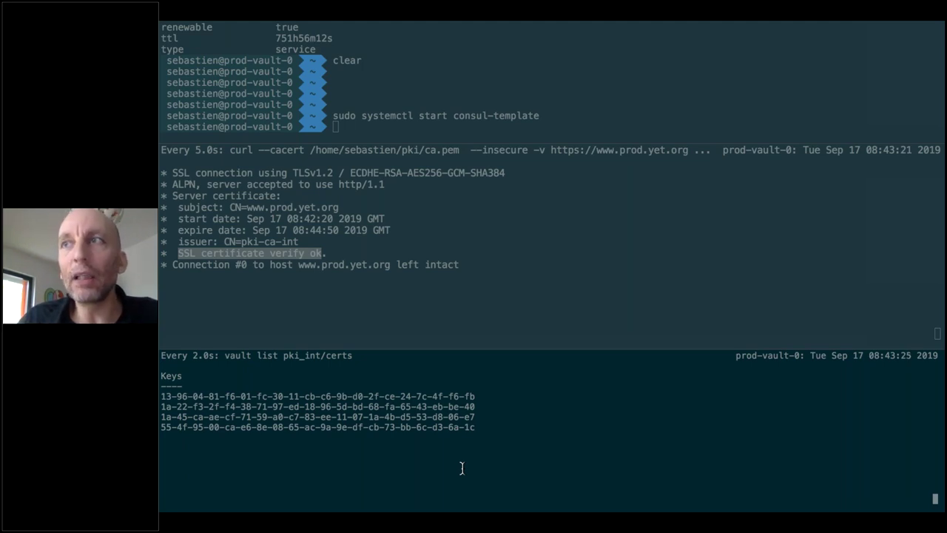
left_click(365, 179)
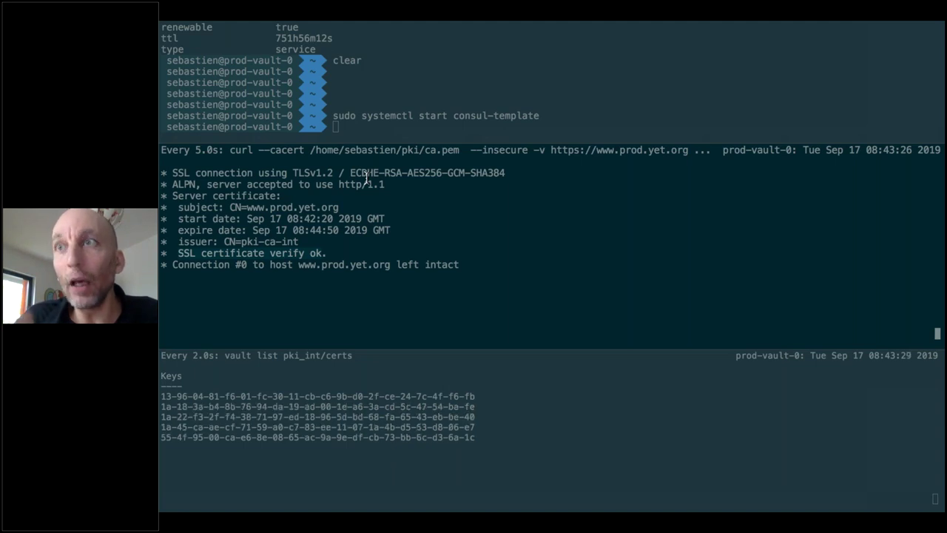
left_click(450, 441)
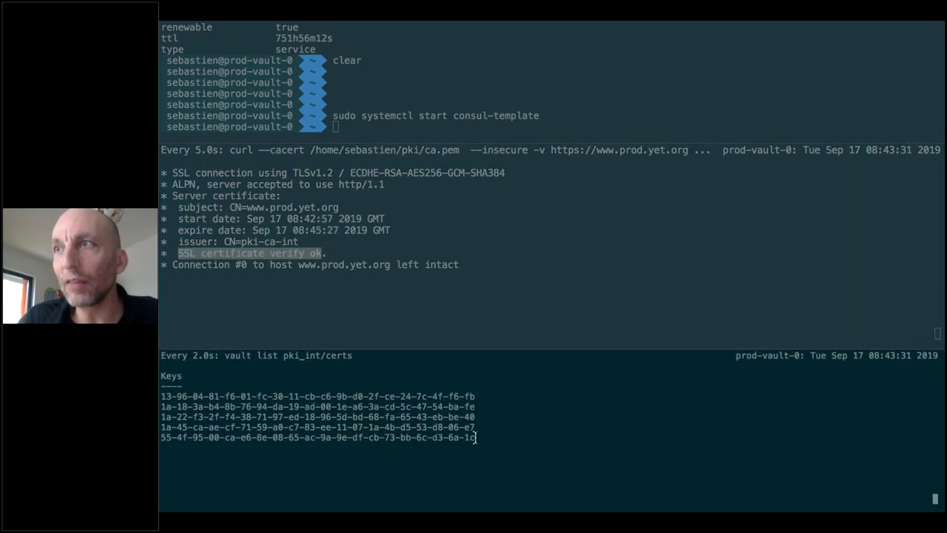
double_click(363, 437)
left_click(248, 292)
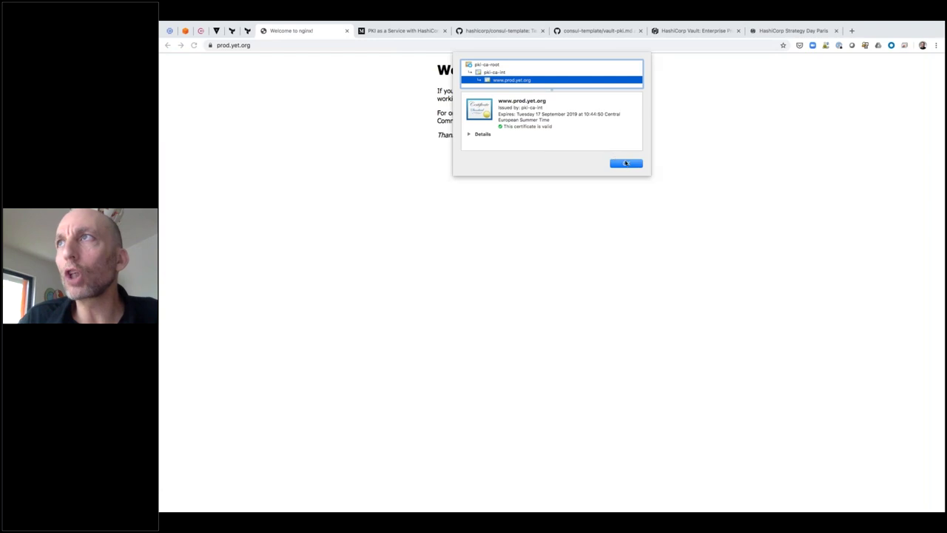
Open the pki-ca-int issued certificate for prod.yet.org and highlight its expiry time
left_click(626, 164)
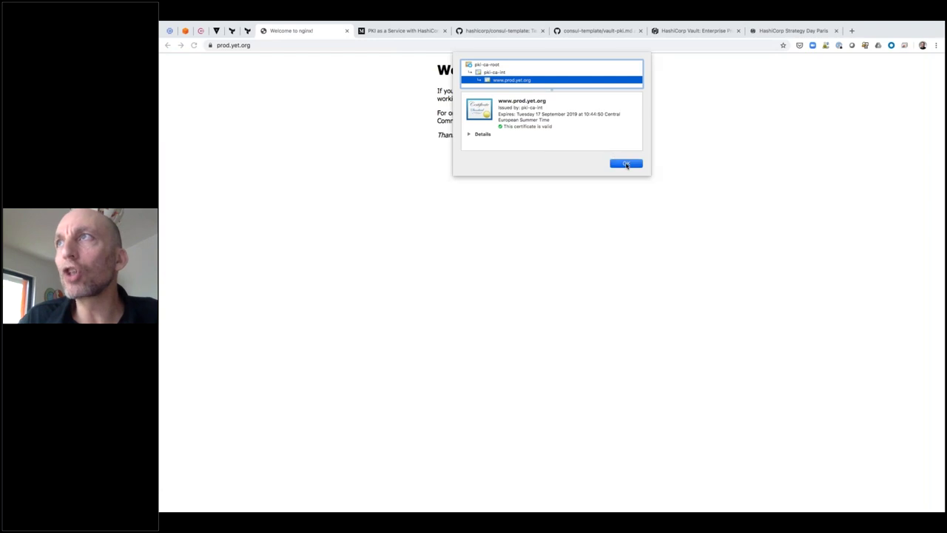
left_click(210, 45)
left_click(234, 117)
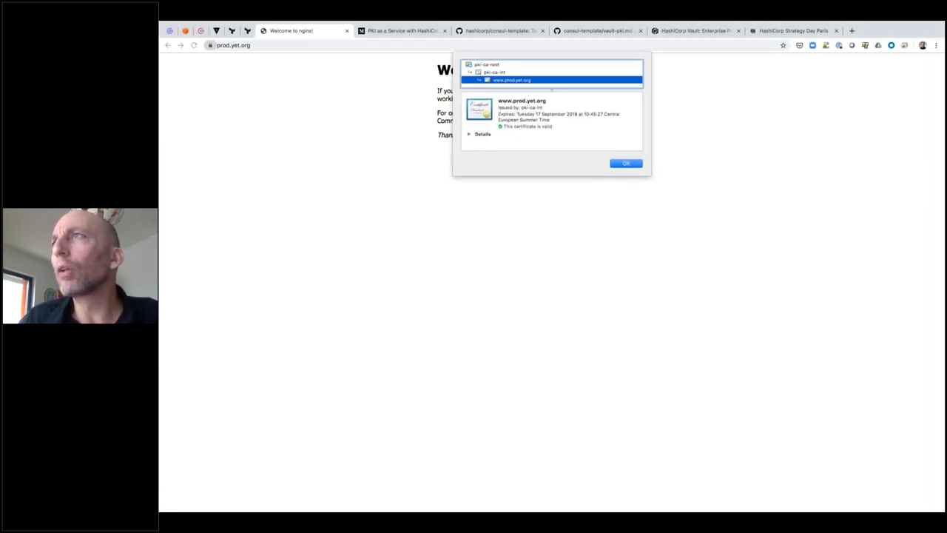
left_click_drag(582, 114, 624, 114)
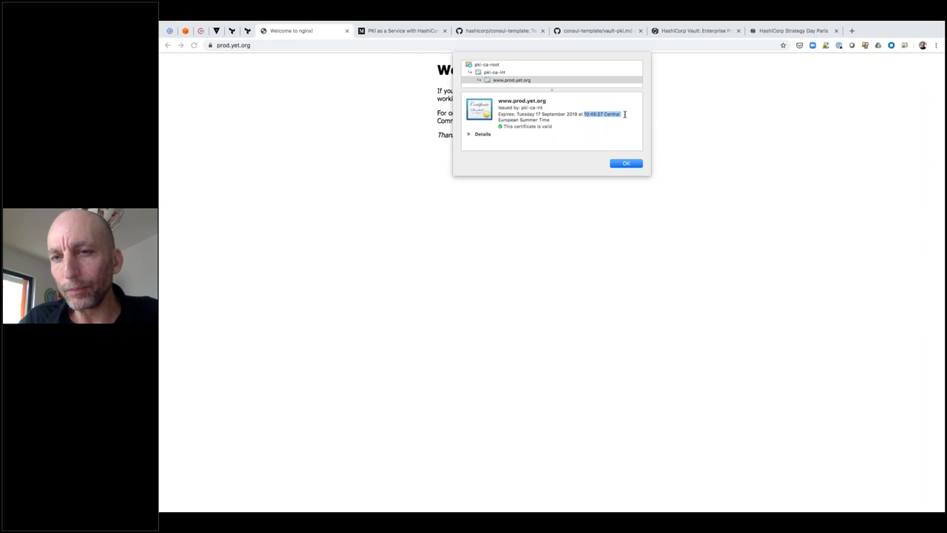
left_click(622, 162)
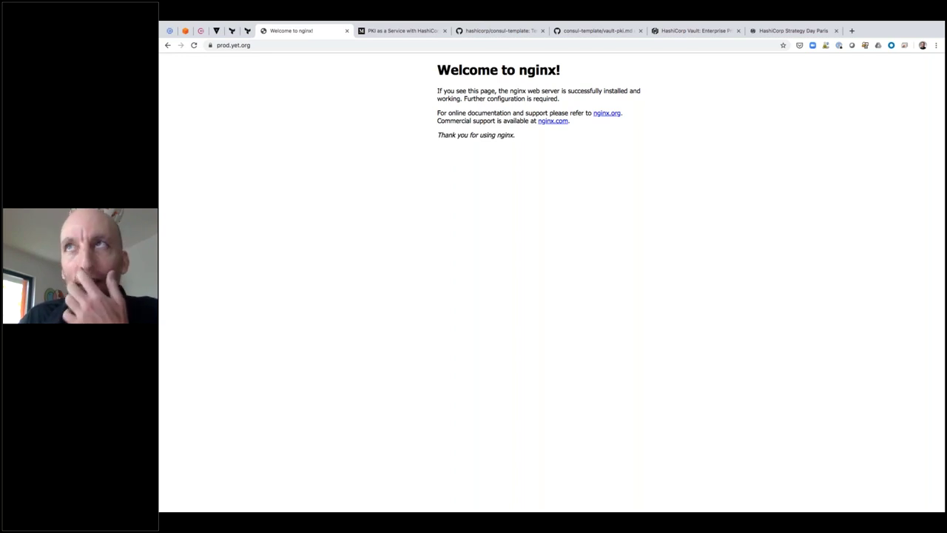
key("super+f")
key("ctrl+Tab")
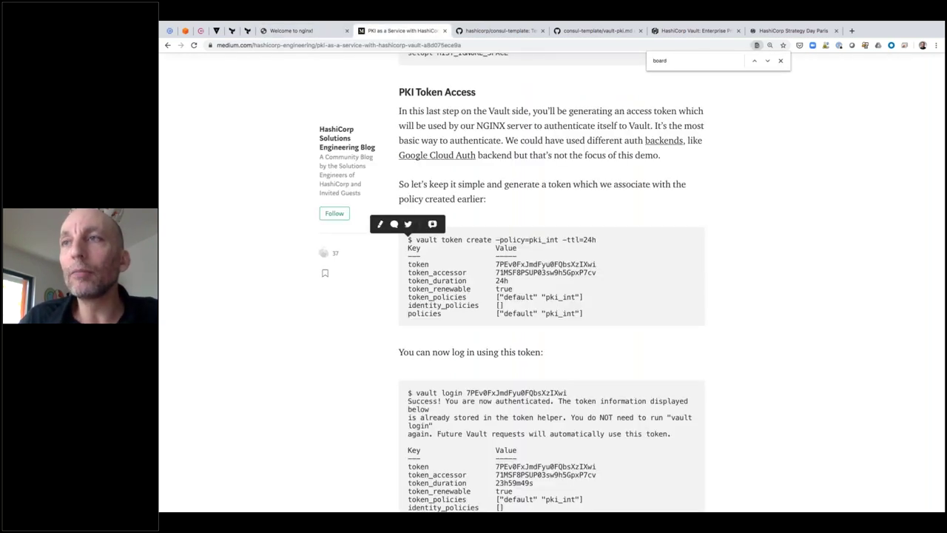
Scroll to the top and highlight the article title 'PKI as a Service with HashiCorp Vault'
scroll(551, 296, "up", 20)
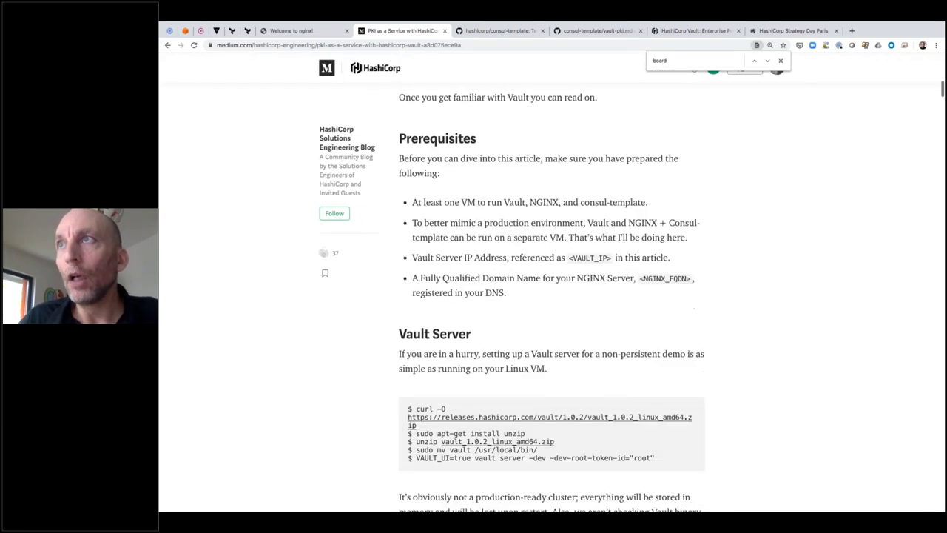
left_click_drag(403, 162, 709, 179)
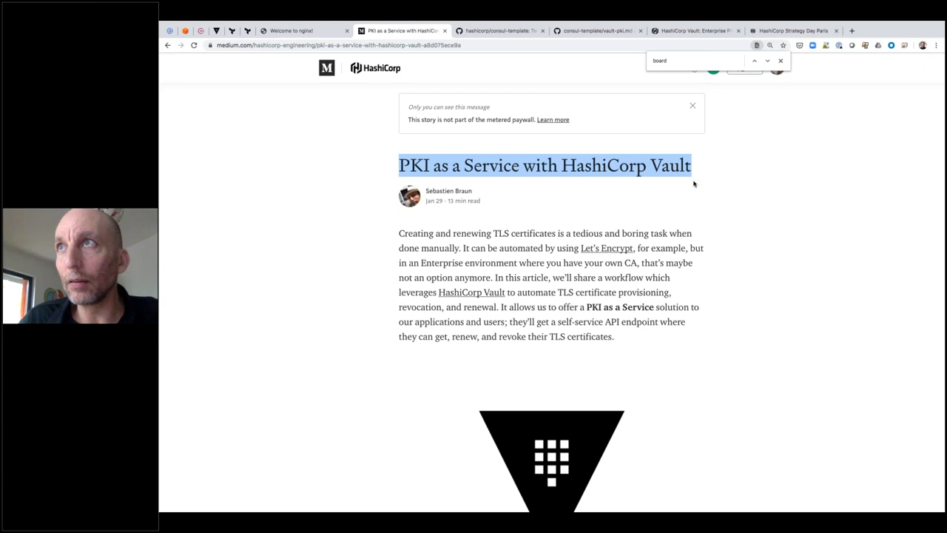
left_click(693, 184)
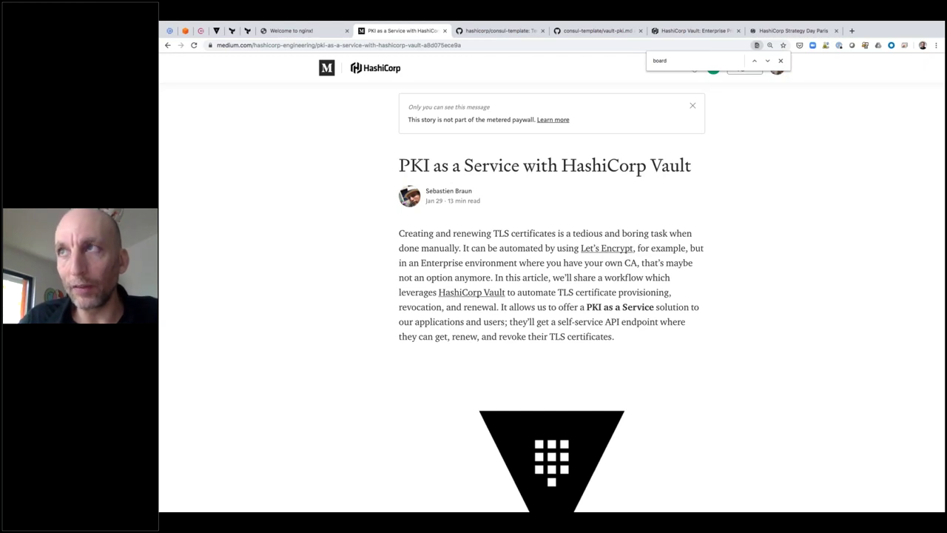
Zoom the article to 150%, scroll down to the pki_int Intermediate CA section, then return to the terminal
scroll(551, 296, "down", 6)
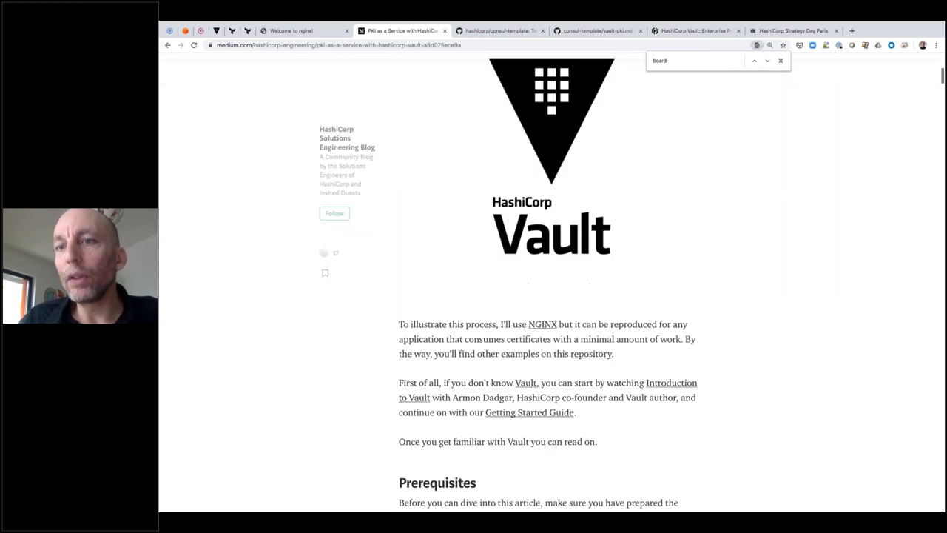
key("ctrl+plus")
key("ctrl+plus")
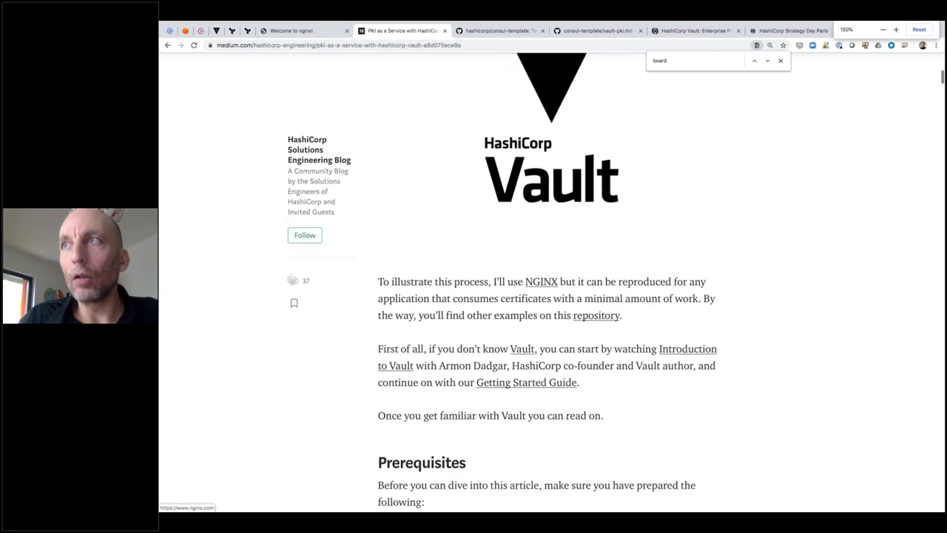
scroll(551, 296, "down", 8)
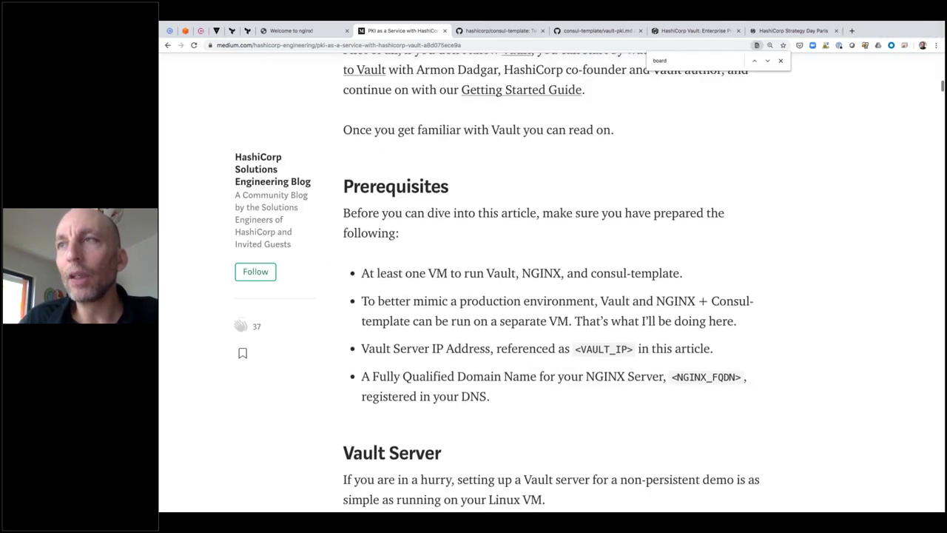
scroll(551, 296, "down", 10)
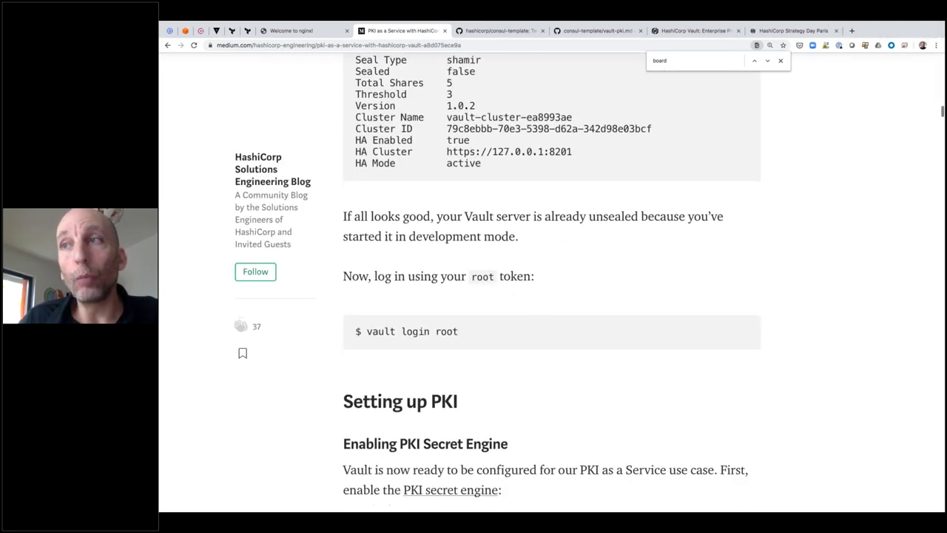
scroll(551, 295, "down", 4)
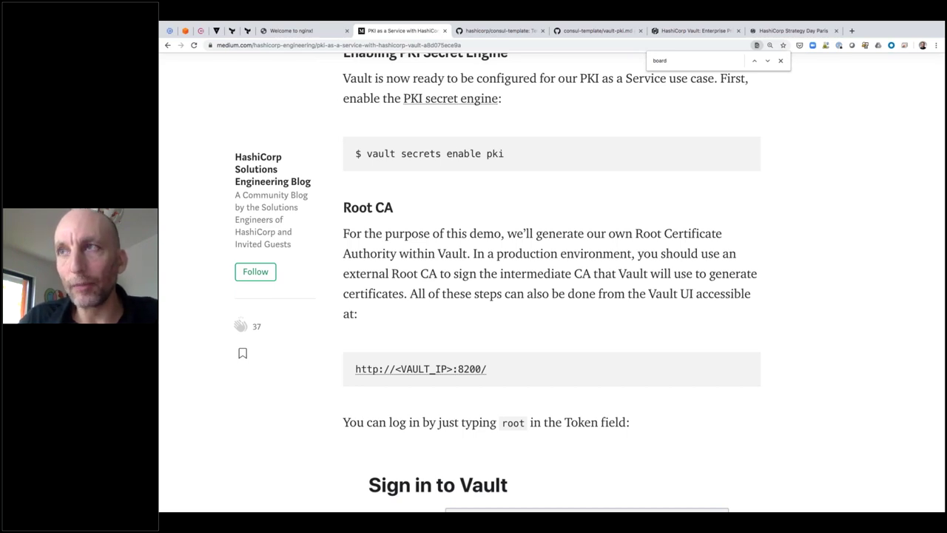
scroll(551, 296, "down", 10)
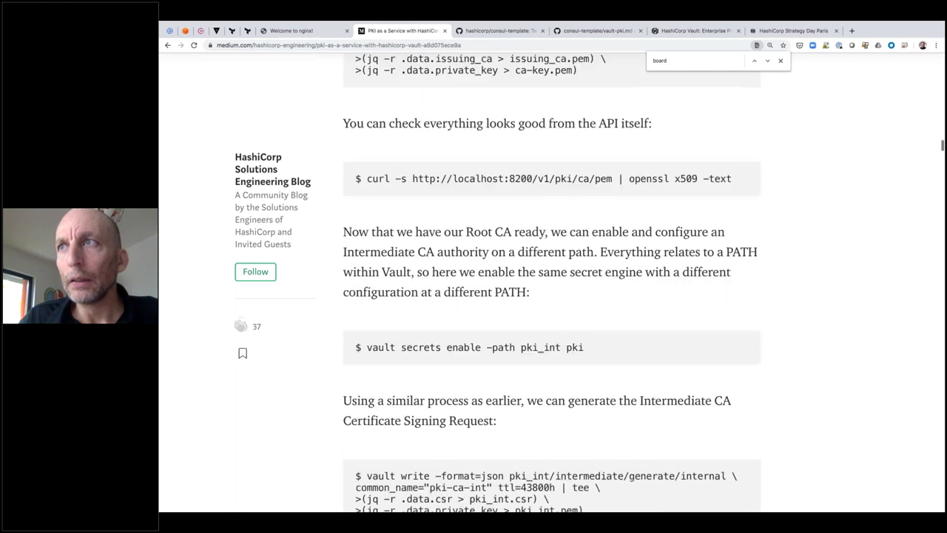
scroll(551, 296, "down", 1)
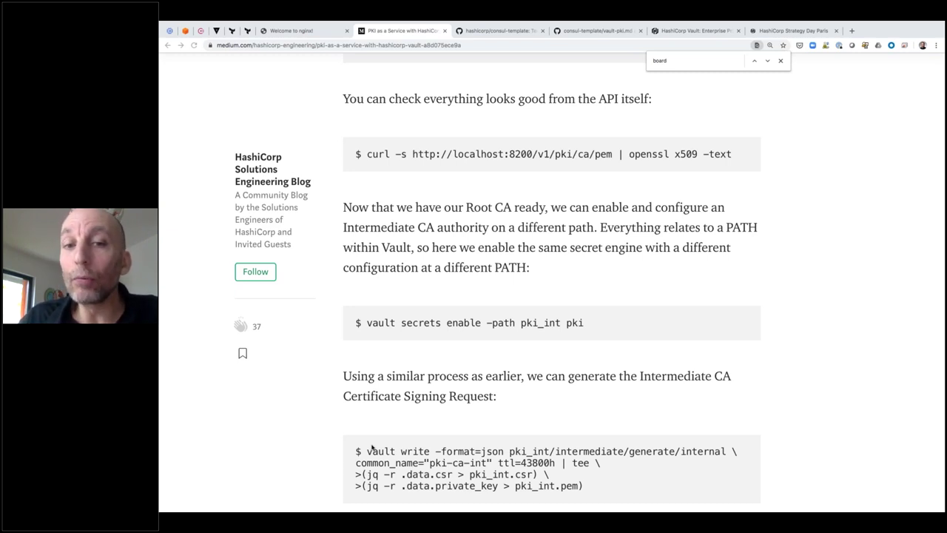
key("ctrl+Right")
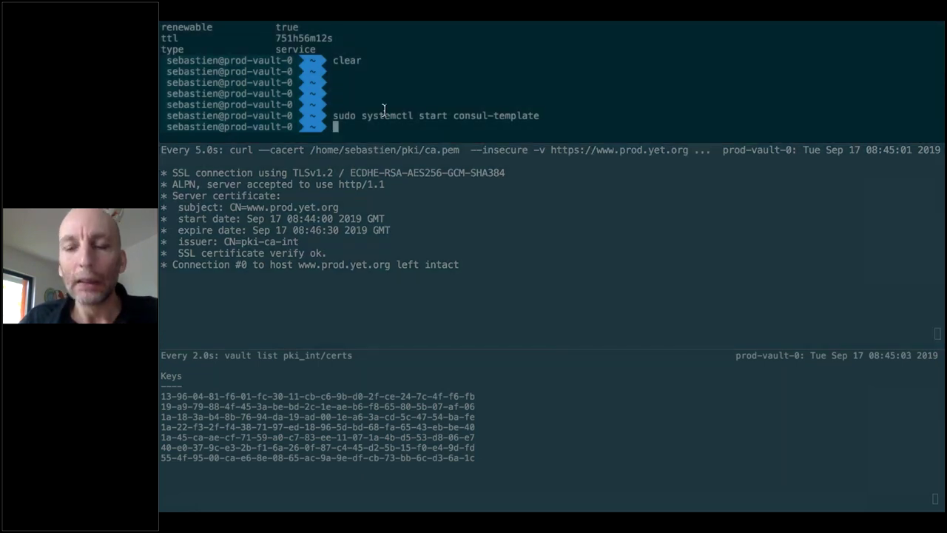
Enlarge the top tmux pane and stop the repeating certificate check in the lower pane
left_click(380, 111)
left_click_drag(377, 144, 360, 292)
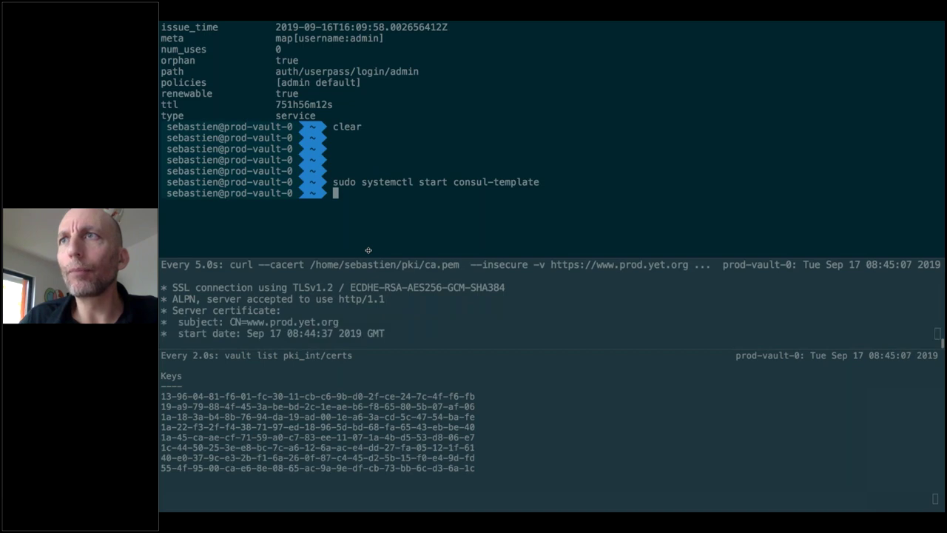
left_click(352, 341)
key("ctrl+c")
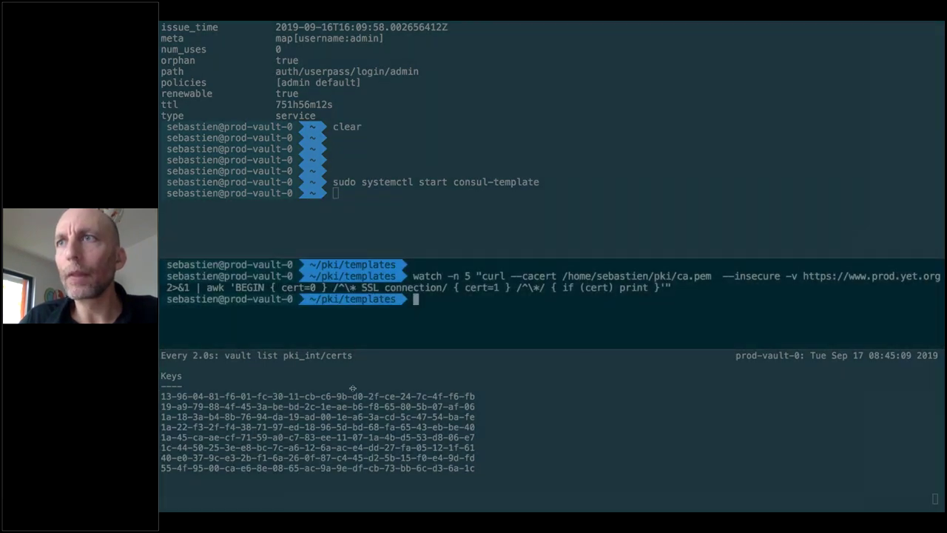
left_click_drag(355, 348, 353, 387)
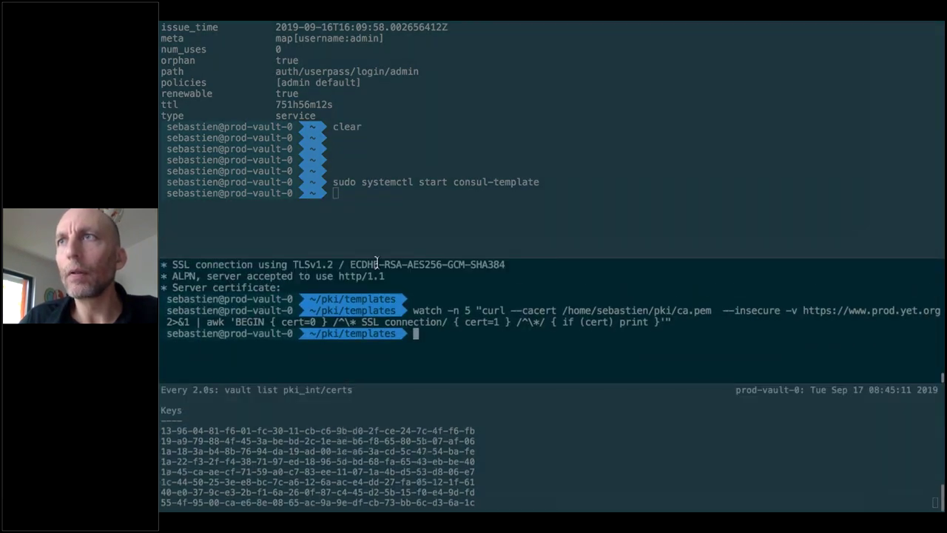
left_click(378, 156)
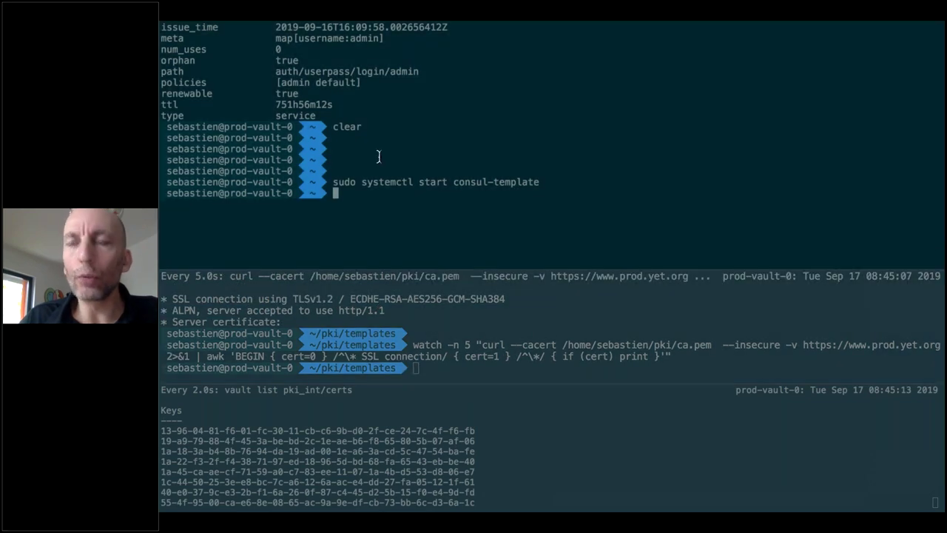
Change into pki/templates and open pki-demo.hcl in vi
type("cd pki")
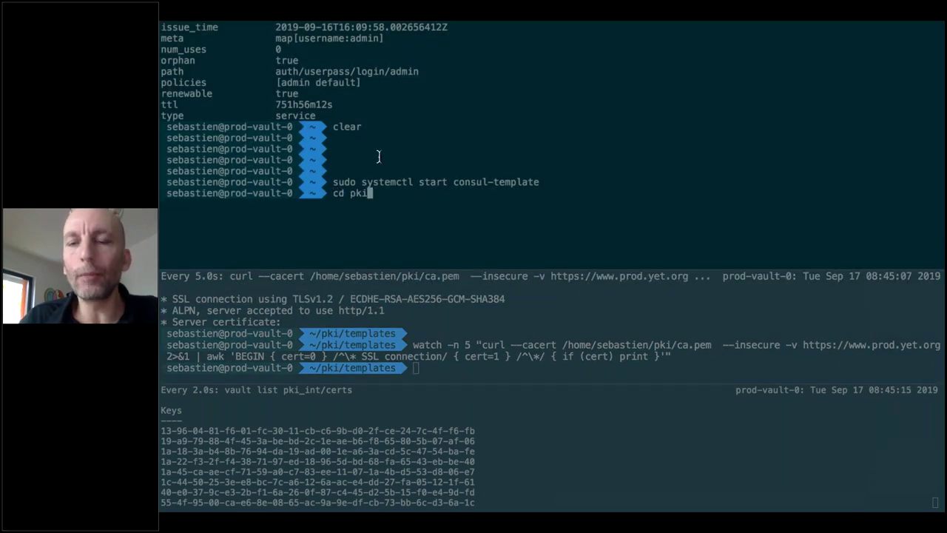
type("/templates/")
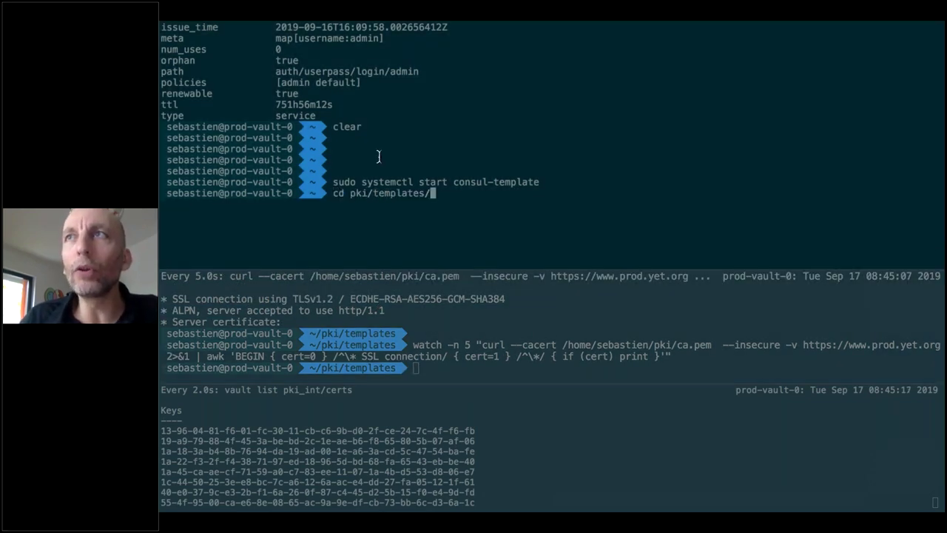
key("Return")
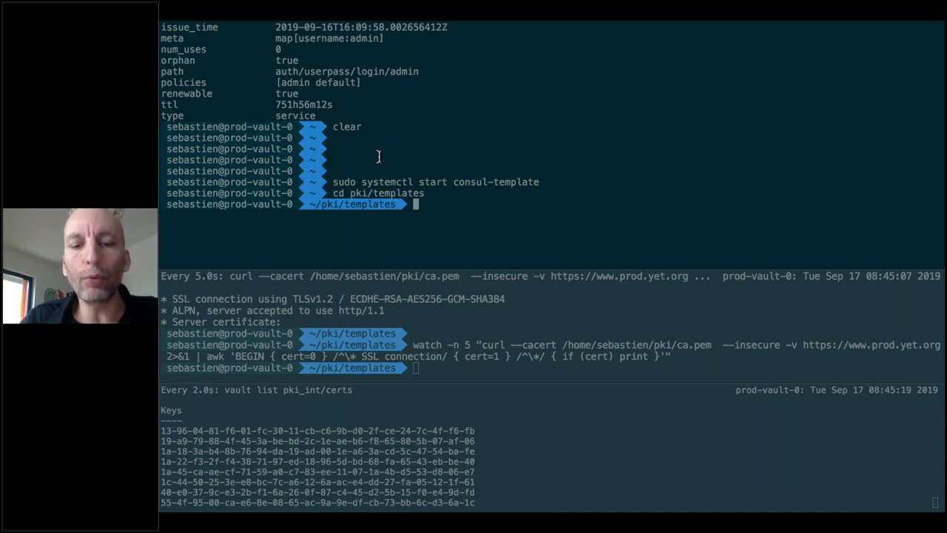
type("vi pki-demo.hcl")
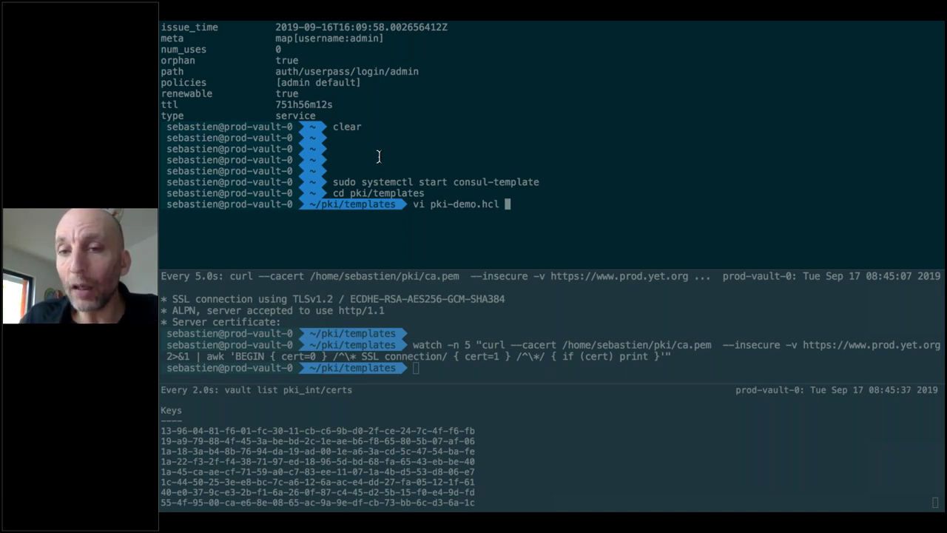
key("Return")
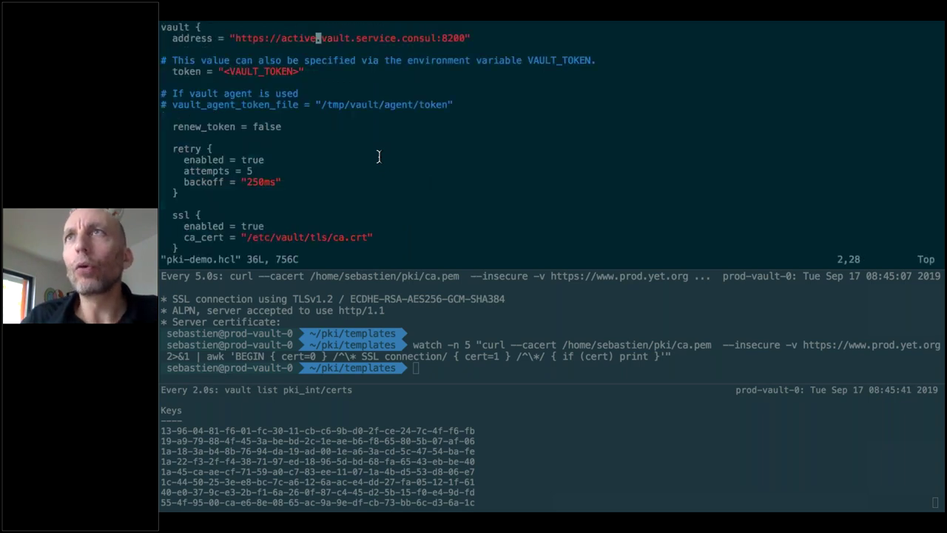
Highlight the Vault address active.vault.service.consul:8200, then quit vi without saving using :q!
key("k")
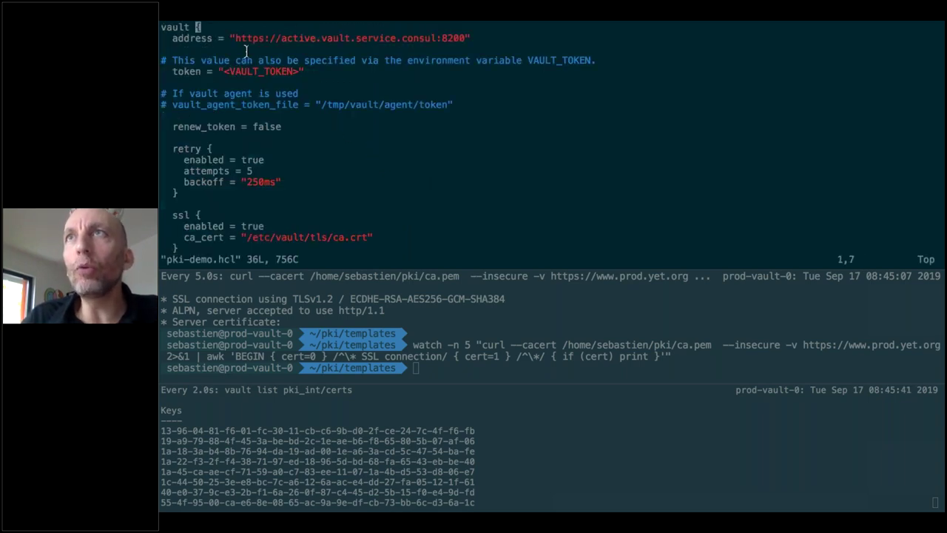
left_click_drag(233, 37, 463, 37)
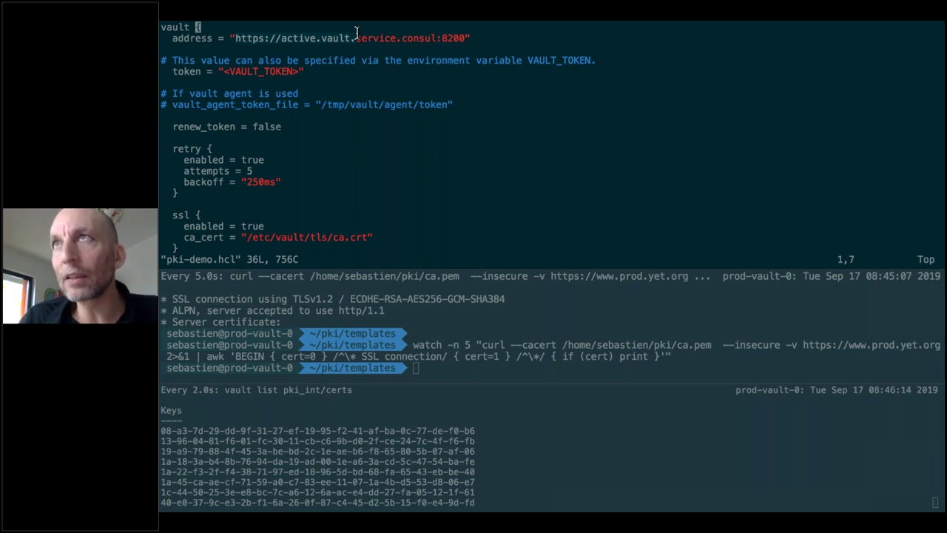
key("ctrl+c")
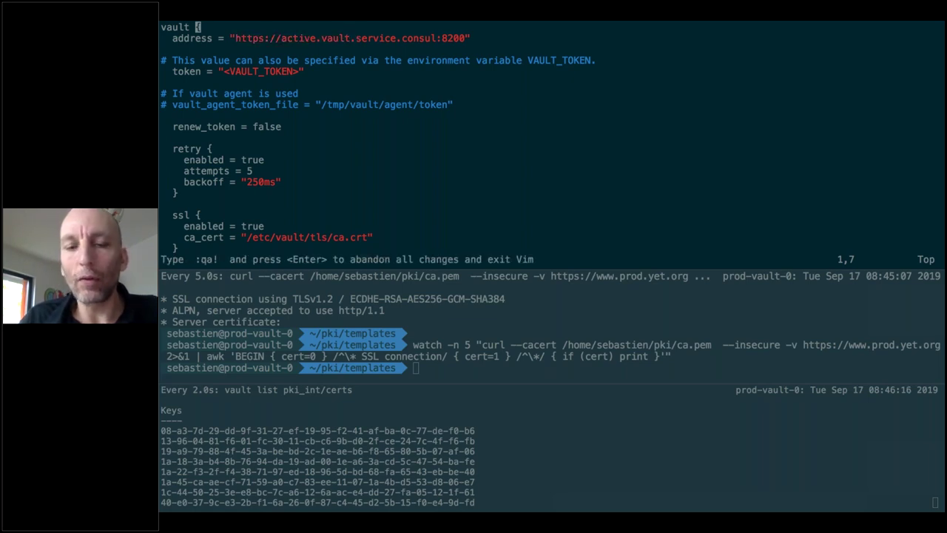
type(":q!")
key("Return")
Rerun the dig lookup for active.vault.service.consul from history, then run vault status
key("ctrl+r")
type("d")
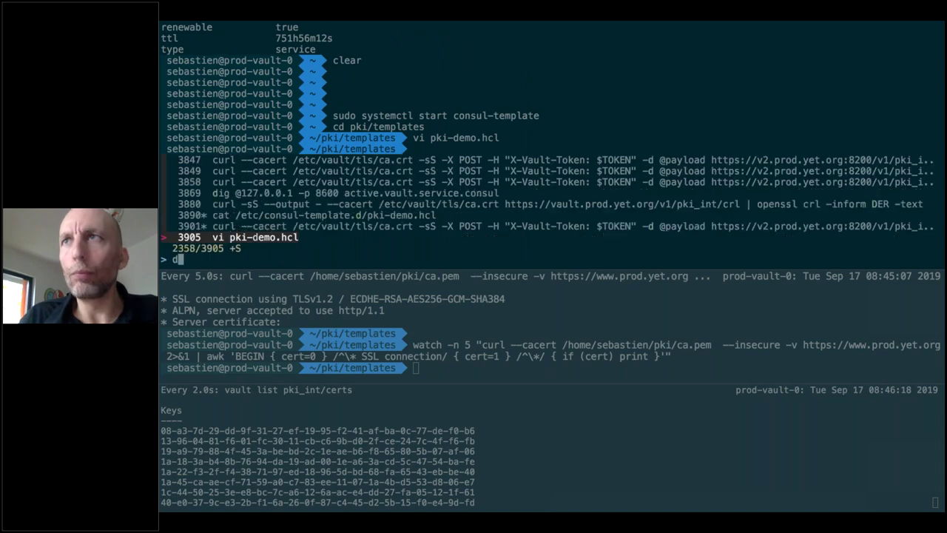
type("ig")
key("Return")
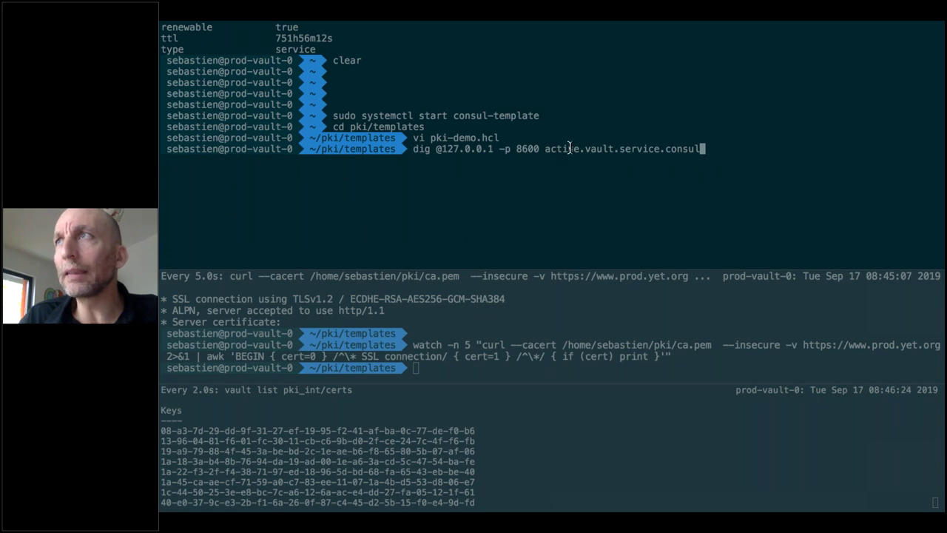
key("Return")
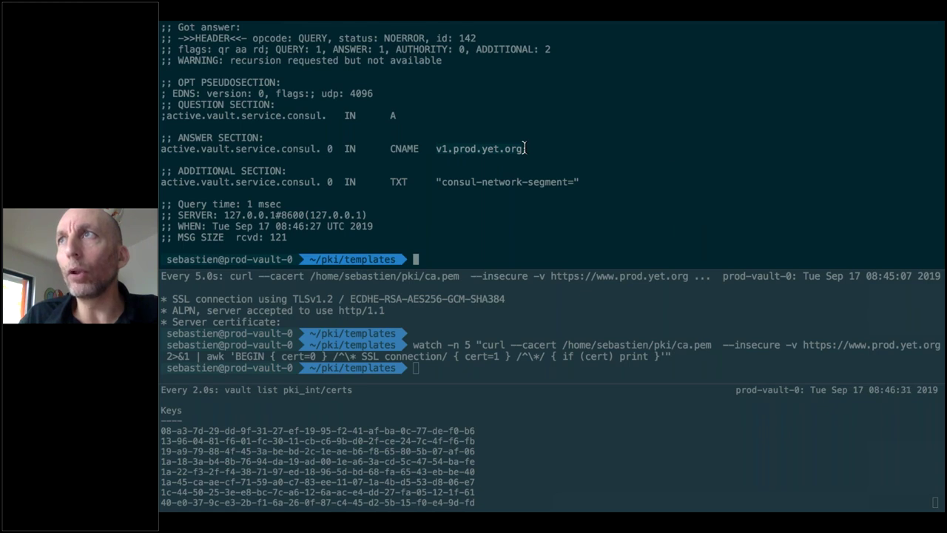
type("vault status")
key("Return")
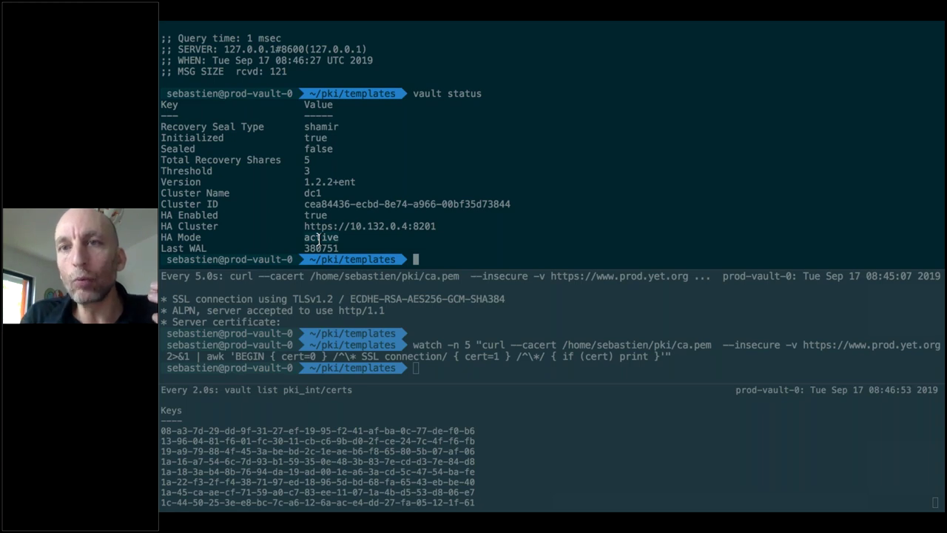
Reopen pki-demo.hcl in vi from the shell history
key("Up")
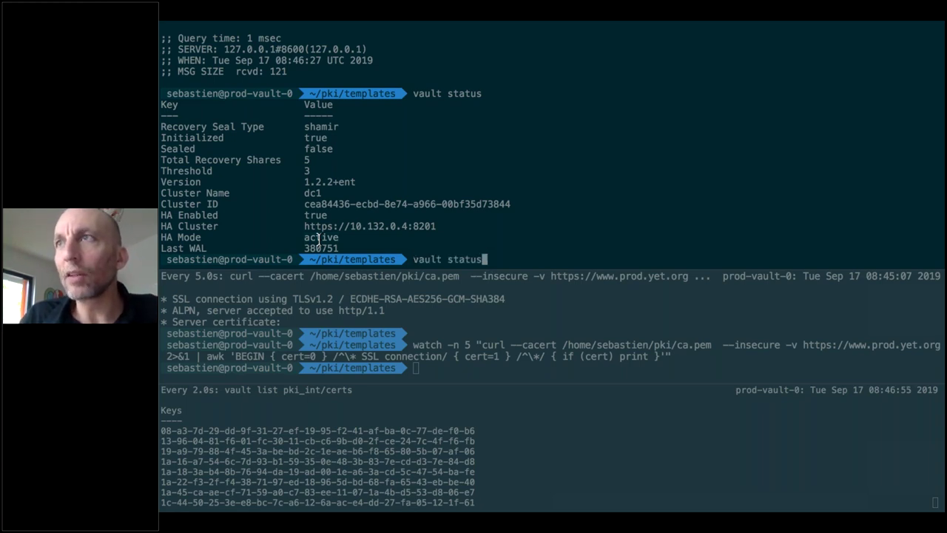
key("Up")
key("Up")
key("Return")
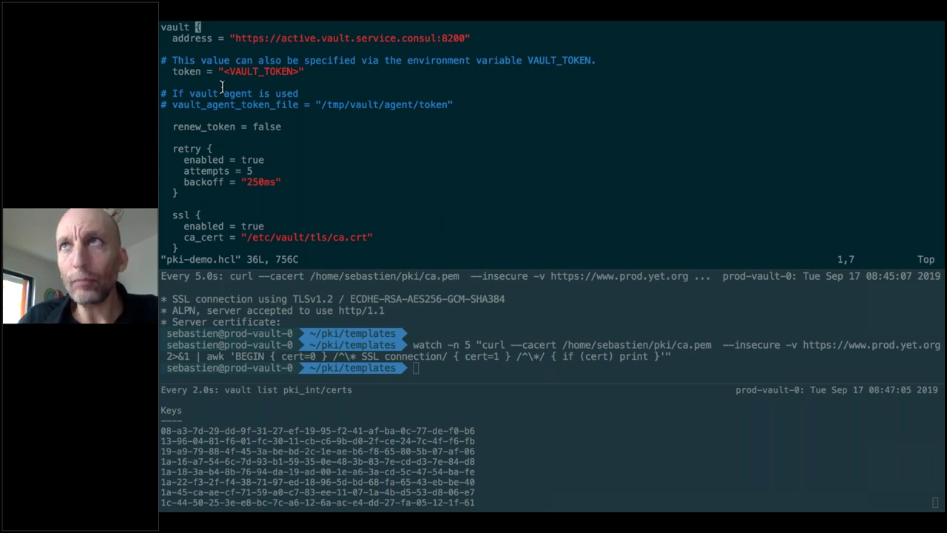
Highlight the <VAULT_TOKEN> placeholder in pki-demo.hcl, then switch to the Keynote Vault Overview slide
left_click_drag(224, 70, 296, 69)
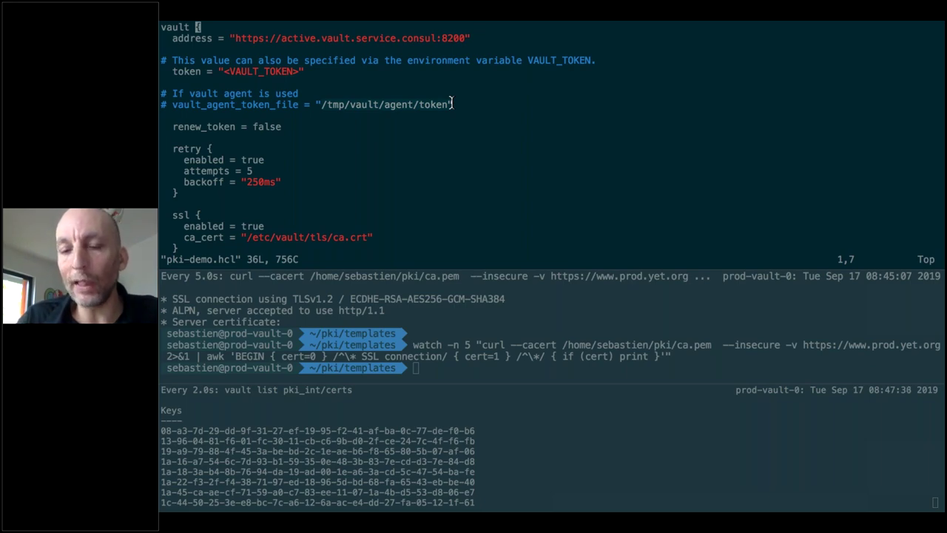
key("ctrl+Left")
key("ctrl+Left")
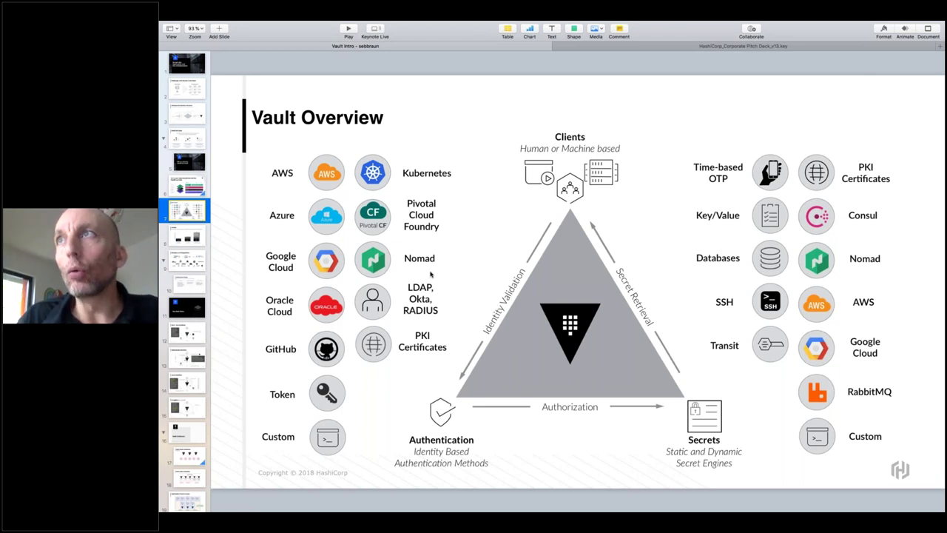
Switch from the Vault Overview slide back to the terminal desktop
key("ctrl+Right")
key("ctrl+Right")
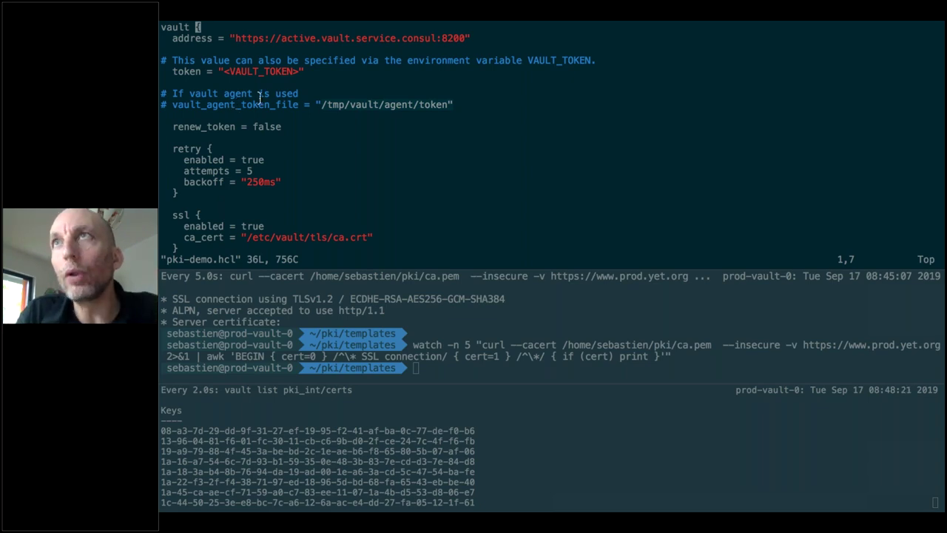
Highlight the Vault address and <VAULT_TOKEN> lines, then move down to the template blocks
left_click_drag(234, 37, 354, 37)
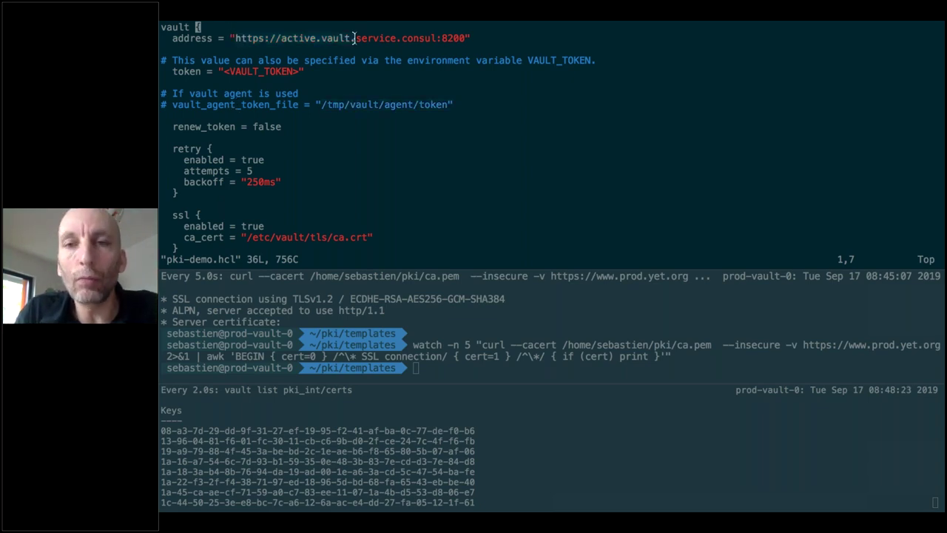
left_click_drag(222, 71, 304, 71)
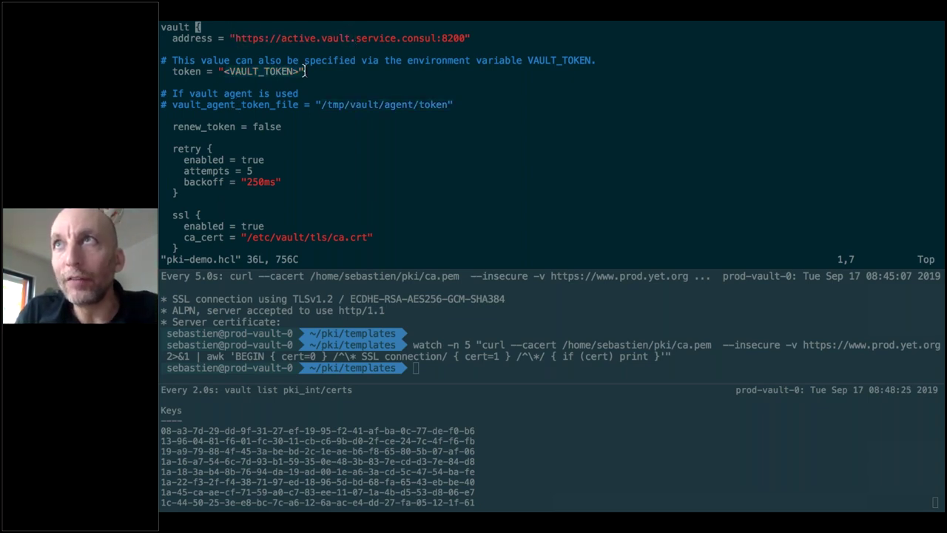
left_click(297, 236)
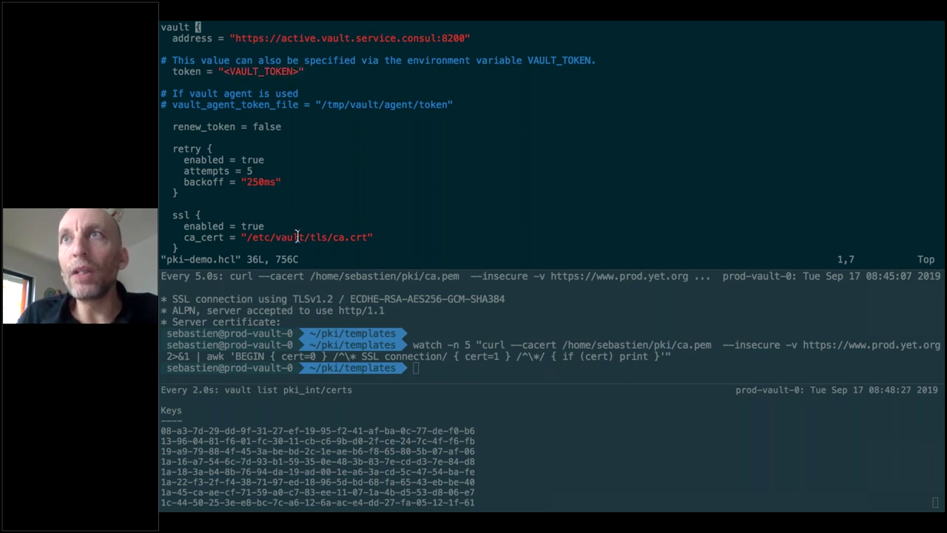
key("j")
key("j")
key("j")
key("j")
key("j")
key("j")
key("j")
key("j")
key("j")
key("j")
key("j")
key("j")
key("j")
key("j")
key("j")
key("j")
key("j")
key("j")
key("j")
key("j")
key("j")
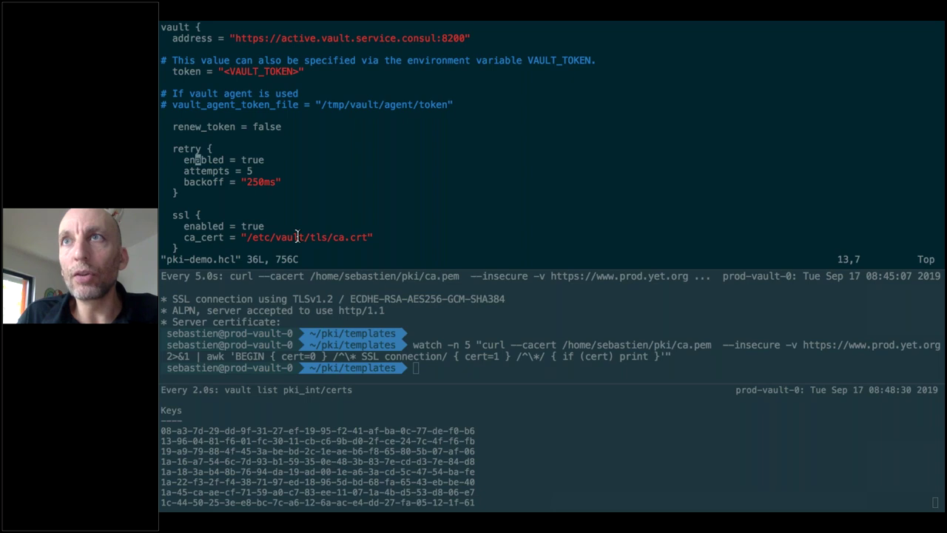
key("j")
key("j")
key("j")
key("j")
key("j")
key("j")
key("j")
key("j")
key("j")
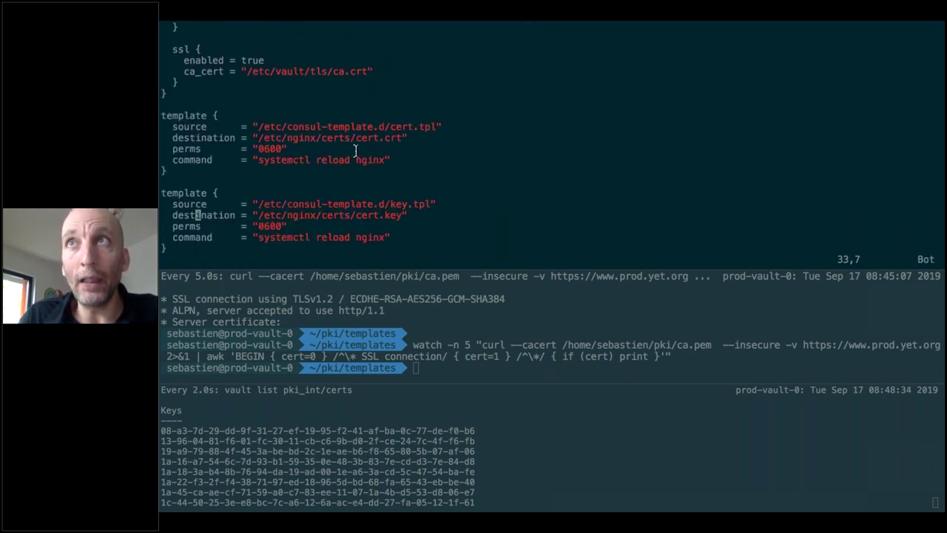
Highlight the cert.crt and cert.key destinations, the nginx reload command and the key.tpl source
left_click_drag(259, 138, 399, 137)
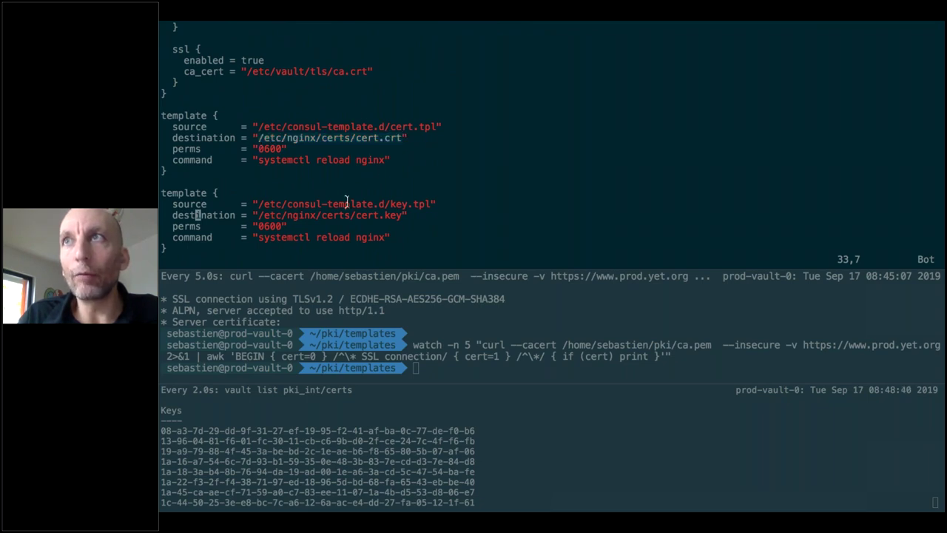
left_click_drag(258, 215, 403, 216)
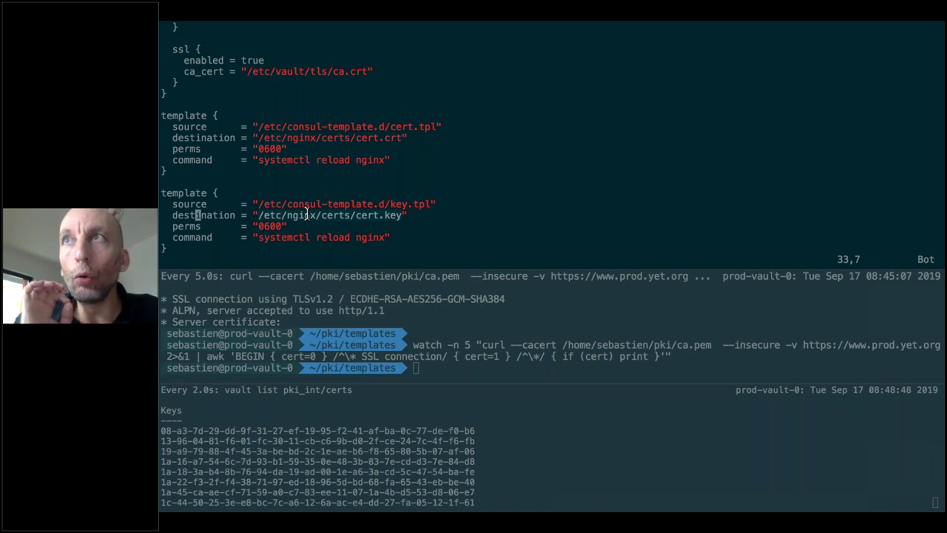
left_click_drag(258, 160, 388, 159)
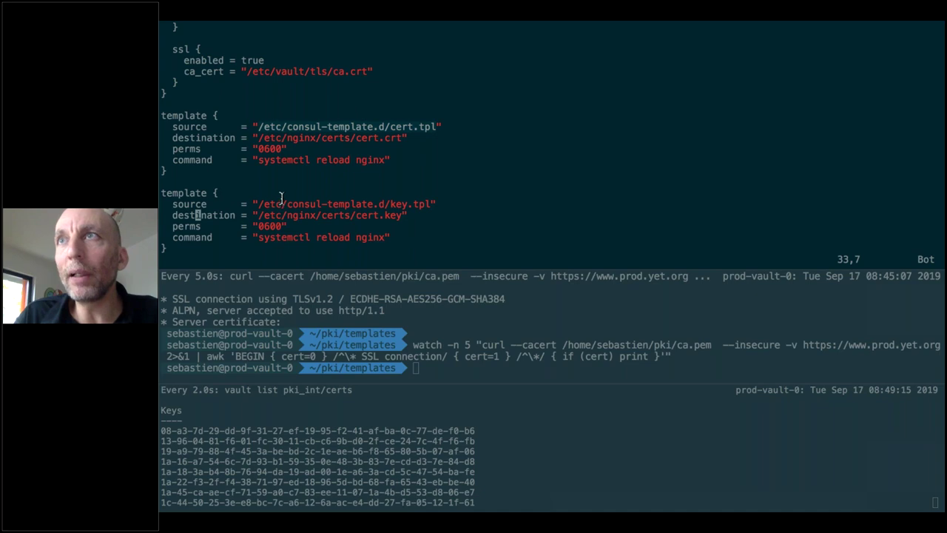
left_click_drag(255, 205, 433, 205)
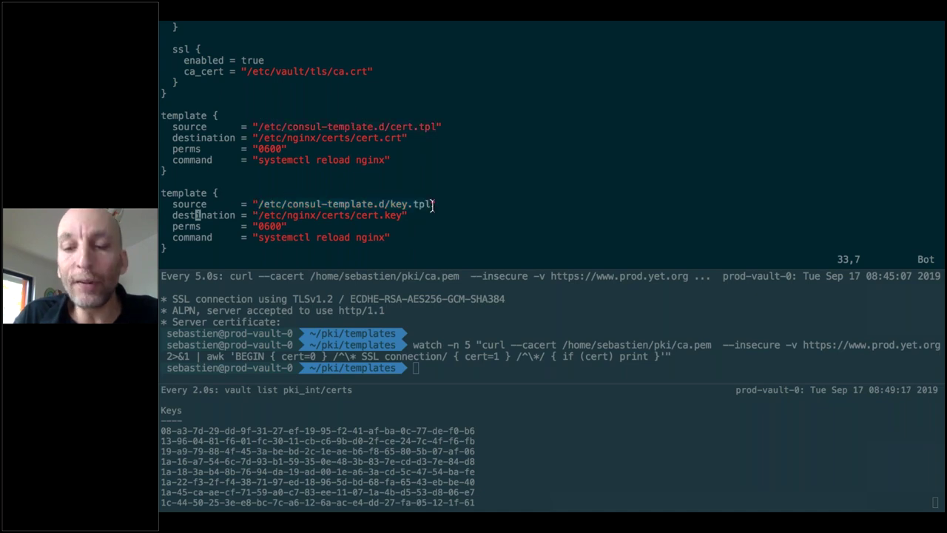
Quit pki-demo.hcl, list the templates folder files, and type vi cert.tpl
type(":q")
key("Return")
type("ls")
key("Return")
type("vi cert.tpl")
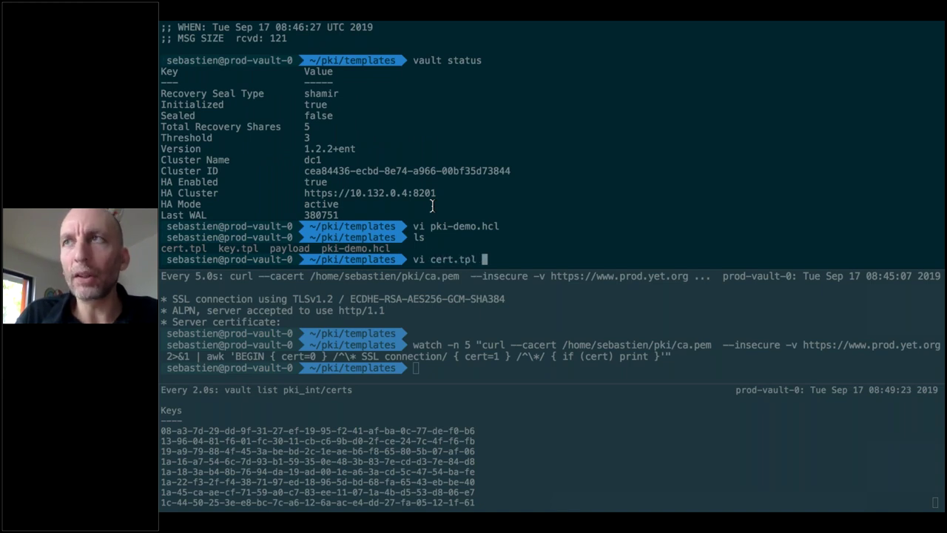
key("Return")
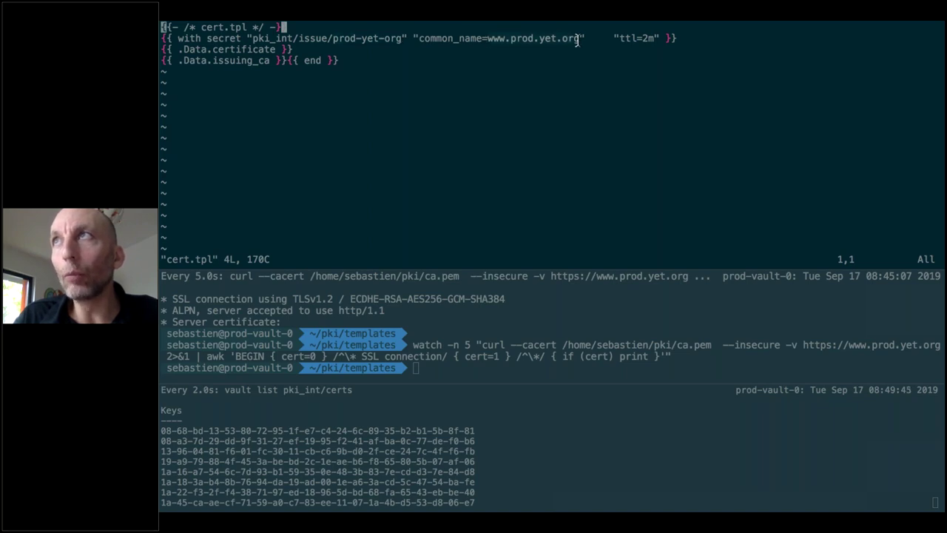
double_click(636, 38)
left_click_drag(423, 382, 433, 310)
left_click(398, 377)
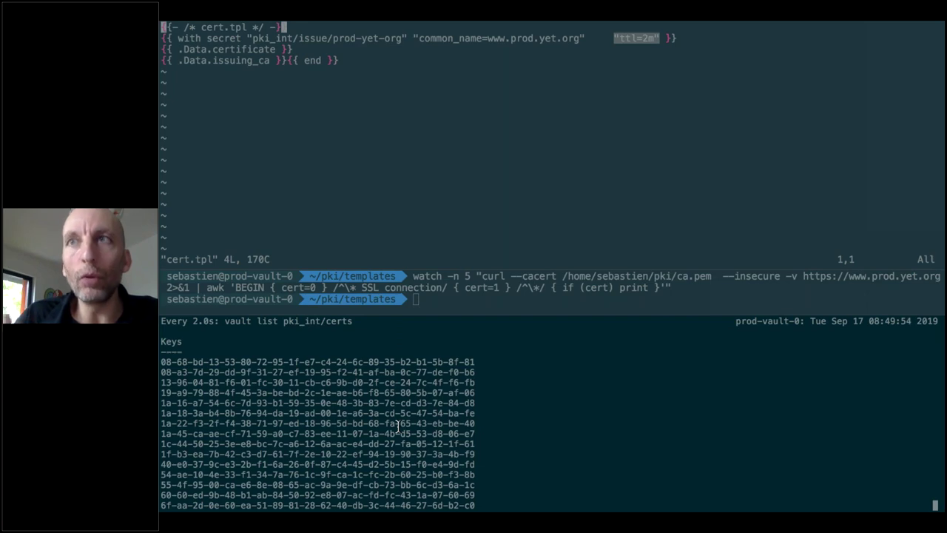
View the prod.yet.org tab's valid certificate issued by pki-ca-int in Chrome, then return to the terminal
key("super+Tab")
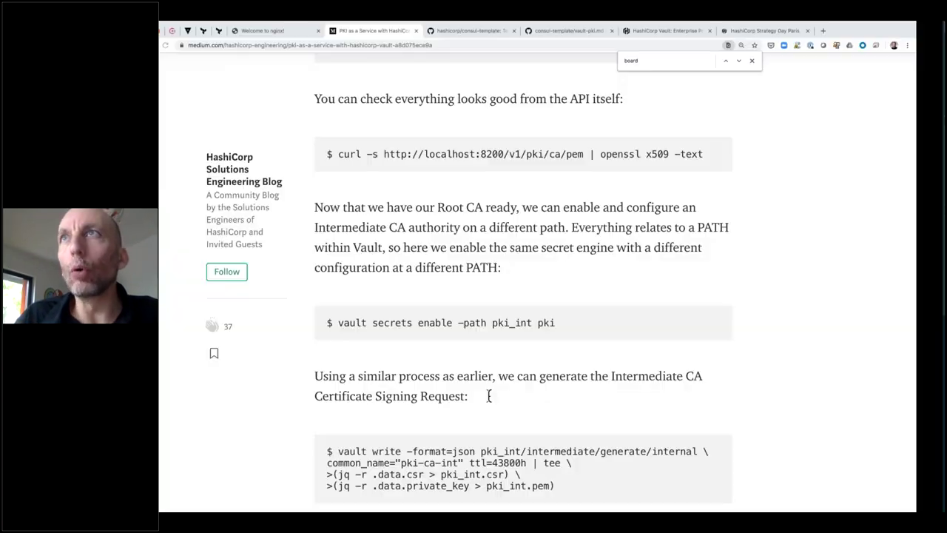
left_click(295, 33)
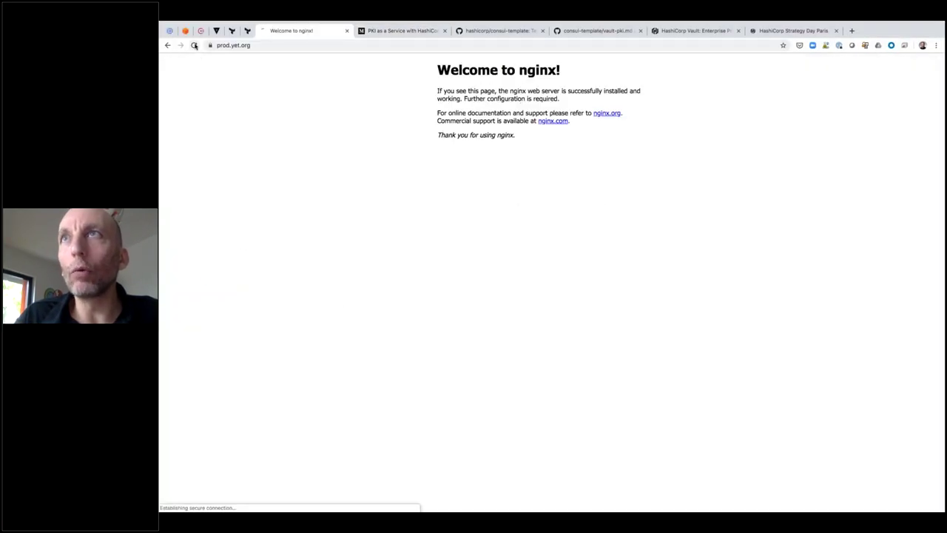
left_click(213, 45)
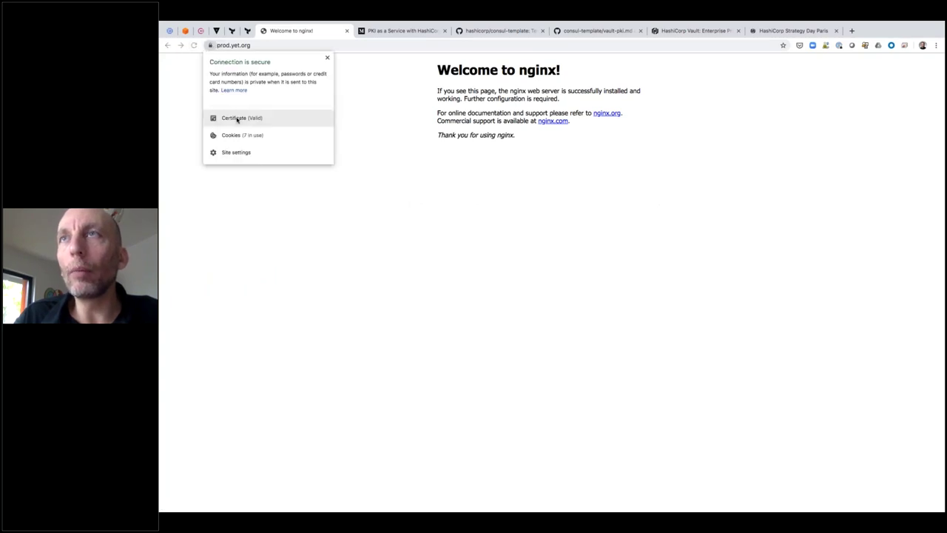
left_click(229, 117)
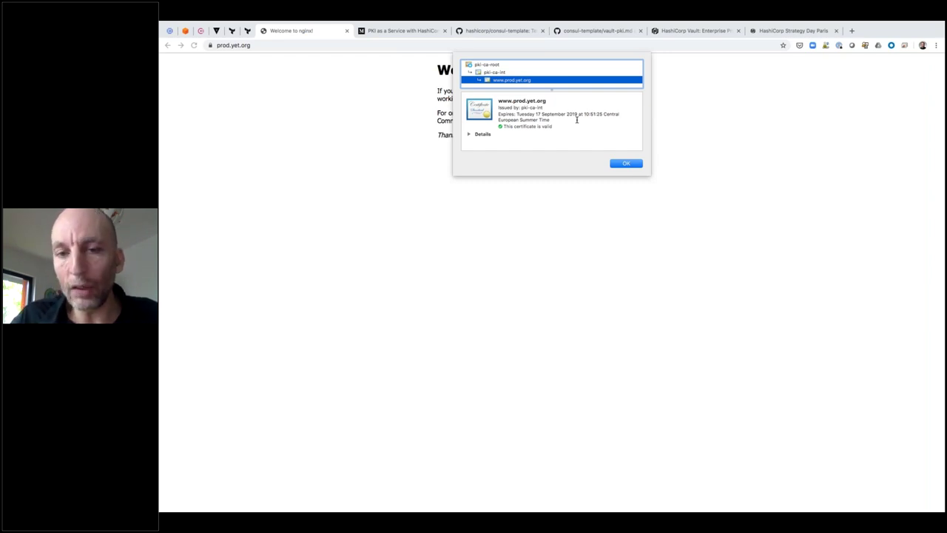
key("ctrl+Right")
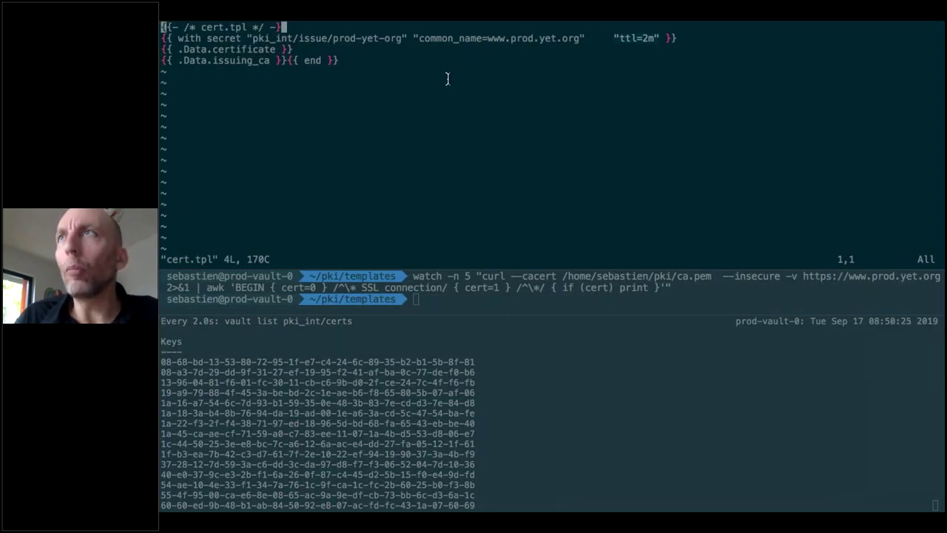
Close cert.tpl, open key.tpl to show its private_key template, then switch to Chrome
type(":q!")
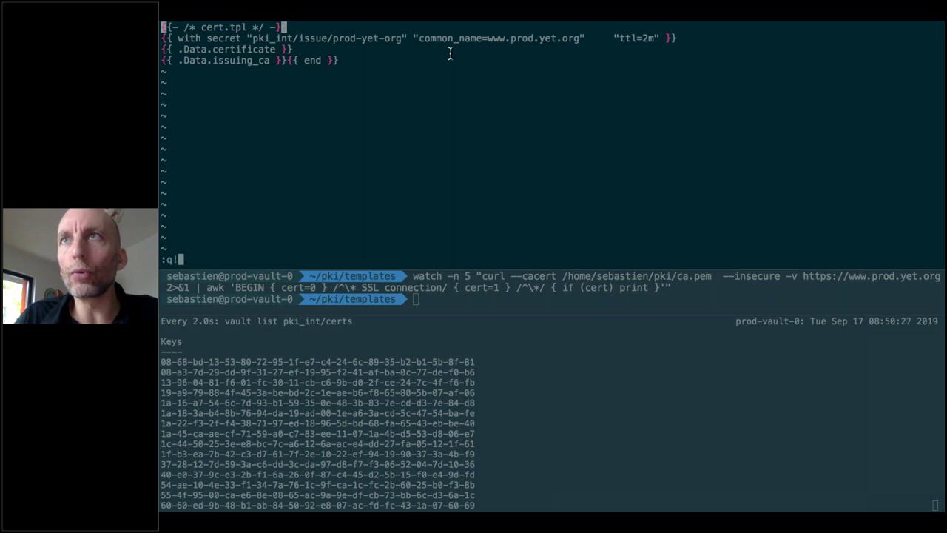
key("Return")
type("vi ")
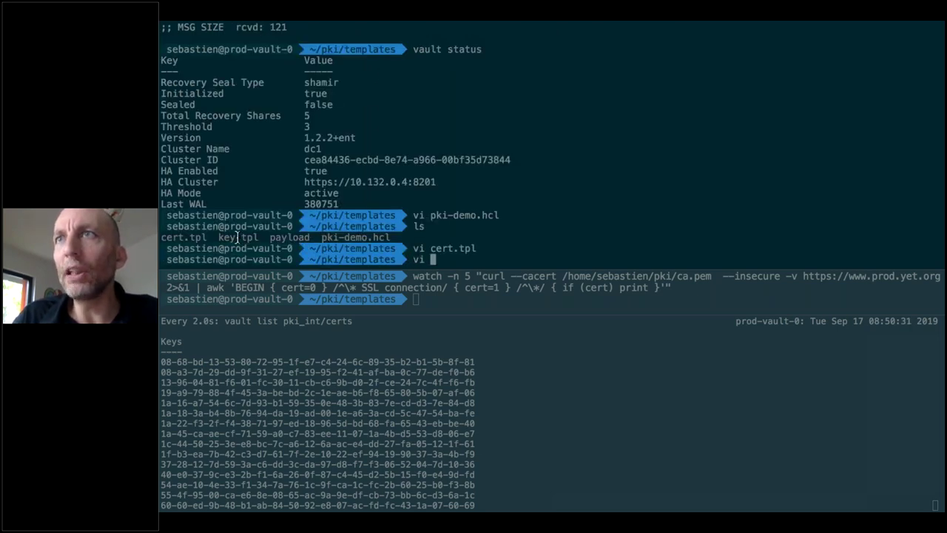
type("key.")
key("Tab")
key("Return")
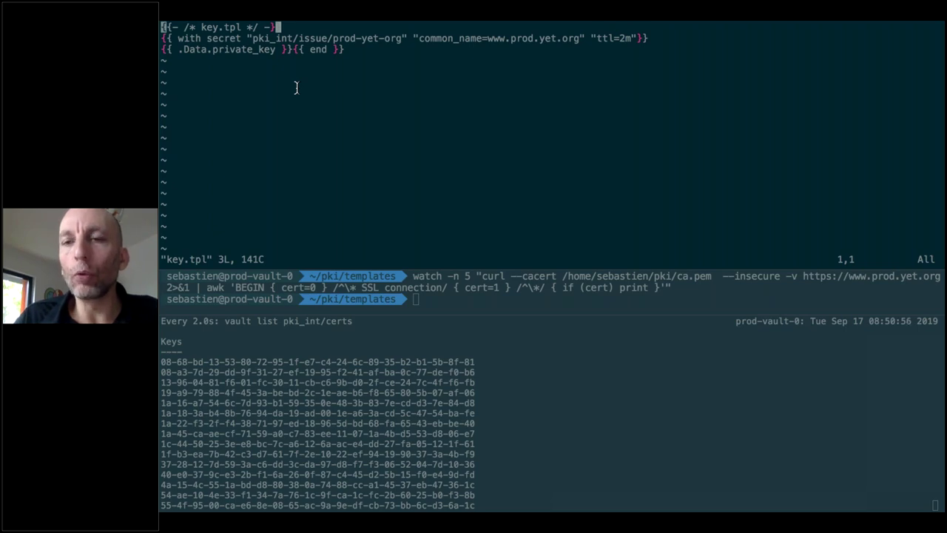
key("super+Tab")
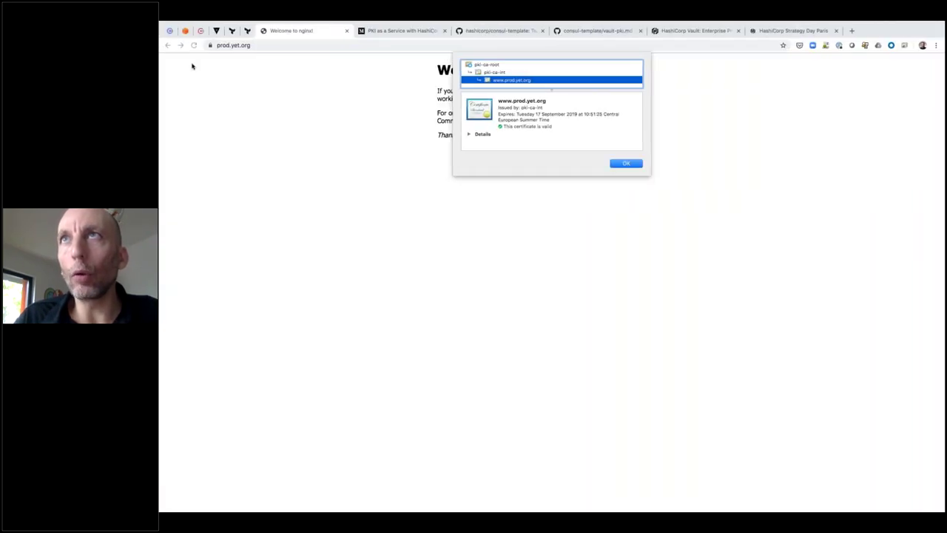
Show the sb-vault VM instances page, including prod-vault-0 and prod-vault-1, zoomed in, then return to the terminal
left_click(169, 32)
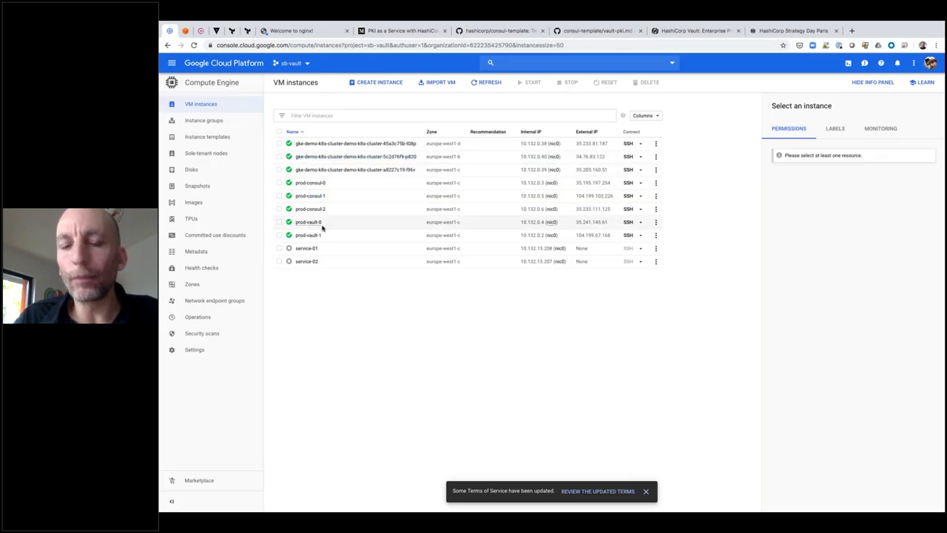
key("ctrl+plus")
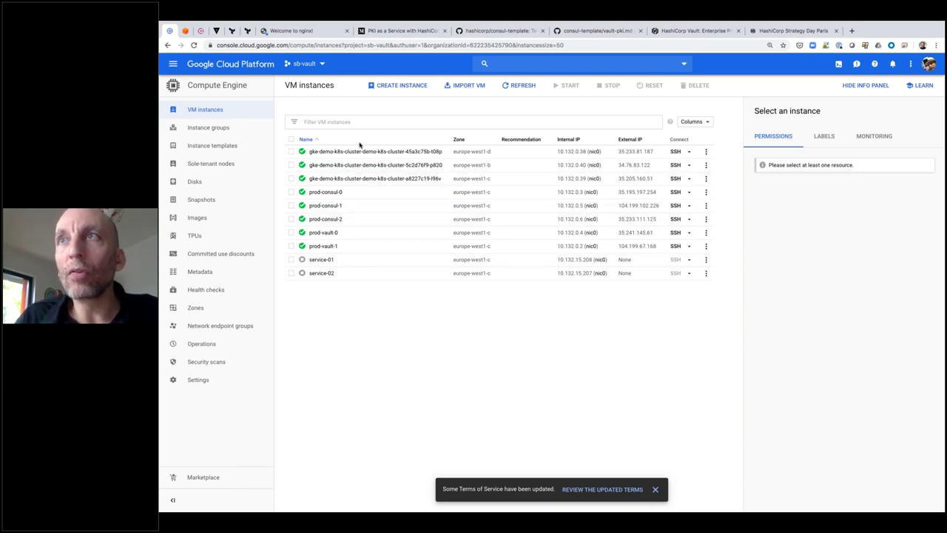
key("ctrl+Right")
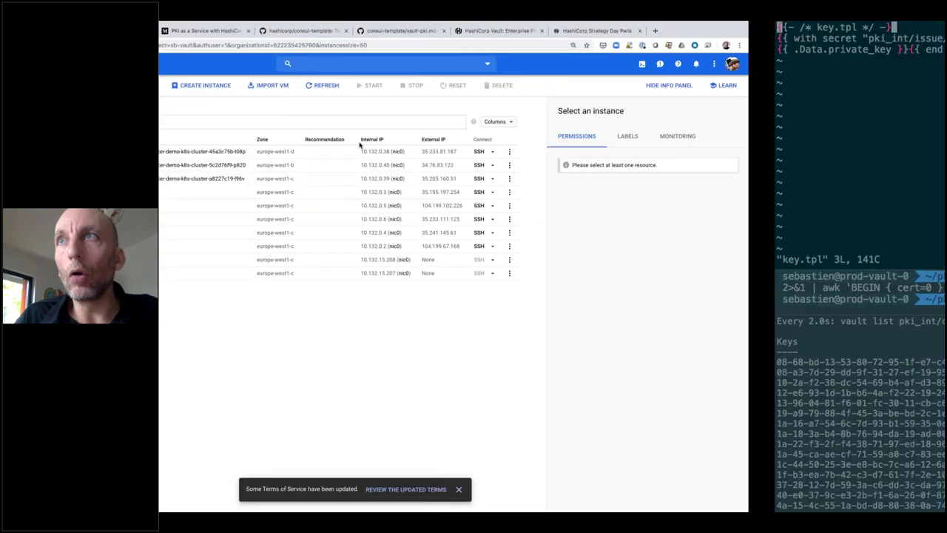
Quit the key.tpl editor and run 'systemctl status consul-template' to confirm it is active
type(":q!")
key("Return")
type("sys")
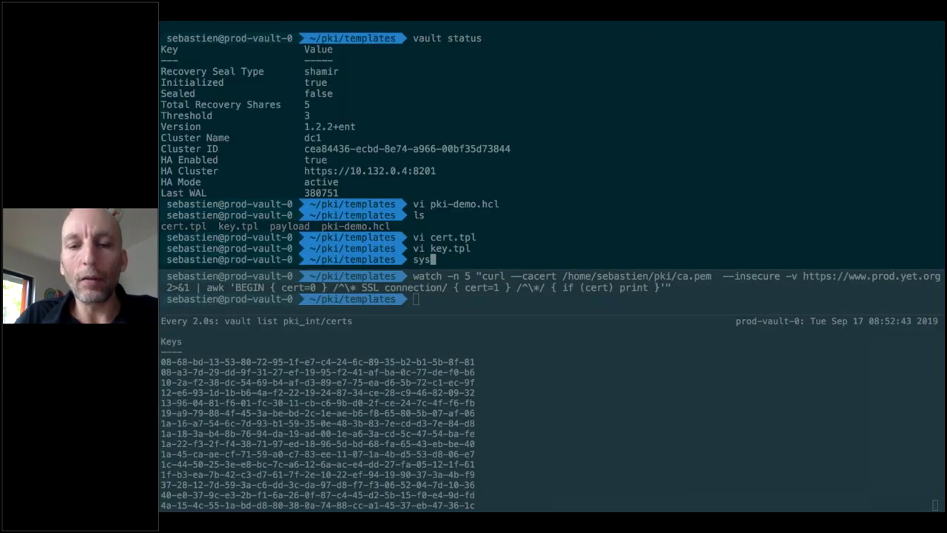
type("temctl status co")
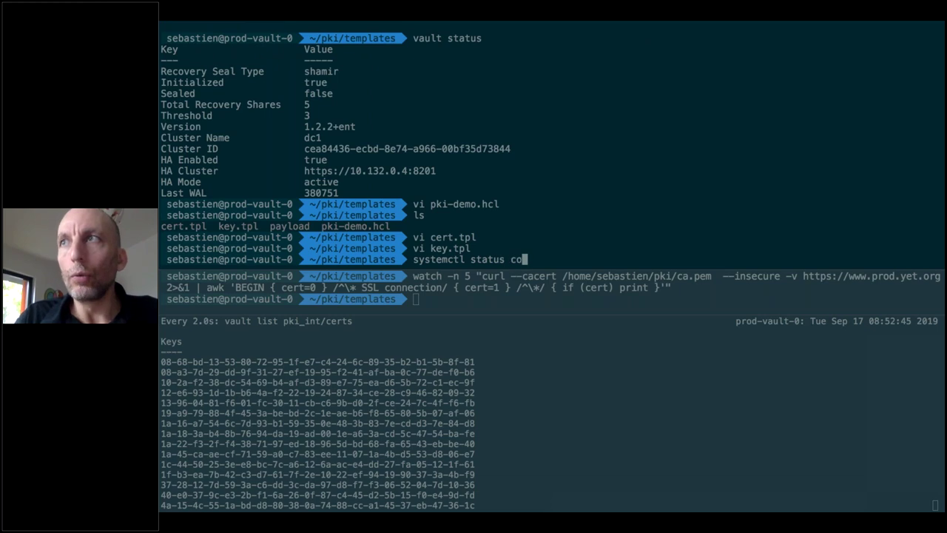
type("nsul-consul")
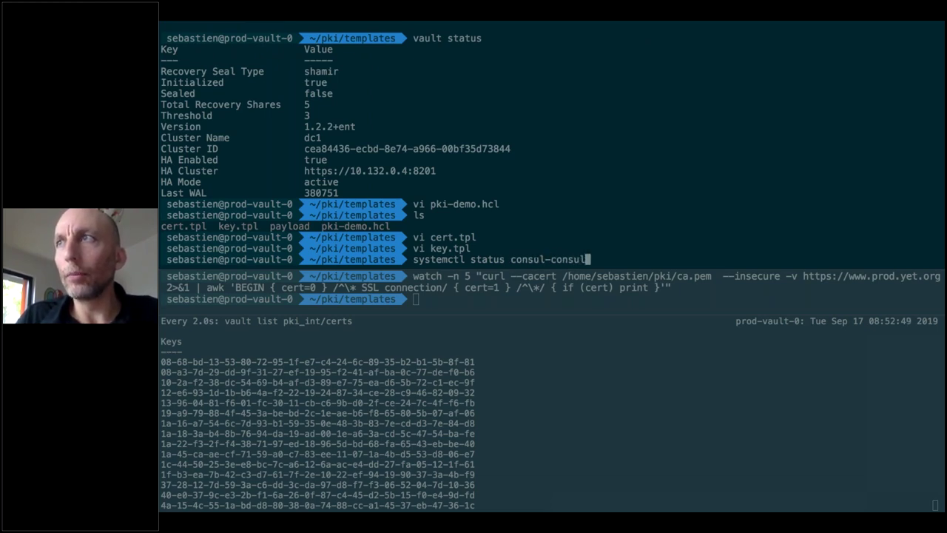
key("BackSpace")
key("BackSpace")
key("BackSpace")
key("BackSpace")
key("BackSpace")
key("BackSpace")
key("BackSpace")
type("-tem")
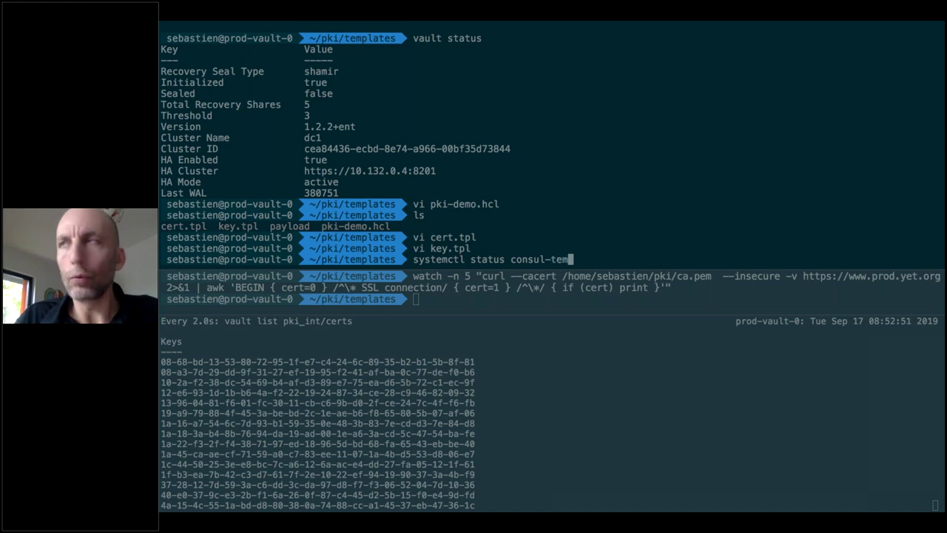
type("plate")
key("Return")
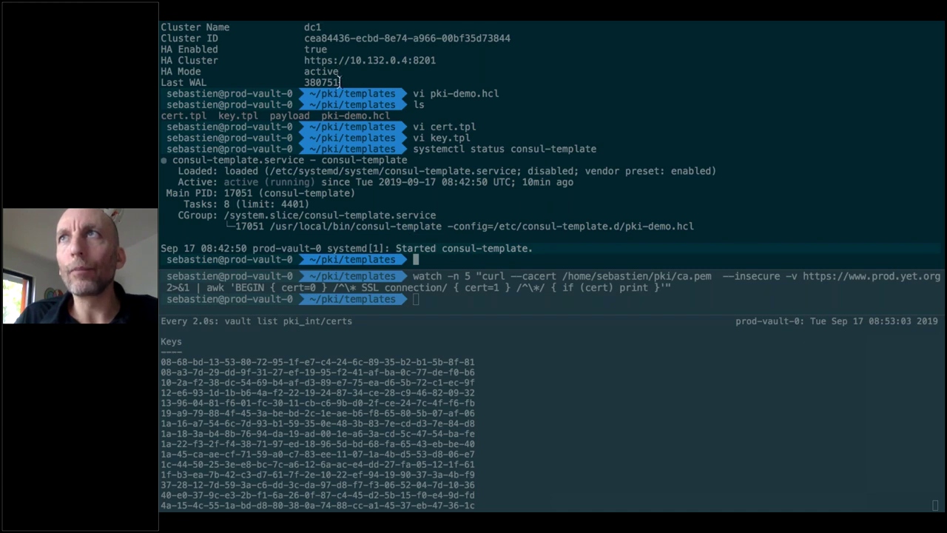
List the template files with ls, then go to the browser
type("ls")
key("Return")
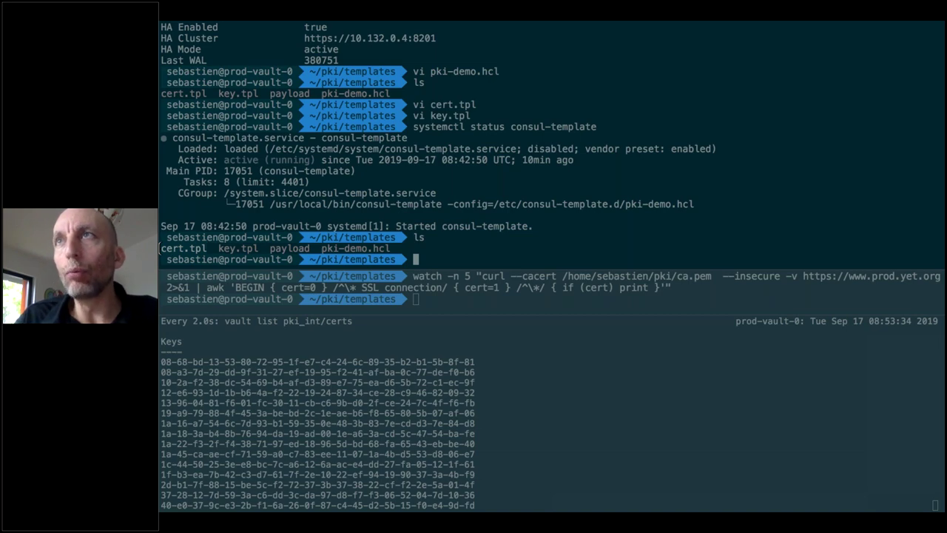
key("super+Tab")
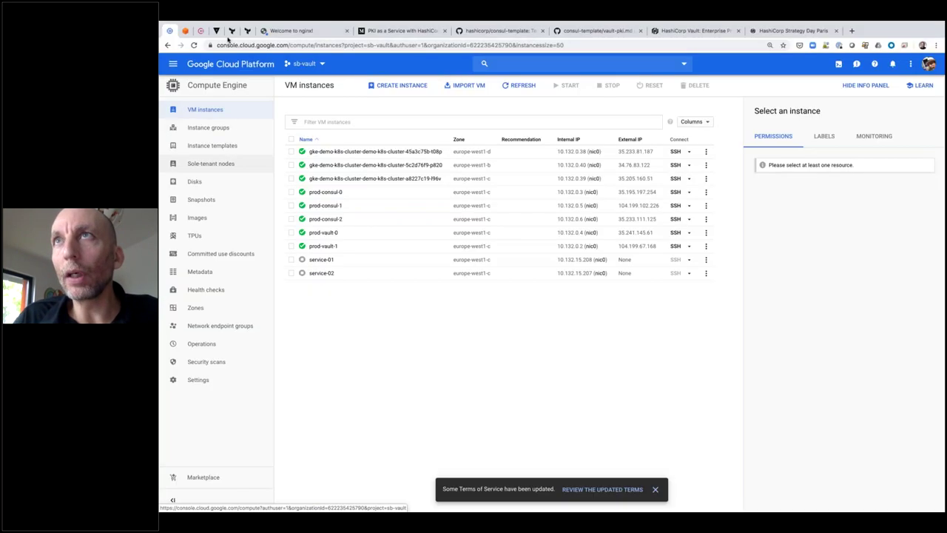
Preview the KV and Databases secrets engine types, then bring up the ACL policies list
key("ctrl+Tab")
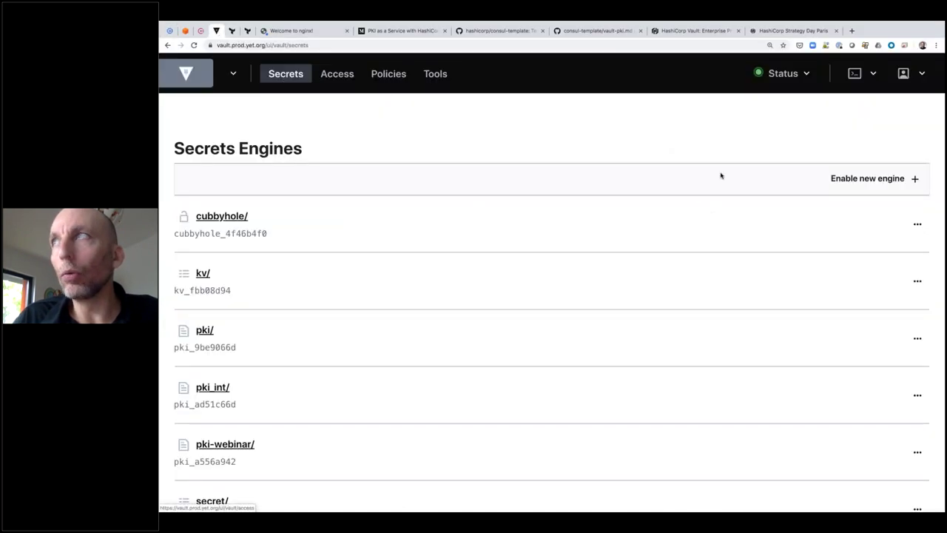
left_click(865, 181)
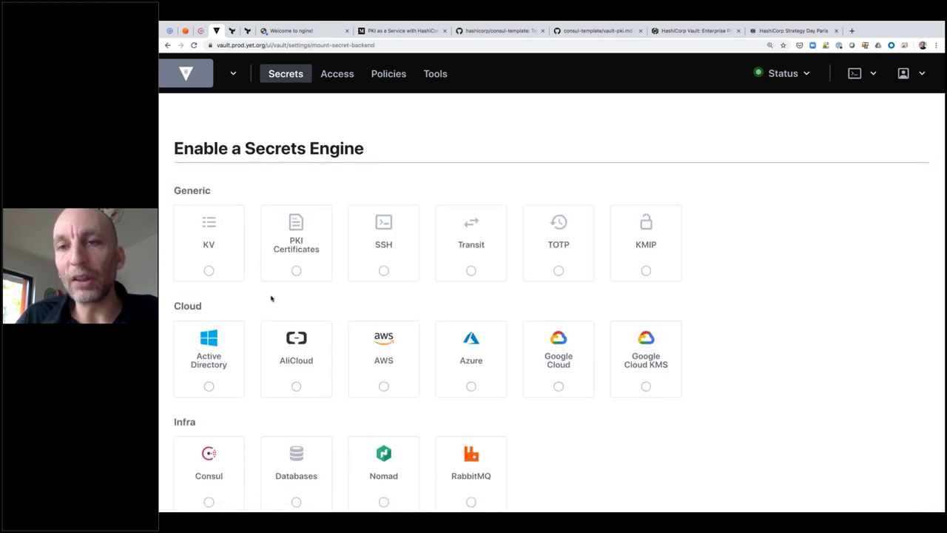
left_click(210, 270)
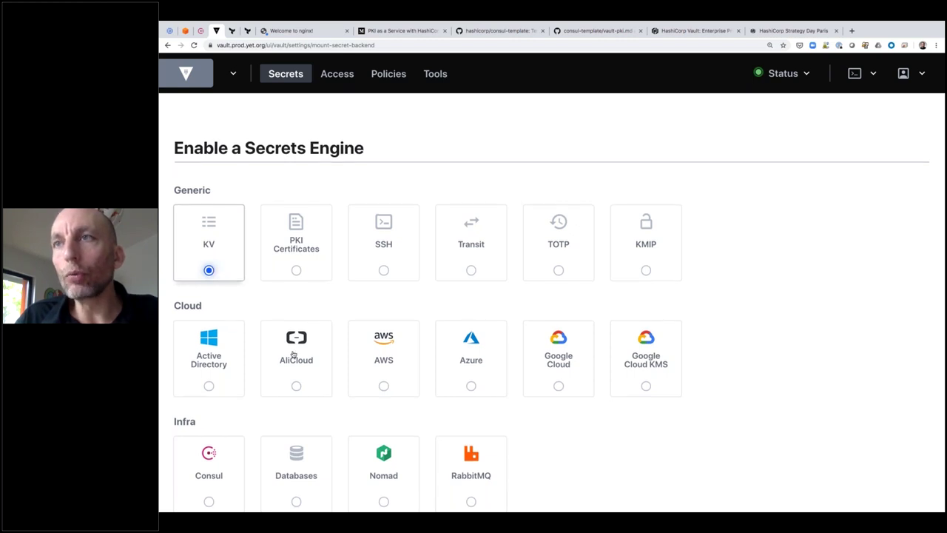
scroll(290, 356, "down", 1)
left_click(311, 462)
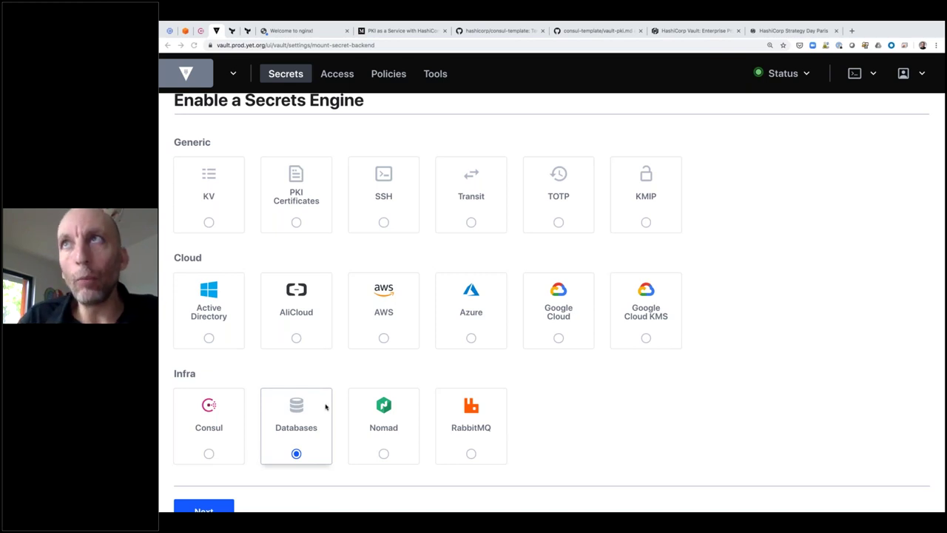
left_click(389, 74)
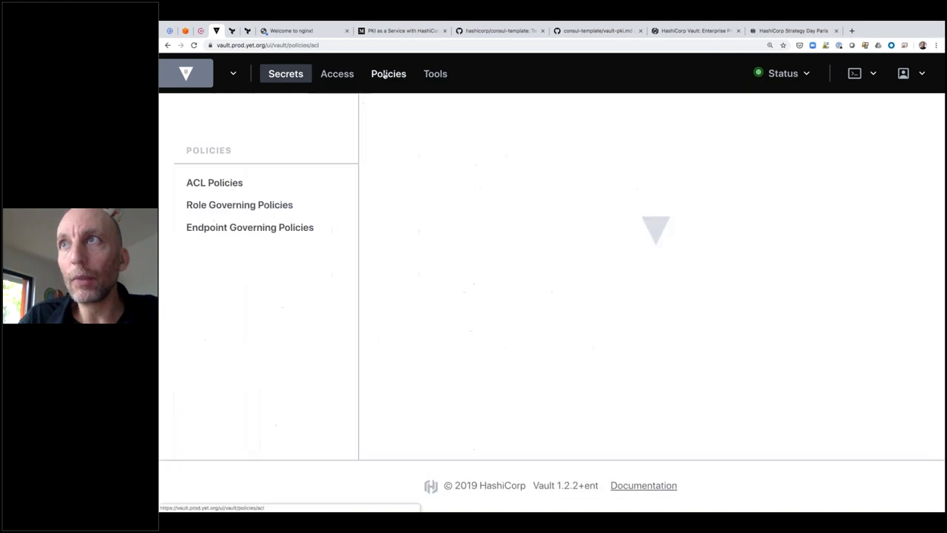
Open the pki policy and highlight its pki_int/issue/* path, policy name and create capability
scroll(441, 428, "down", 3)
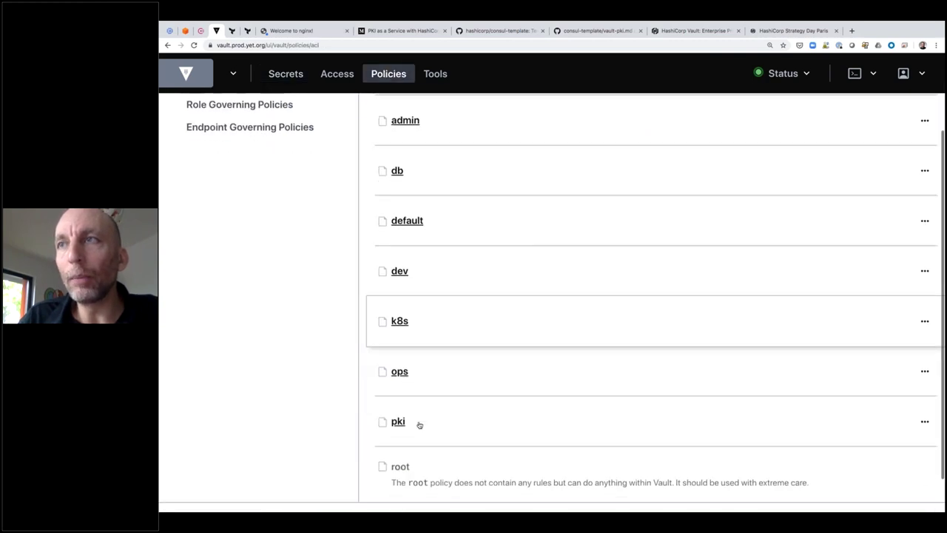
left_click(392, 416)
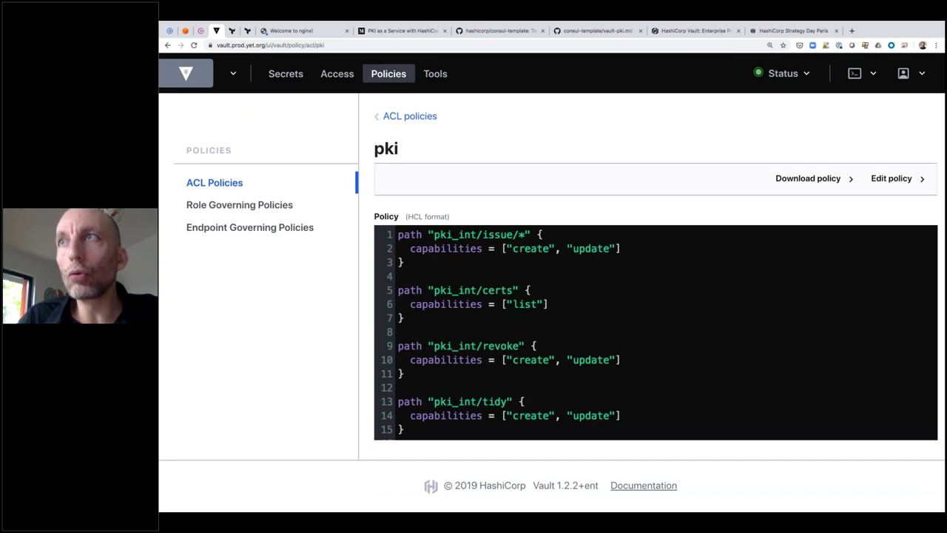
left_click_drag(433, 234, 524, 235)
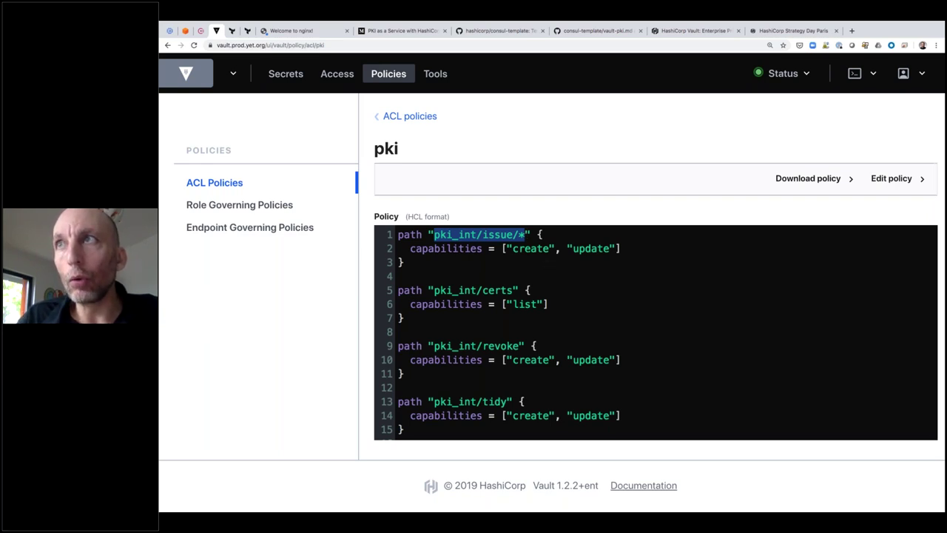
double_click(397, 149)
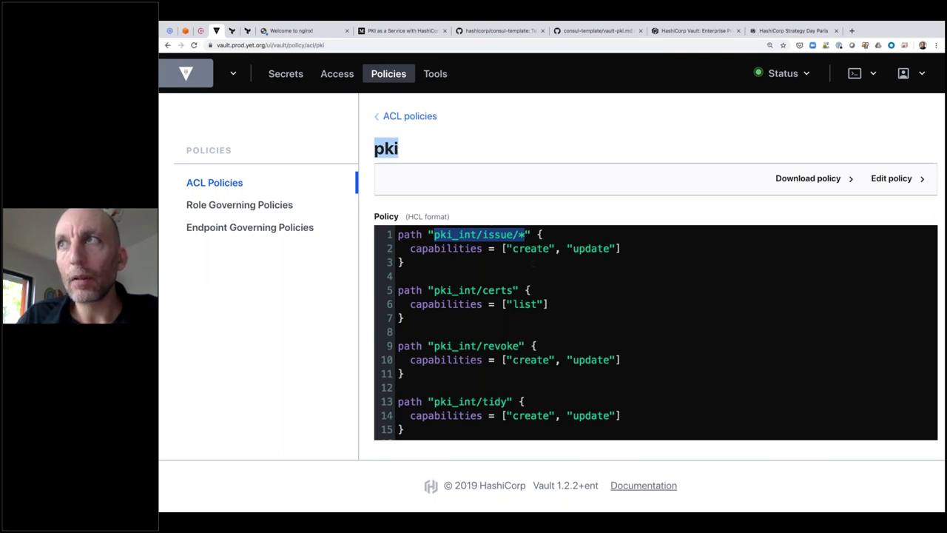
double_click(531, 249)
left_click_drag(434, 233, 525, 233)
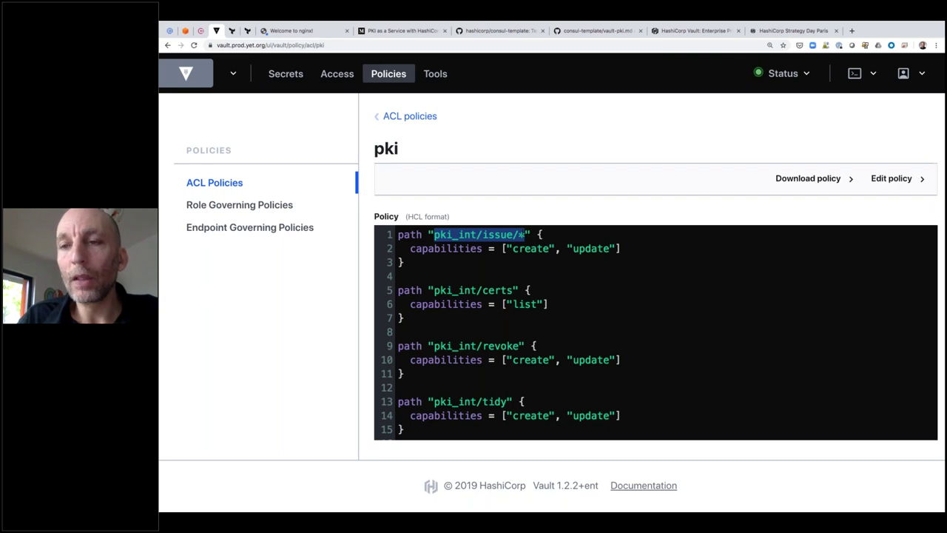
left_click(525, 234)
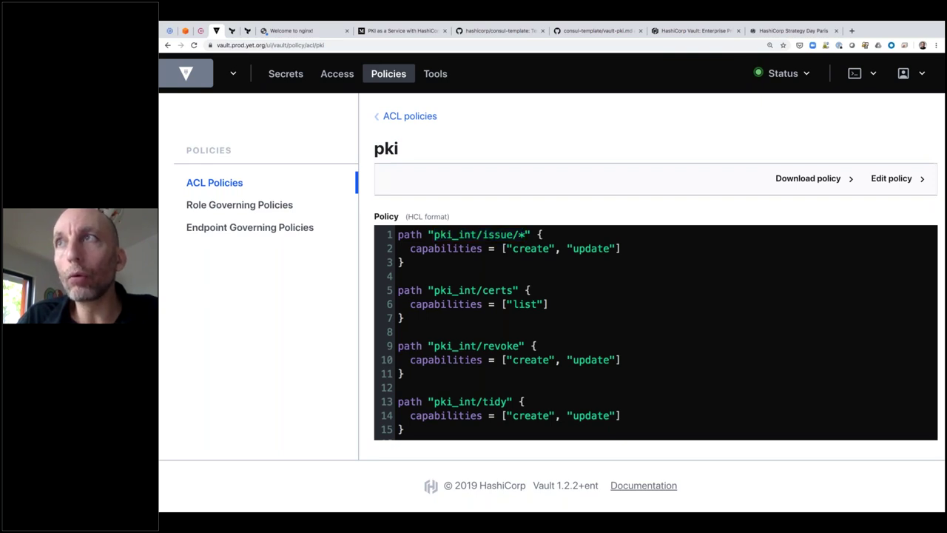
left_click_drag(434, 234, 477, 234)
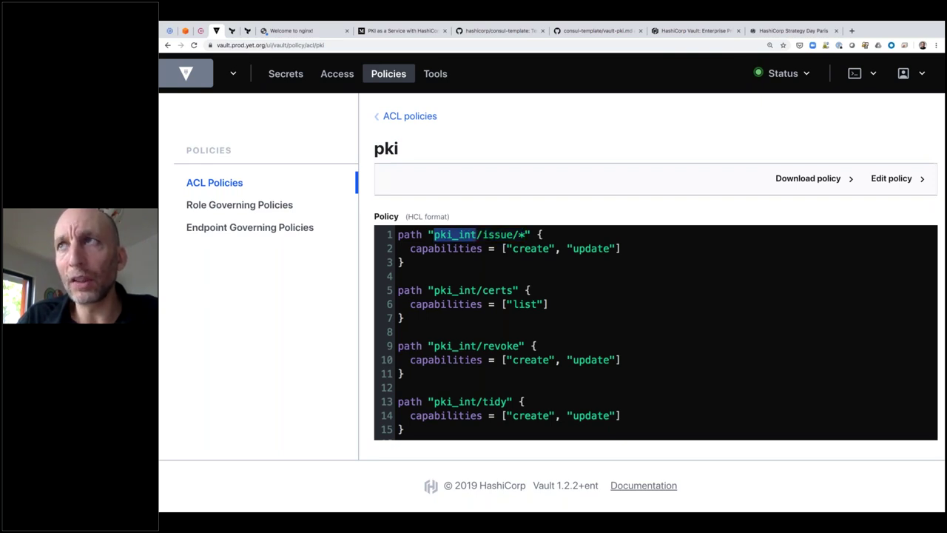
Edit the pki policy, replacing the issue path's * with prod-yet-org, then restoring the * wildcard
left_click(891, 178)
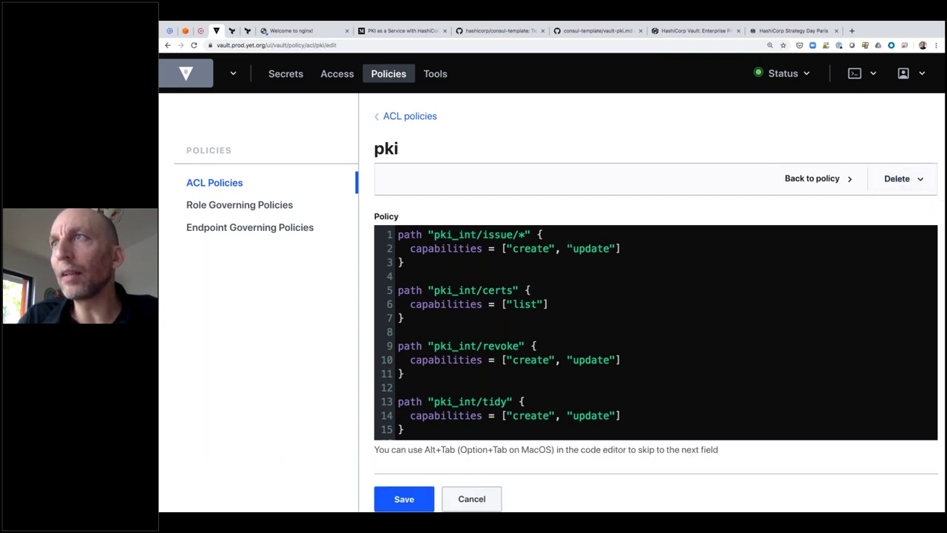
key("BackSpace")
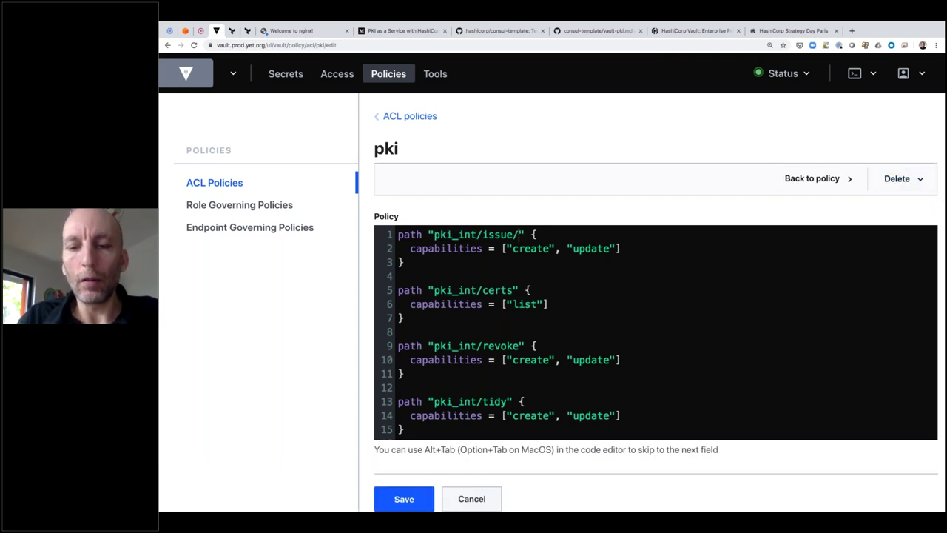
type("prod-yet-o")
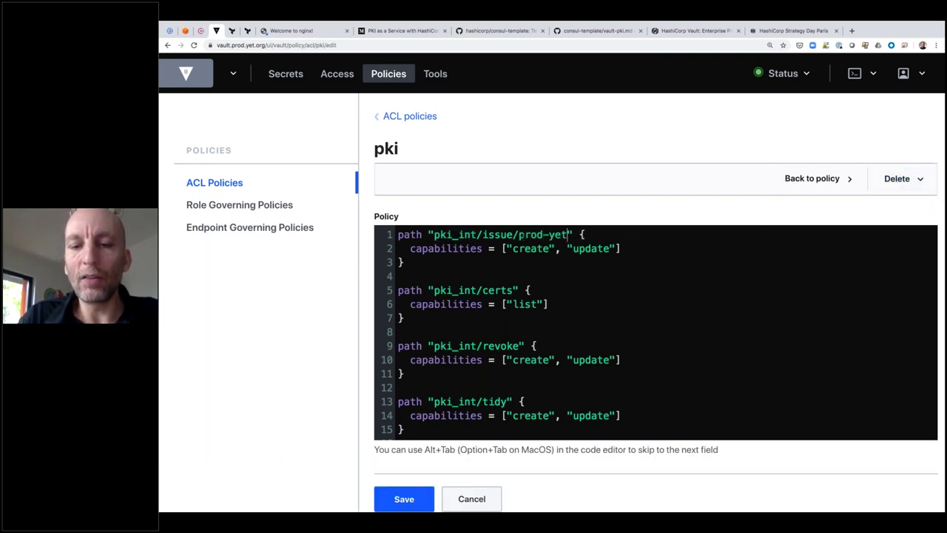
type("rg")
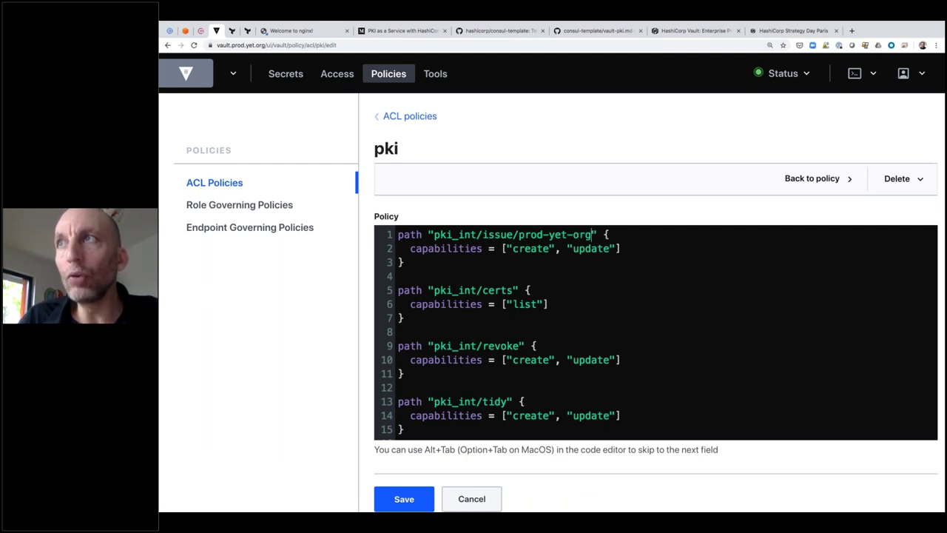
key("alt+Left")
key("alt+Left")
key("alt+Left")
key("alt+Left")
key("alt+Left")
key("shift+alt+Right")
key("shift+alt+Right")
key("shift+alt+Right")
key("shift+alt+Right")
key("shift+alt+Right")
key("shift+Right")
type("*")
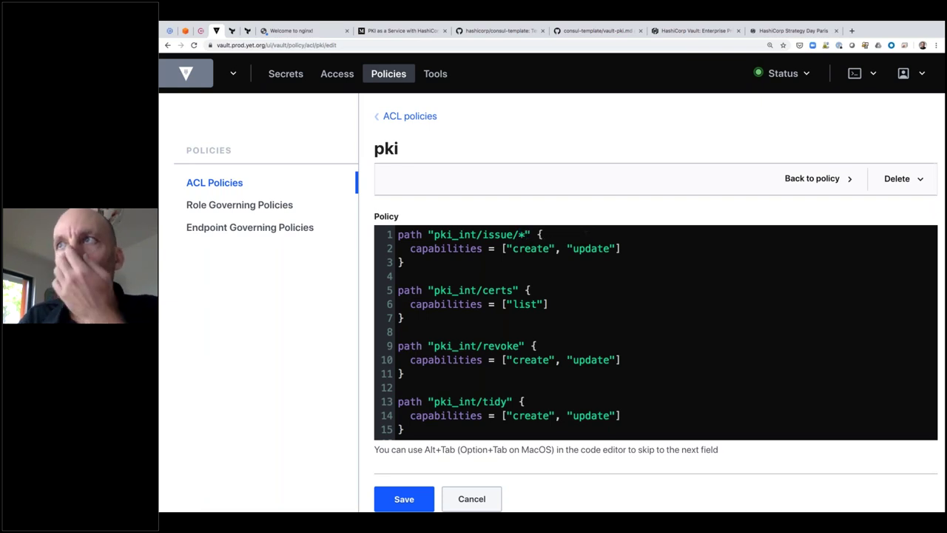
scroll(582, 338, "down", 5)
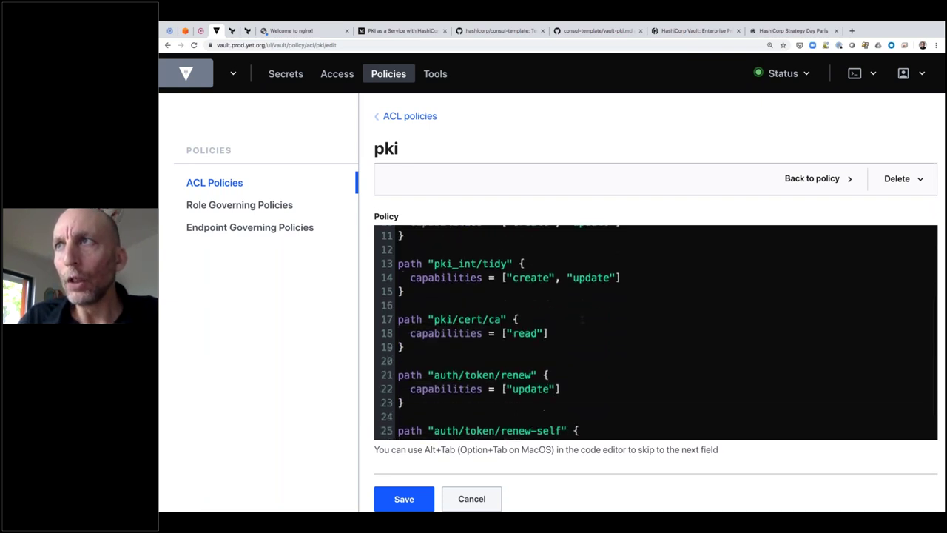
scroll(582, 339, "up", 4)
double_click(495, 307)
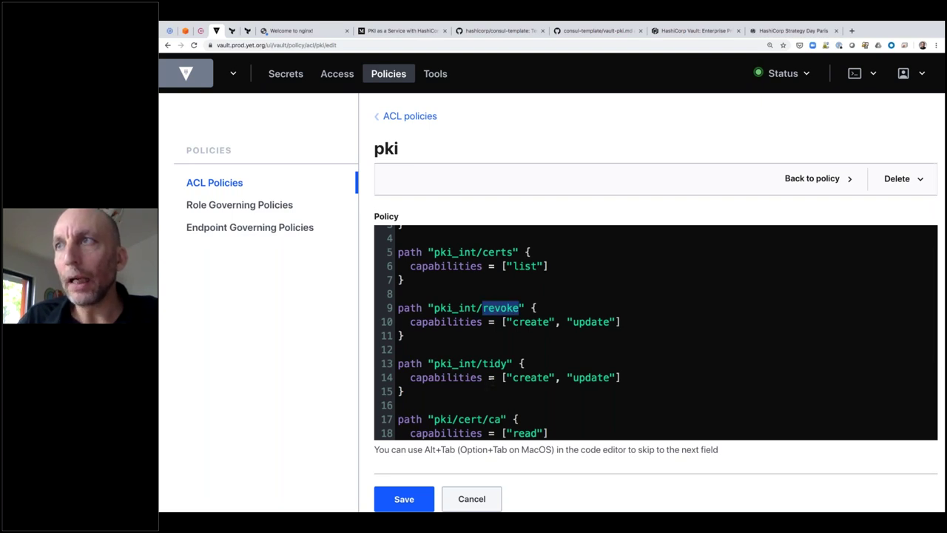
double_click(496, 363)
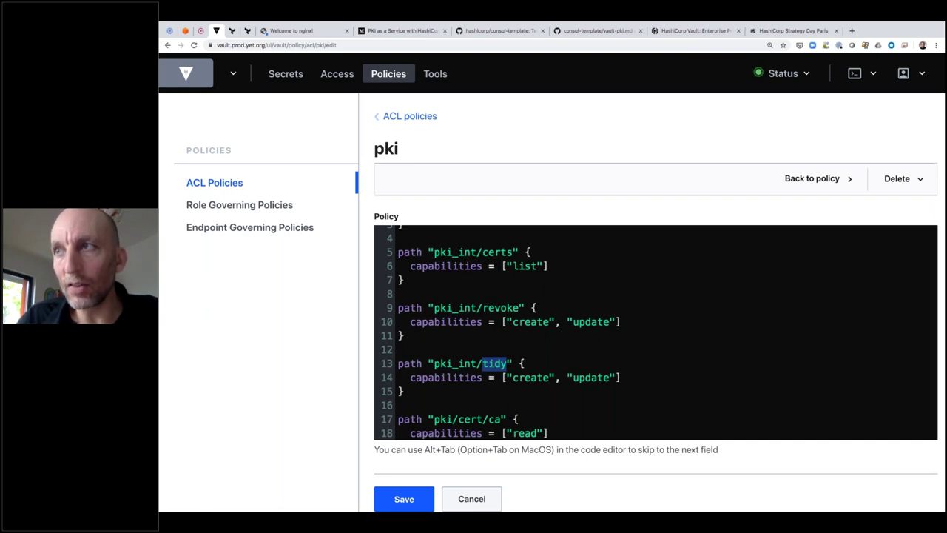
scroll(656, 332, "down", 5)
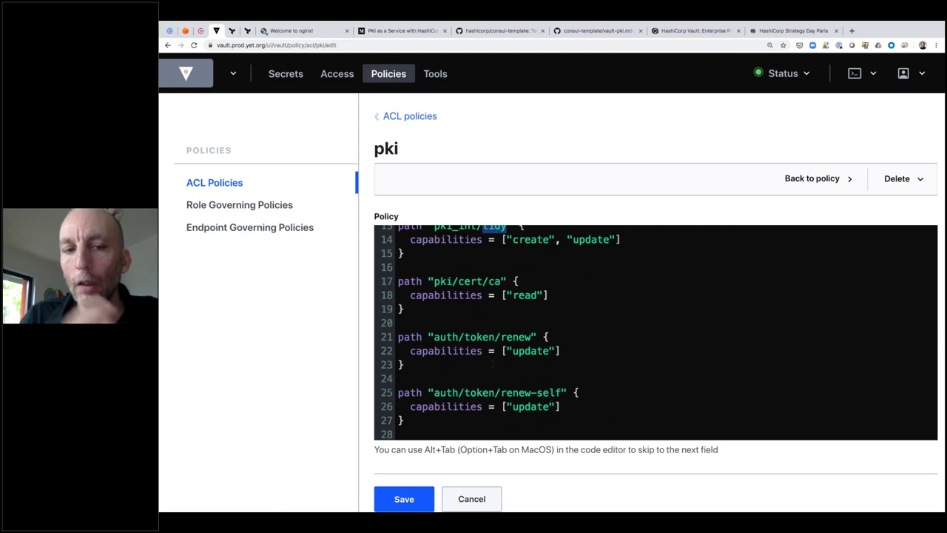